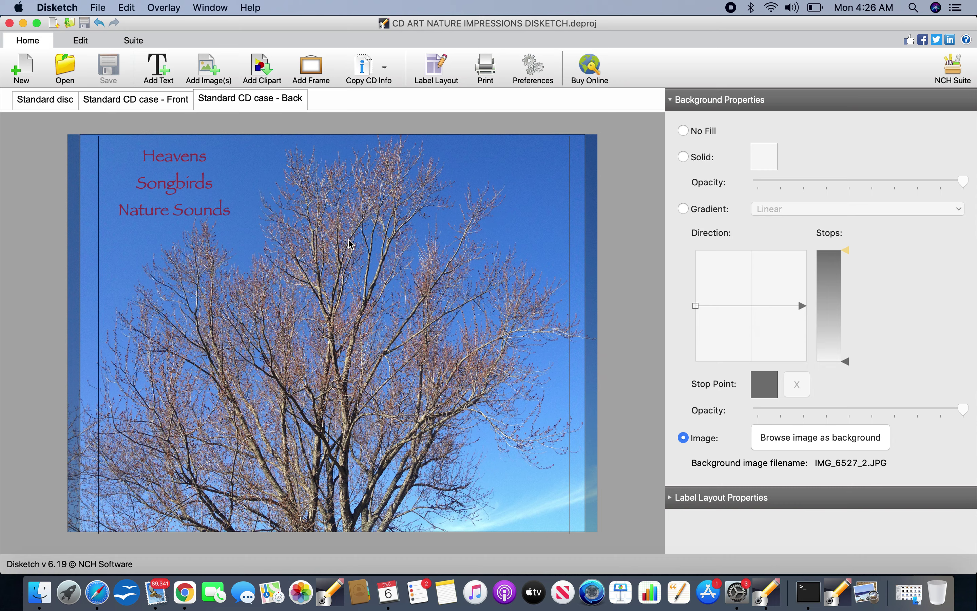
# Compare the disc label, the case front and the tree-photo case back, ending on the disc label
pyautogui.click(59, 104)
pyautogui.click(115, 101)
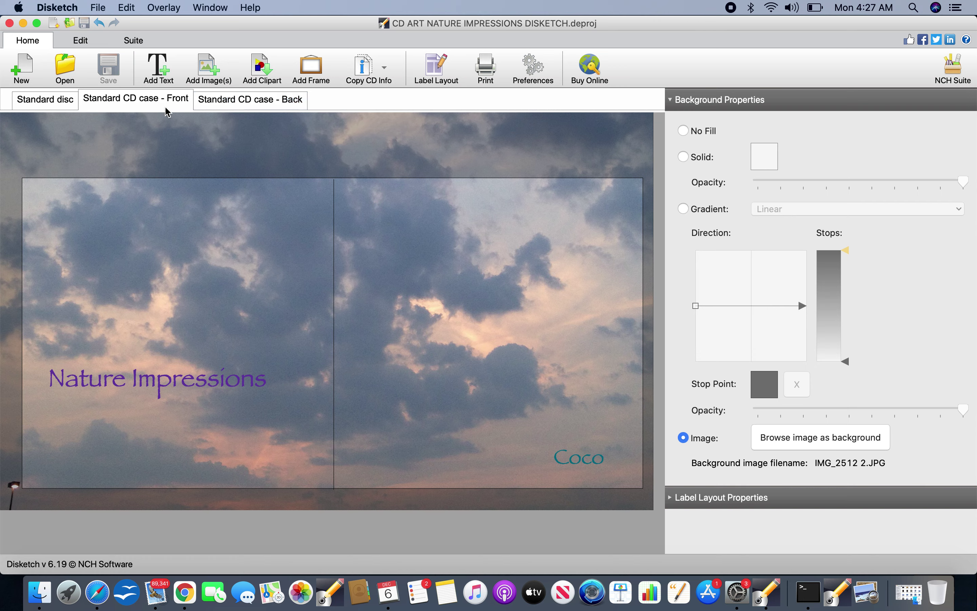
pyautogui.click(56, 102)
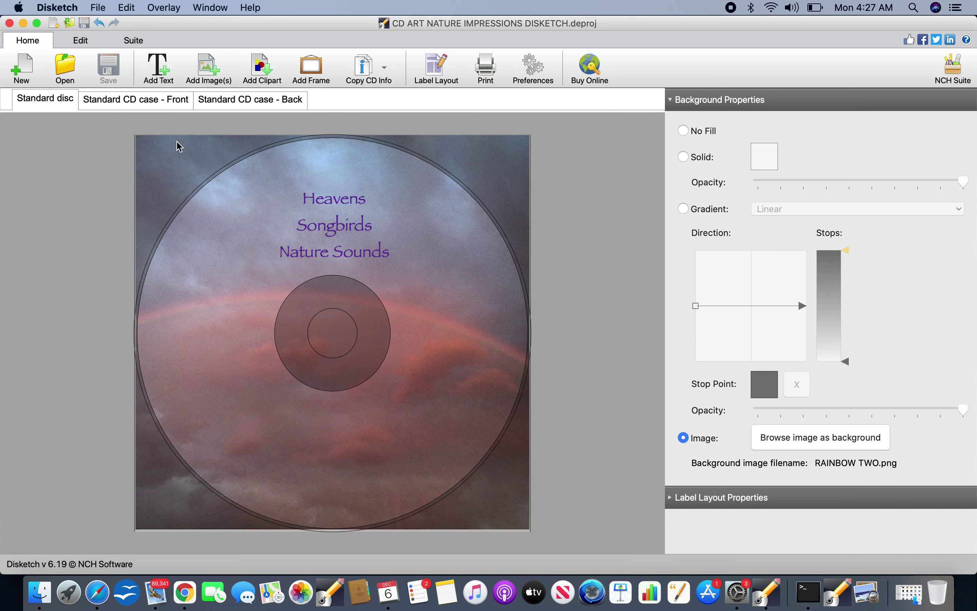
pyautogui.click(153, 106)
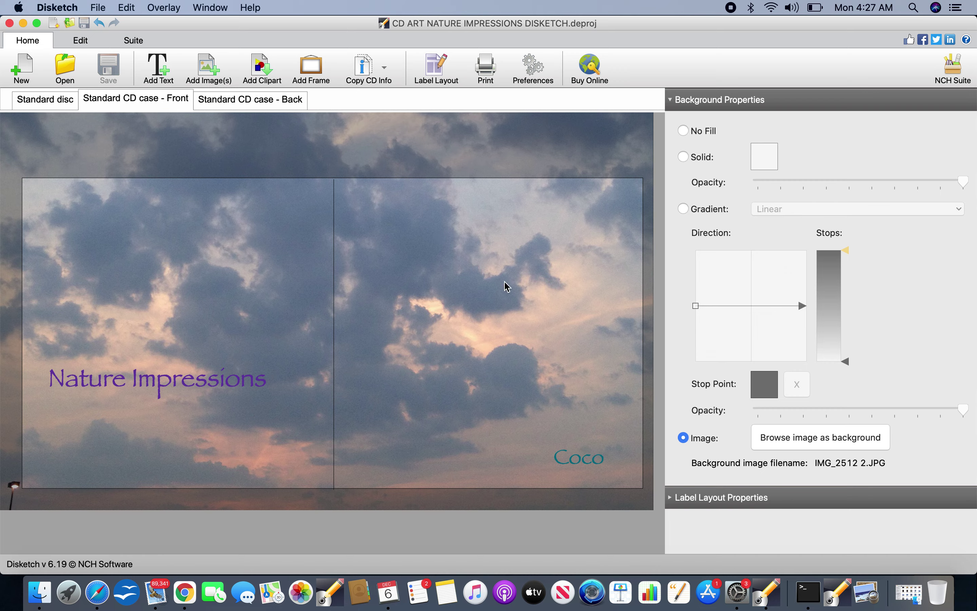
pyautogui.click(252, 97)
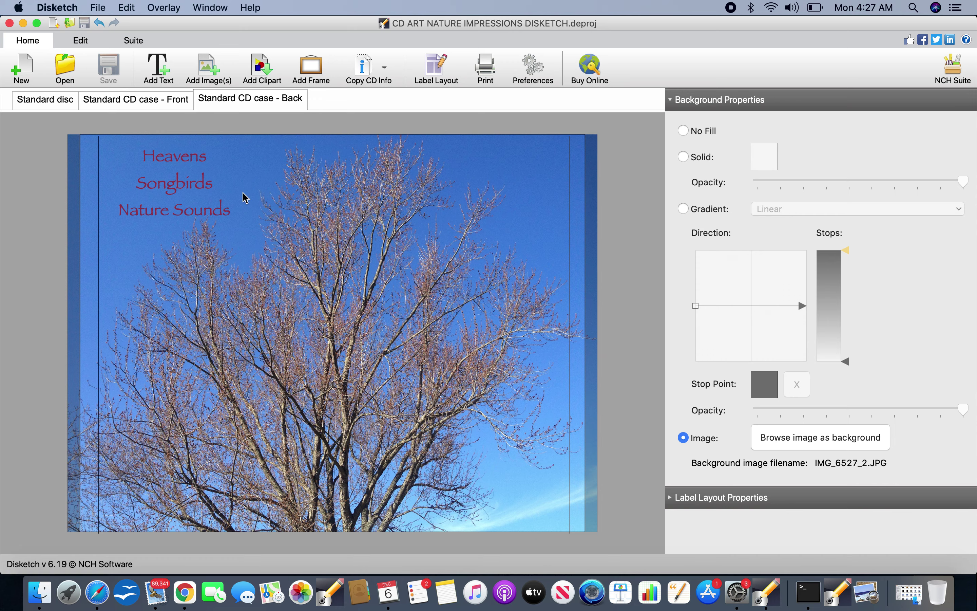
pyautogui.click(153, 106)
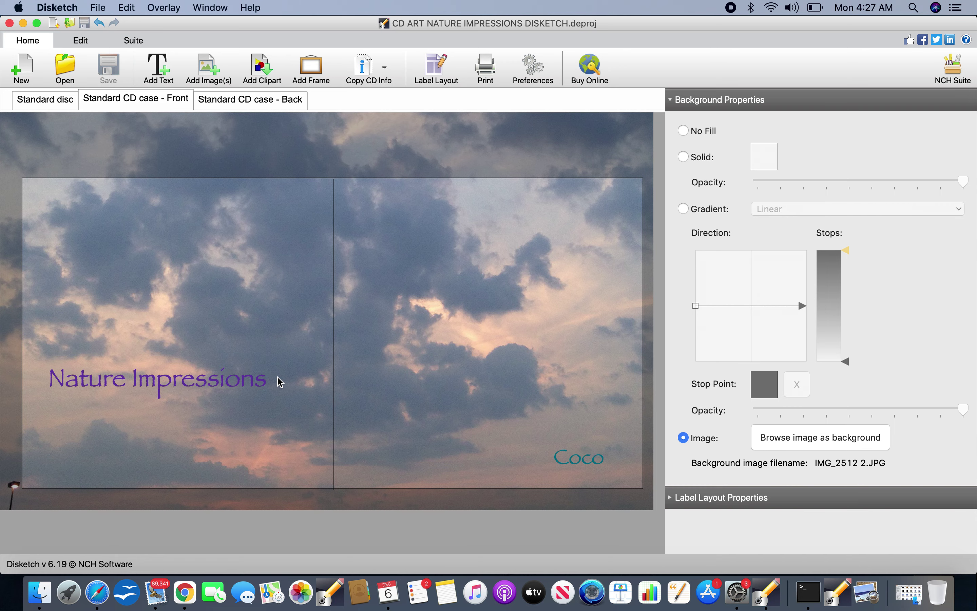
pyautogui.click(56, 105)
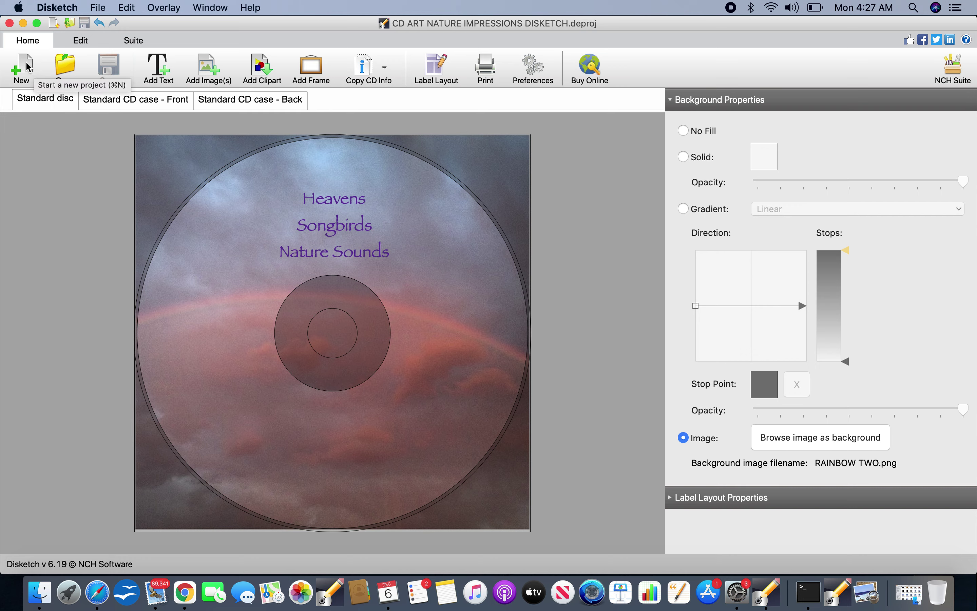
# Create a new untitled project with the 'CD and Case on Generic Paper' layout
pyautogui.click(95, 9)
pyautogui.click(106, 24)
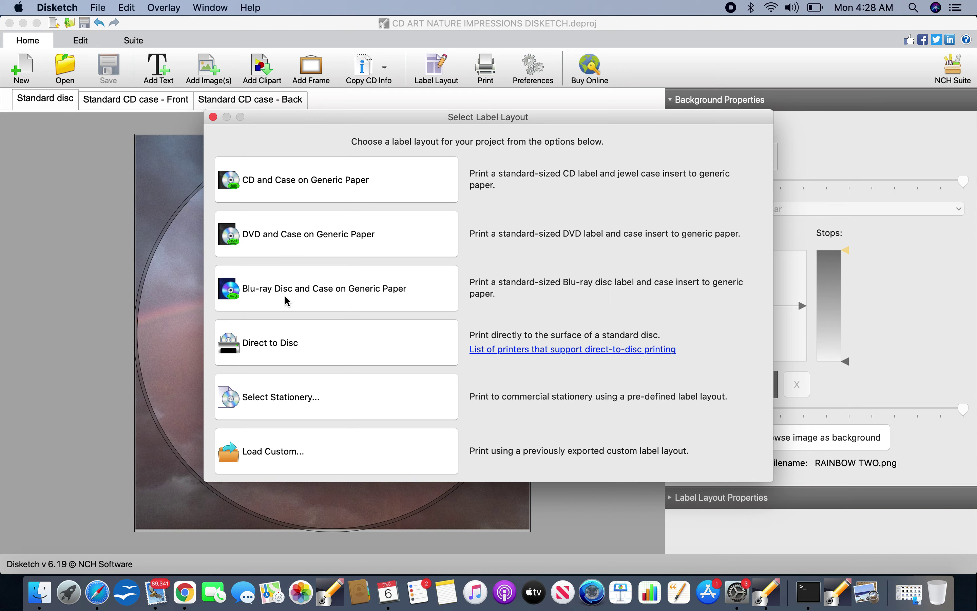
pyautogui.click(274, 184)
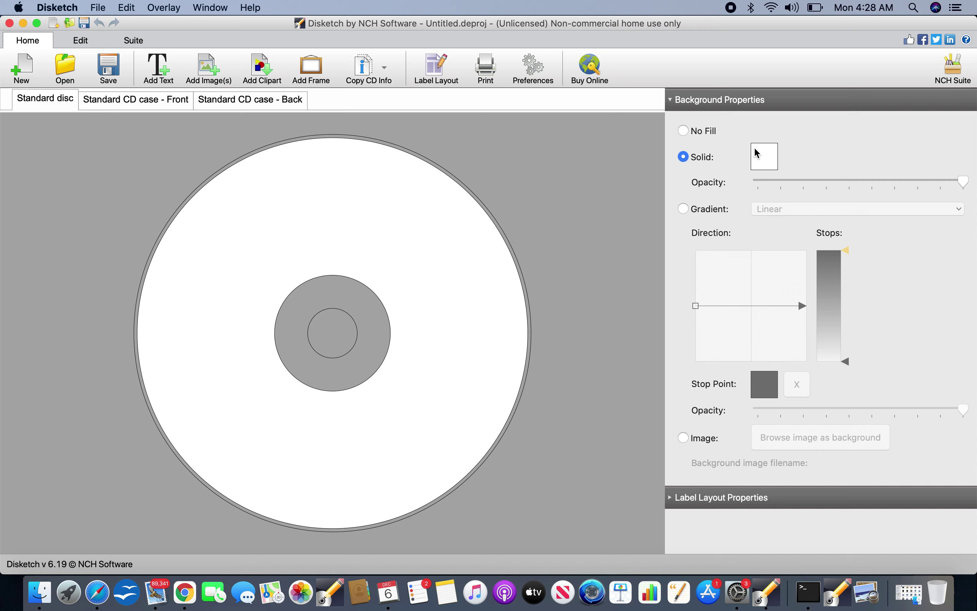
# Give the disc a solid pink background fill
pyautogui.click(765, 159)
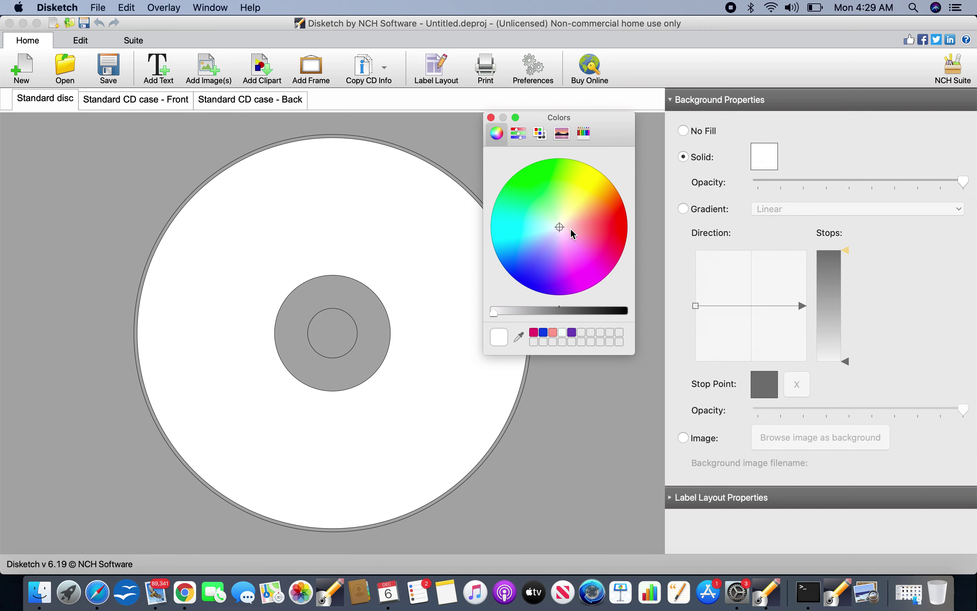
pyautogui.click(552, 332)
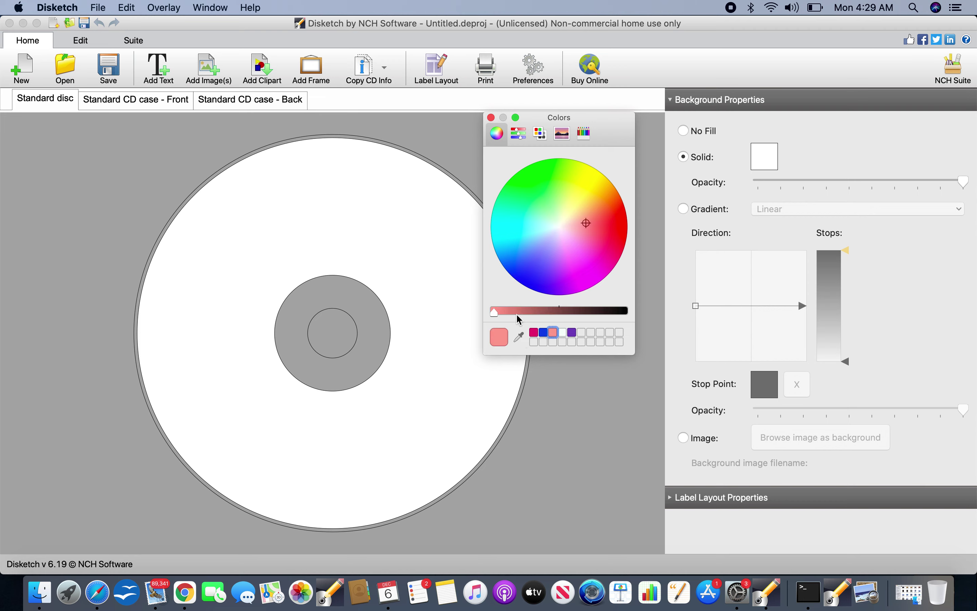
pyautogui.moveTo(493, 314)
pyautogui.mouseDown()
pyautogui.moveTo(621, 313)
pyautogui.moveTo(483, 311)
pyautogui.moveTo(504, 312)
pyautogui.mouseUp()
pyautogui.click(491, 119)
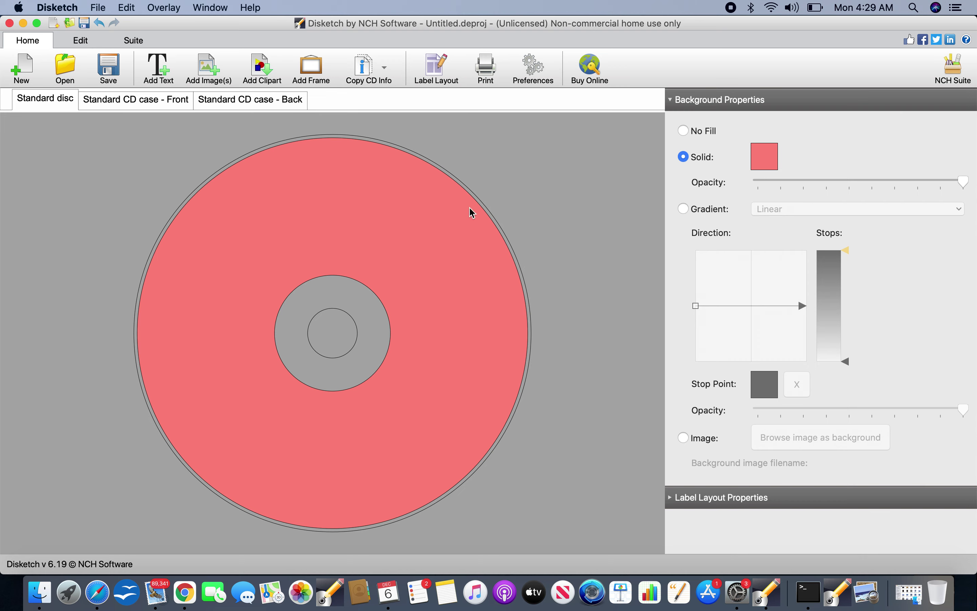
# Add a small text box just below-right of the disc hub
pyautogui.click(156, 60)
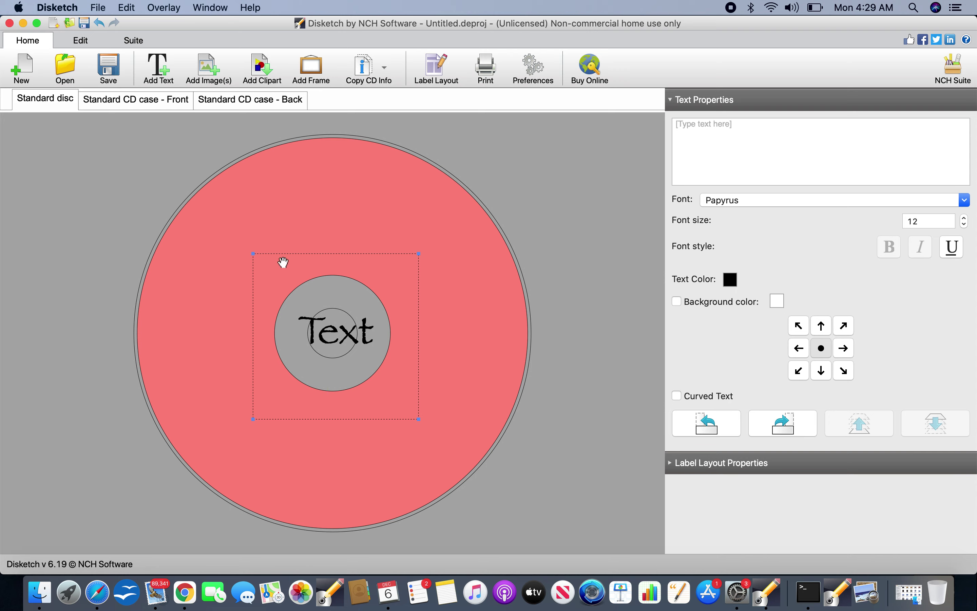
pyautogui.moveTo(254, 254); pyautogui.dragTo(356, 326)
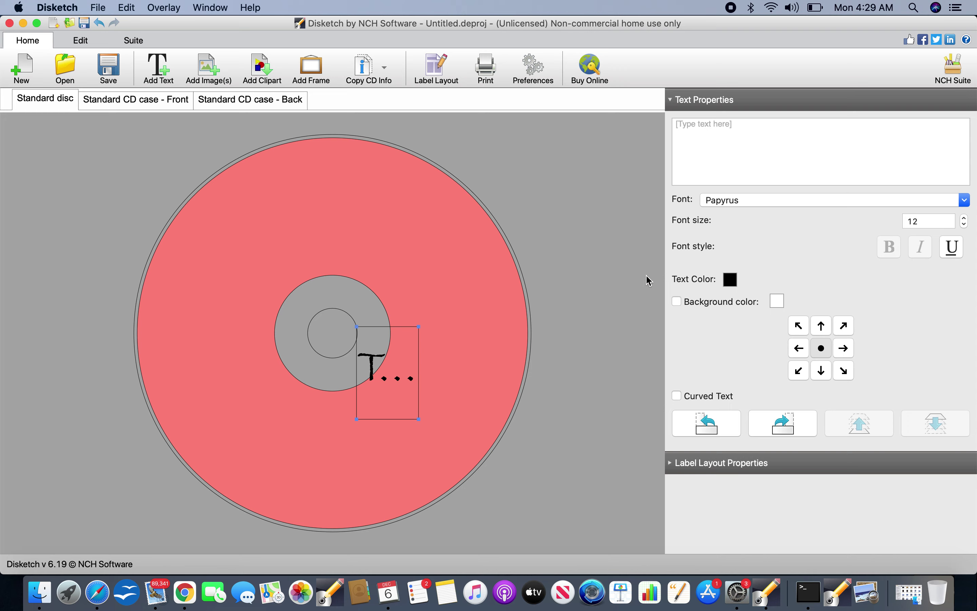
pyautogui.click(399, 236)
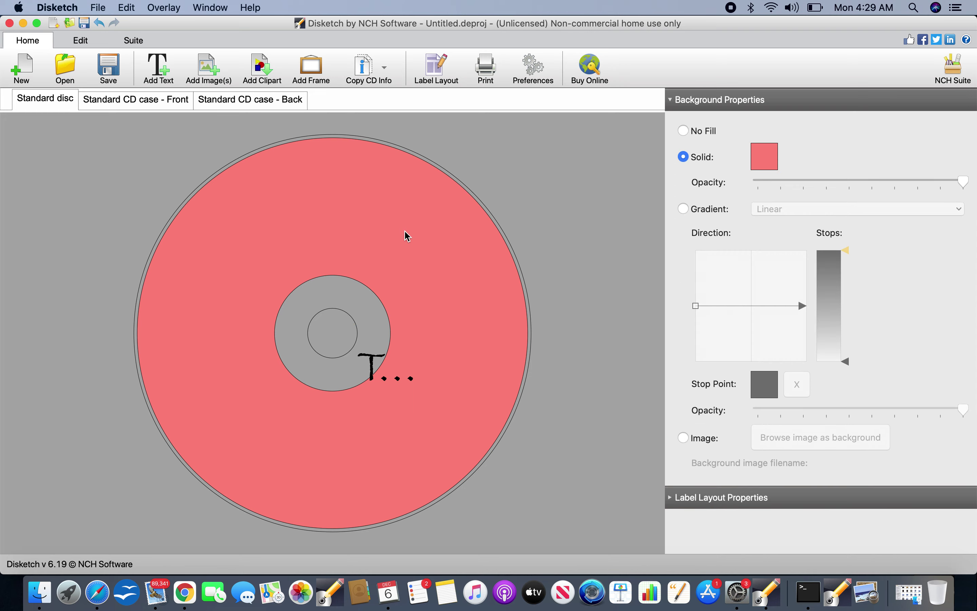
# Set the disc background to the RAINBOW ONE image from the myphotos tag
pyautogui.click(683, 438)
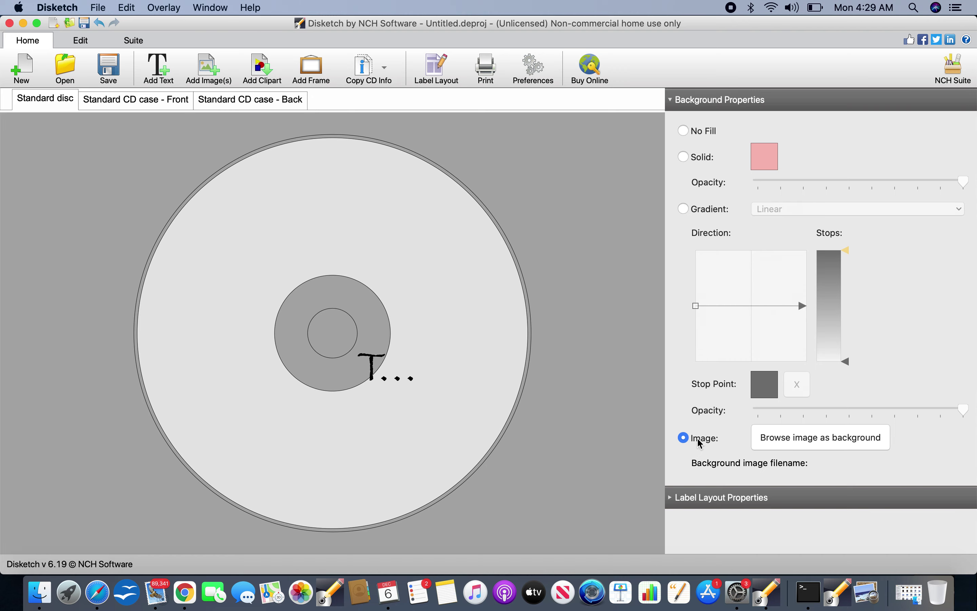
pyautogui.click(774, 439)
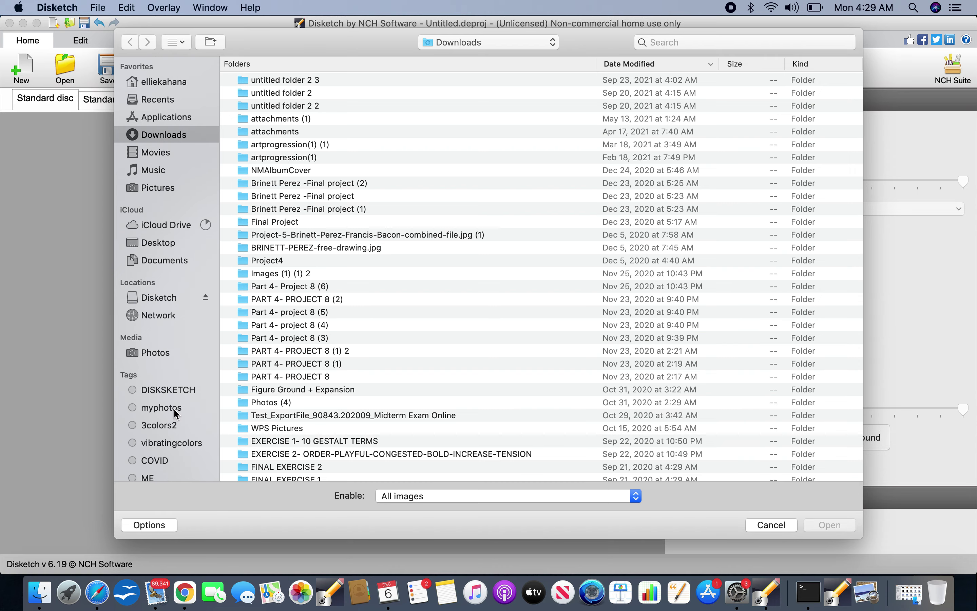
pyautogui.click(162, 407)
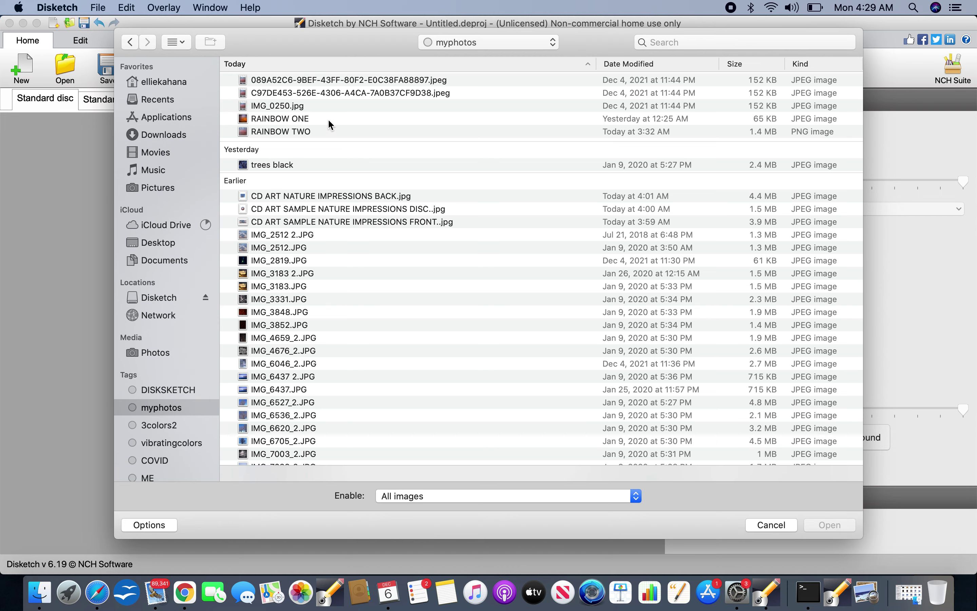
pyautogui.click(310, 117)
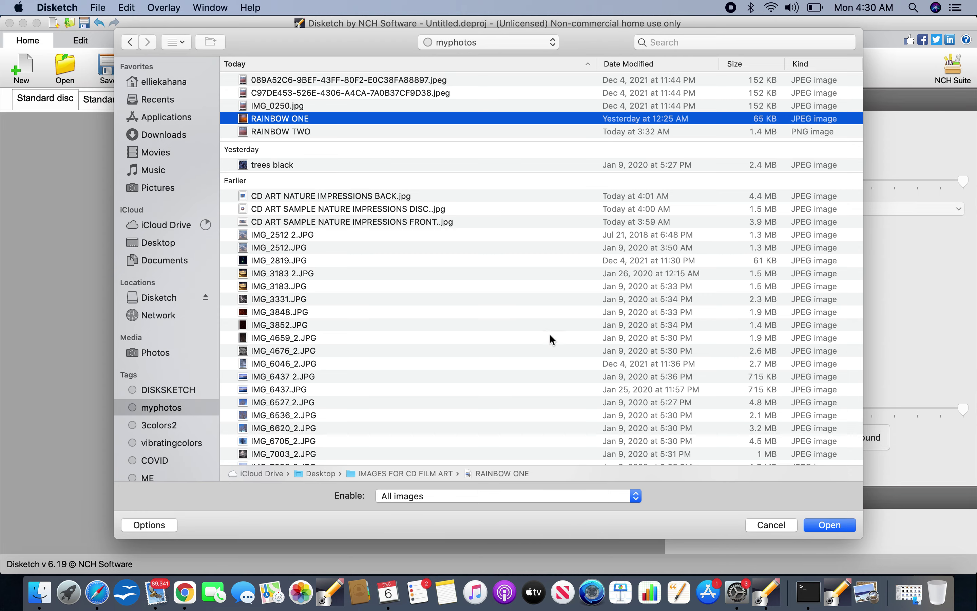
pyautogui.click(820, 525)
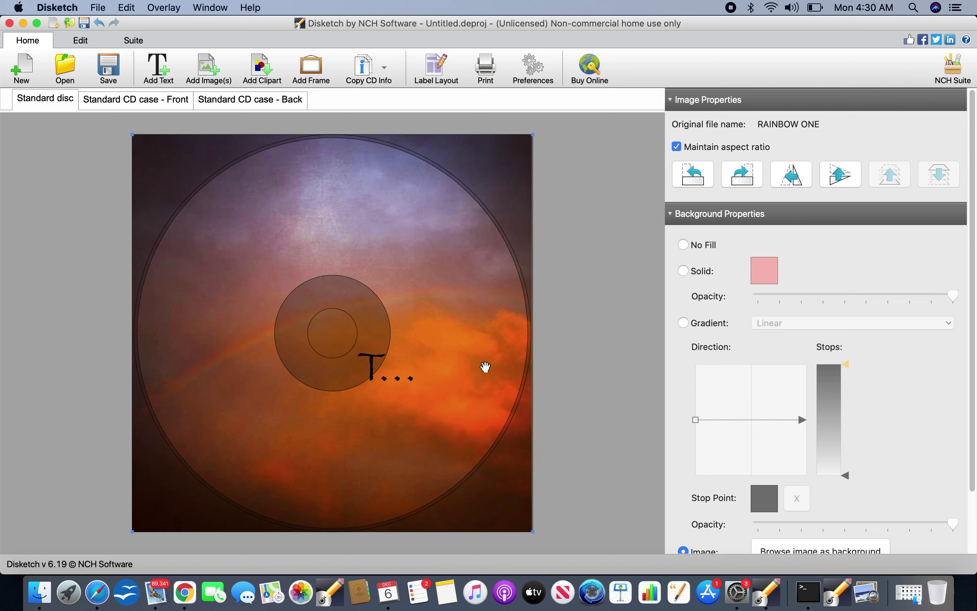
# Move and enlarge the RAINBOW ONE photo until no white shows at the disc's bottom edge
pyautogui.moveTo(532, 533)
pyautogui.mouseDown()
pyautogui.moveTo(445, 467)
pyautogui.moveTo(545, 560)
pyautogui.moveTo(617, 596)
pyautogui.moveTo(573, 565)
pyautogui.moveTo(534, 512)
pyautogui.moveTo(548, 523)
pyautogui.mouseUp()
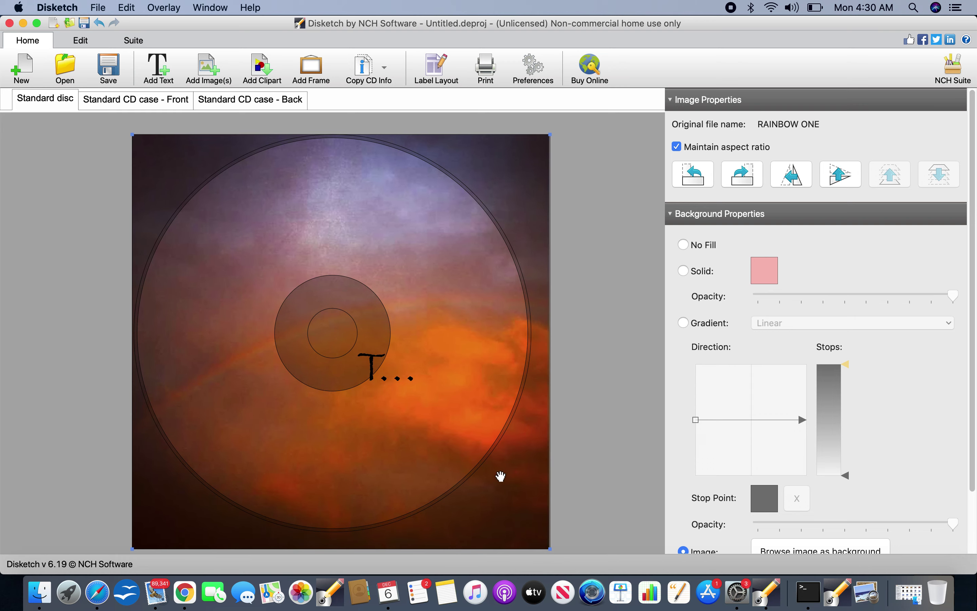
pyautogui.moveTo(500, 465); pyautogui.dragTo(494, 411)
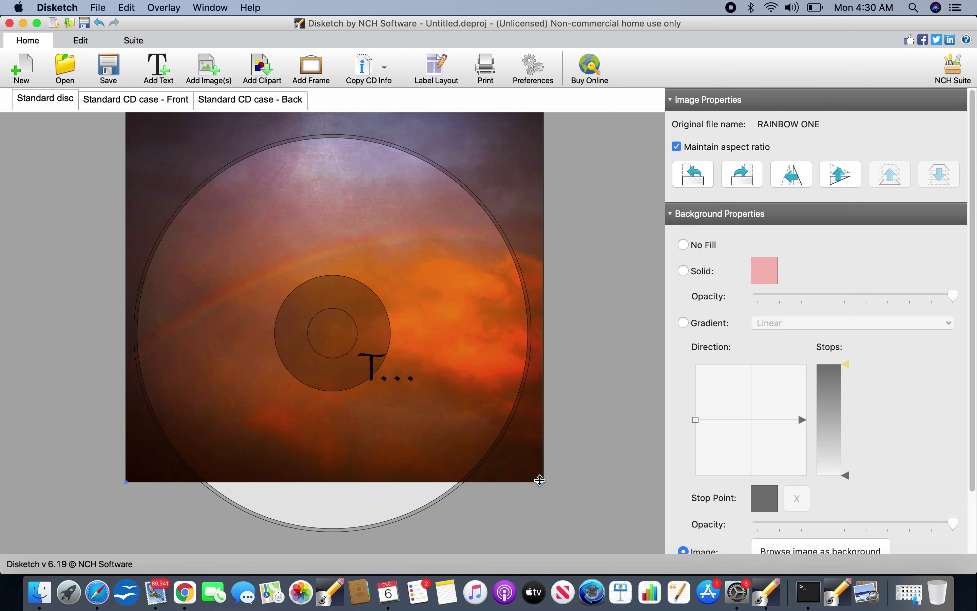
pyautogui.moveTo(541, 481); pyautogui.dragTo(539, 545)
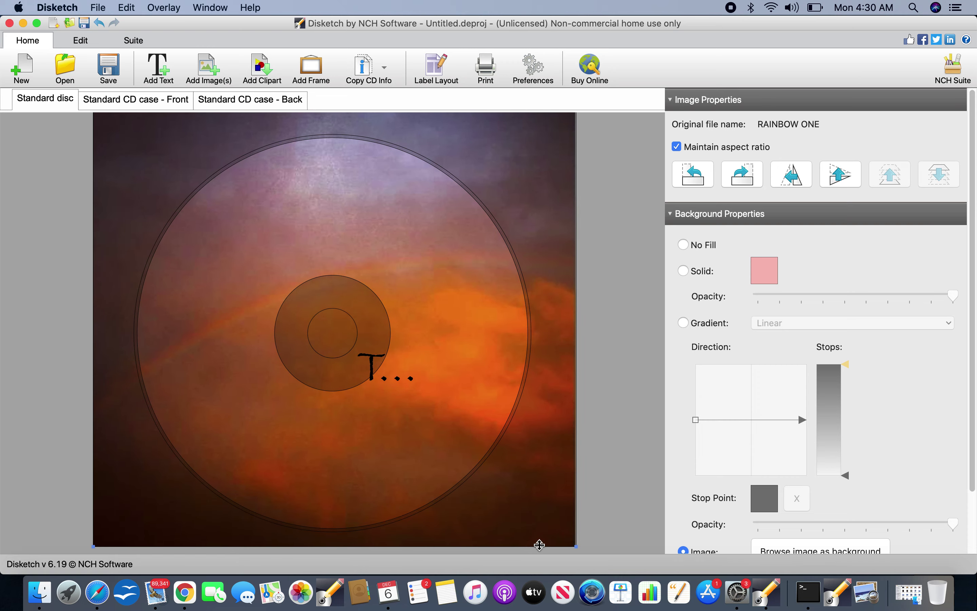
pyautogui.moveTo(493, 430); pyautogui.dragTo(493, 409)
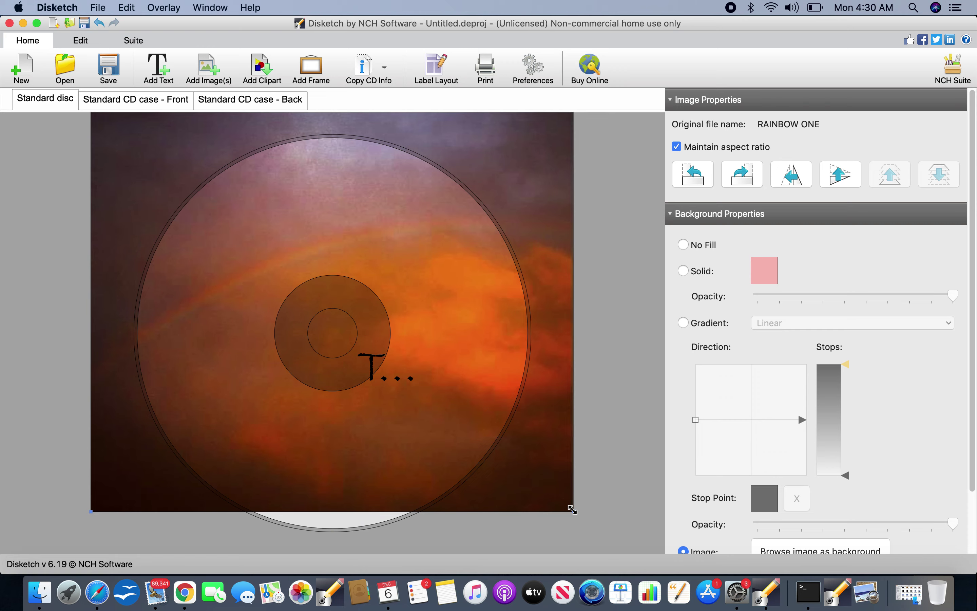
pyautogui.moveTo(572, 509); pyautogui.dragTo(605, 586)
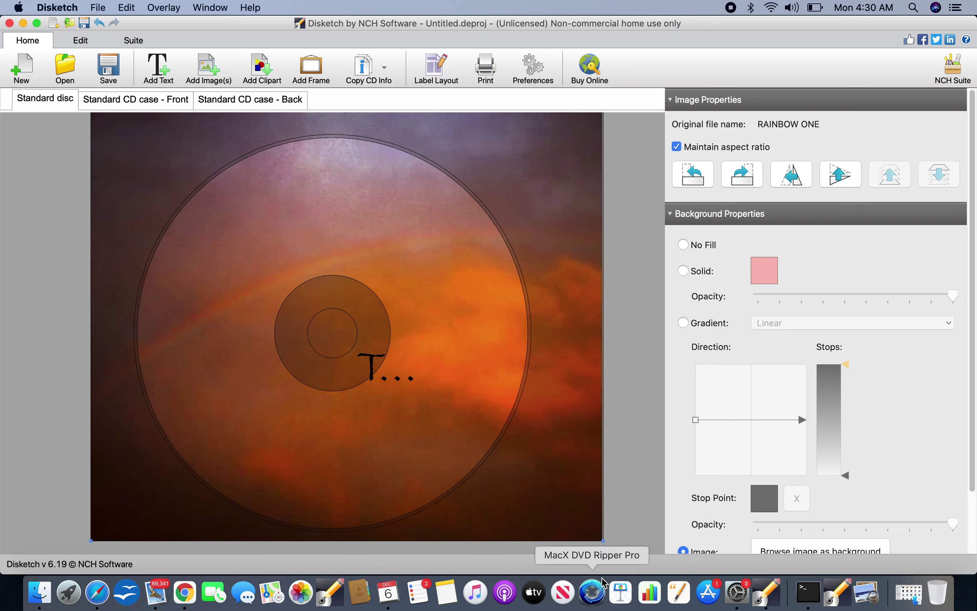
# Move the 'T...' text to the disc's lower left and colour it blue-violet purple
pyautogui.click(389, 366)
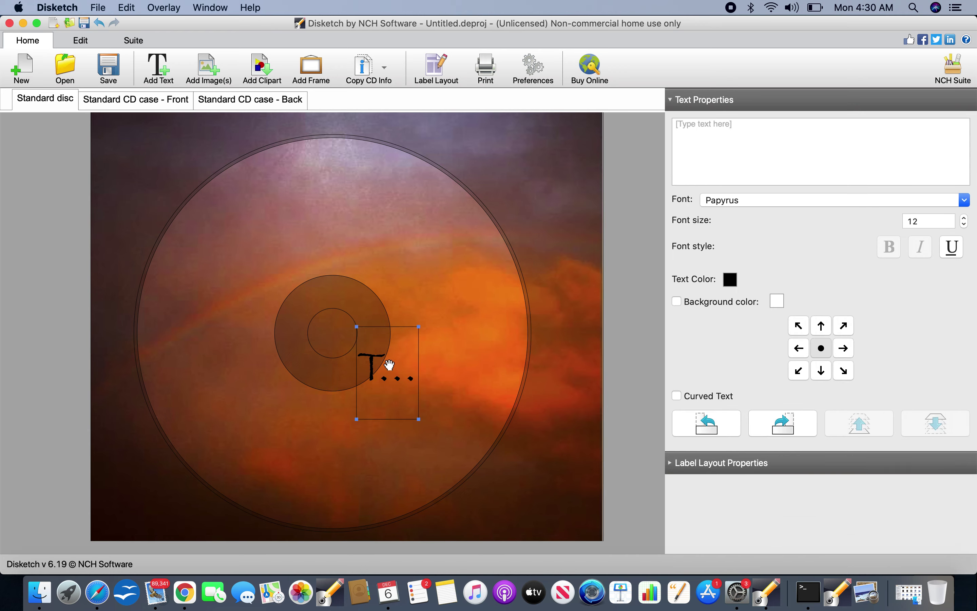
pyautogui.moveTo(389, 366); pyautogui.dragTo(292, 421)
pyautogui.click(730, 280)
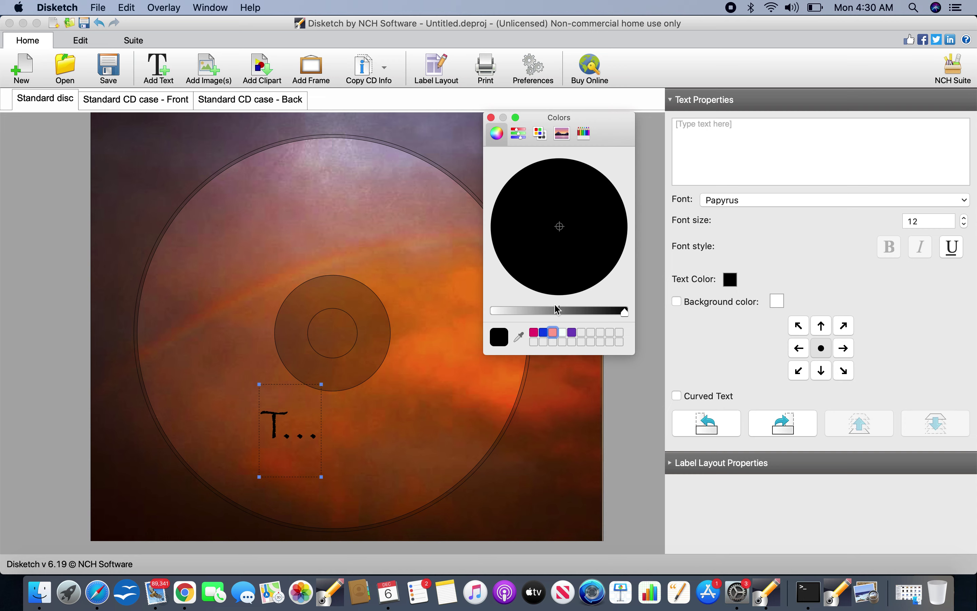
pyautogui.moveTo(623, 310); pyautogui.dragTo(481, 321)
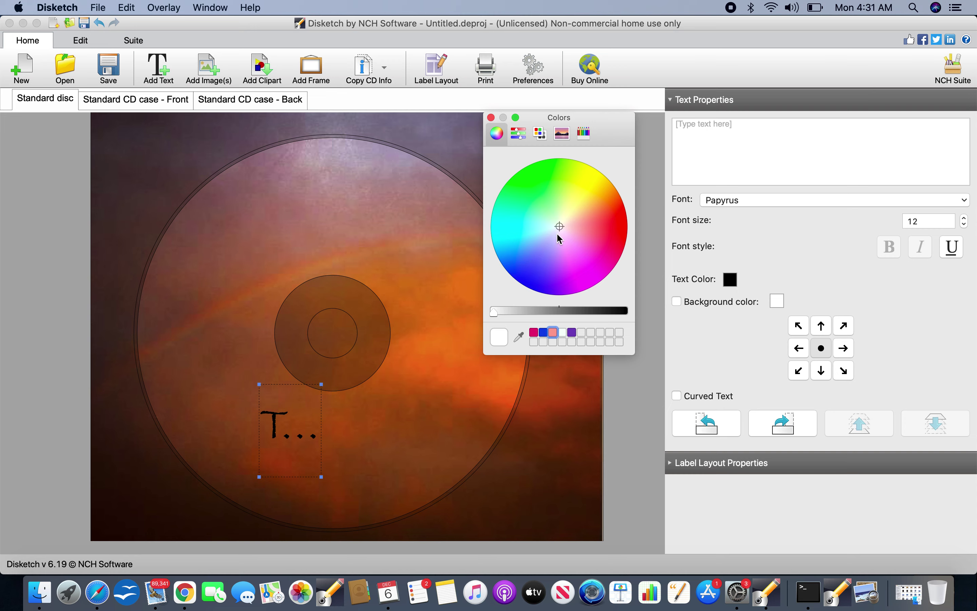
pyautogui.click(546, 282)
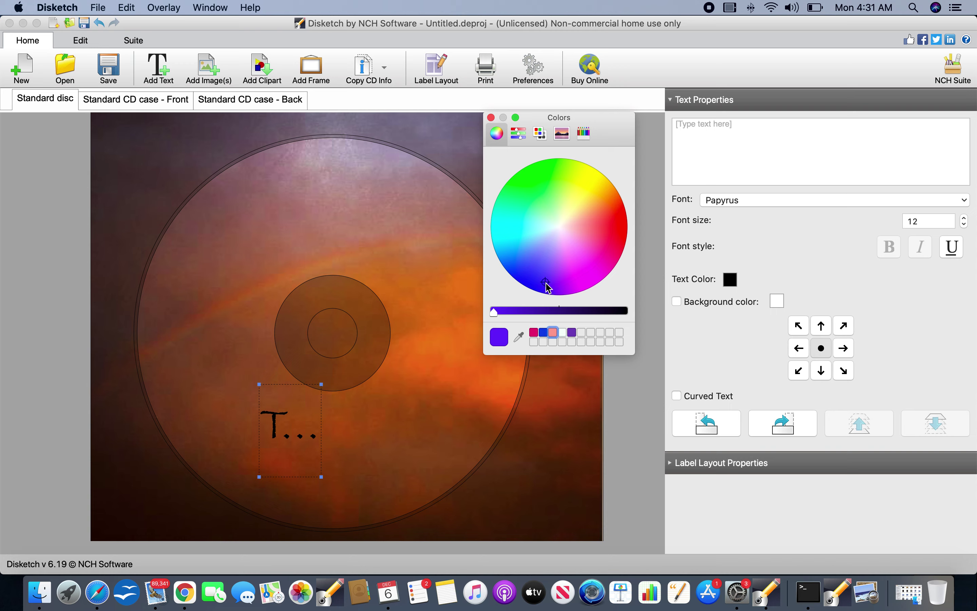
pyautogui.moveTo(497, 314); pyautogui.dragTo(529, 313)
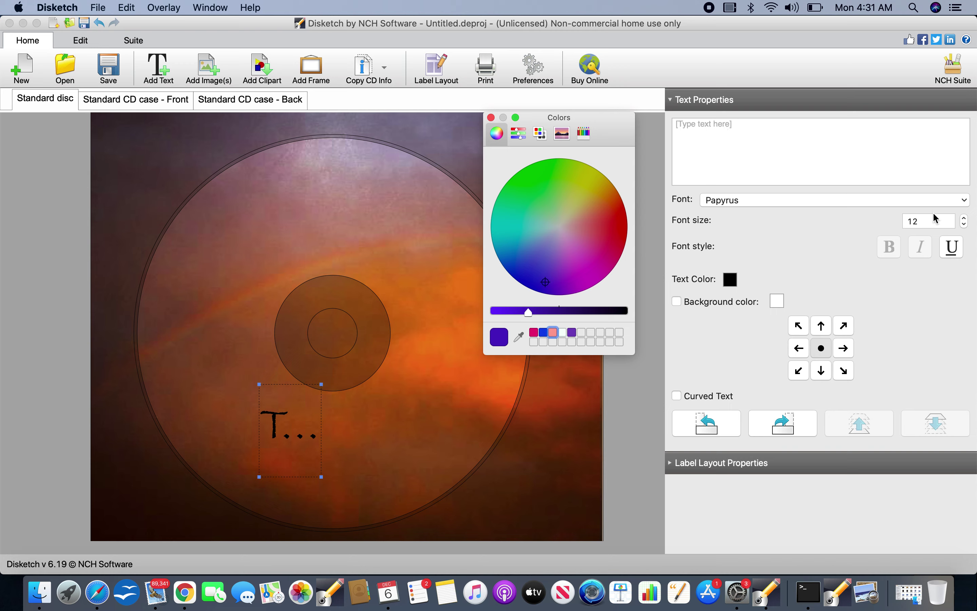
pyautogui.click(491, 117)
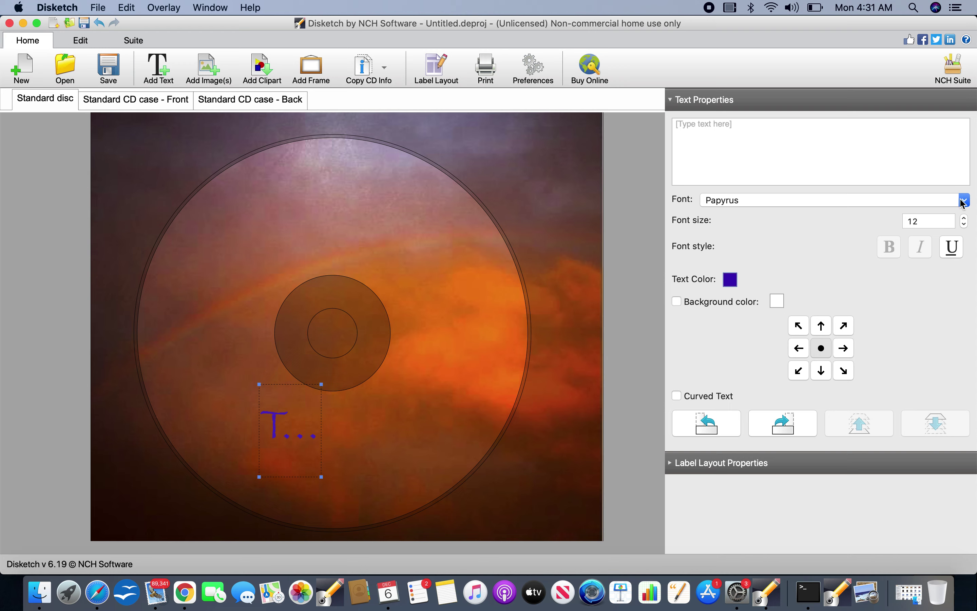
# Keep Papyrus at size 8 and enter 'Meditations On Impressionism' as the disc text
pyautogui.click(965, 201)
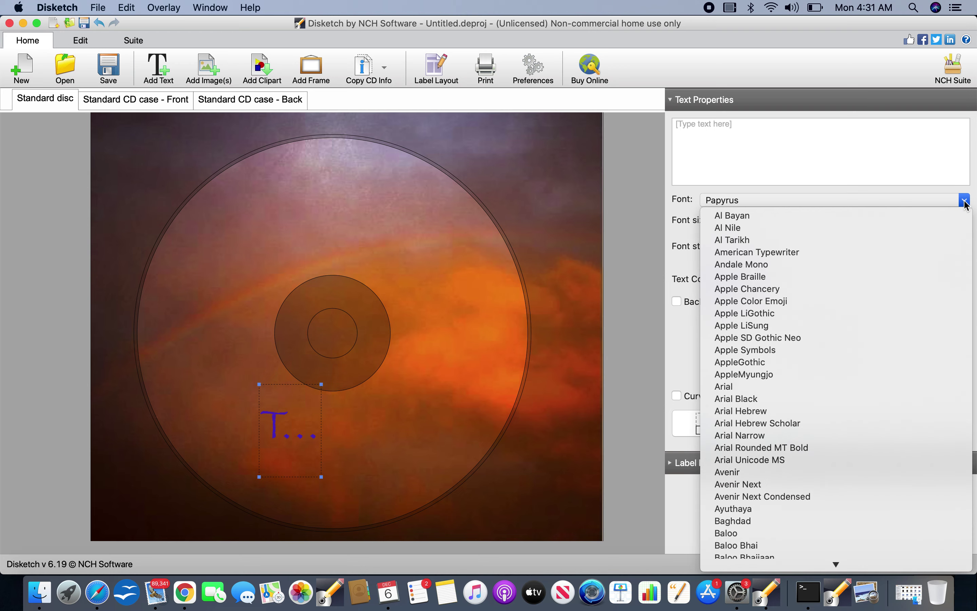
pyautogui.click(946, 176)
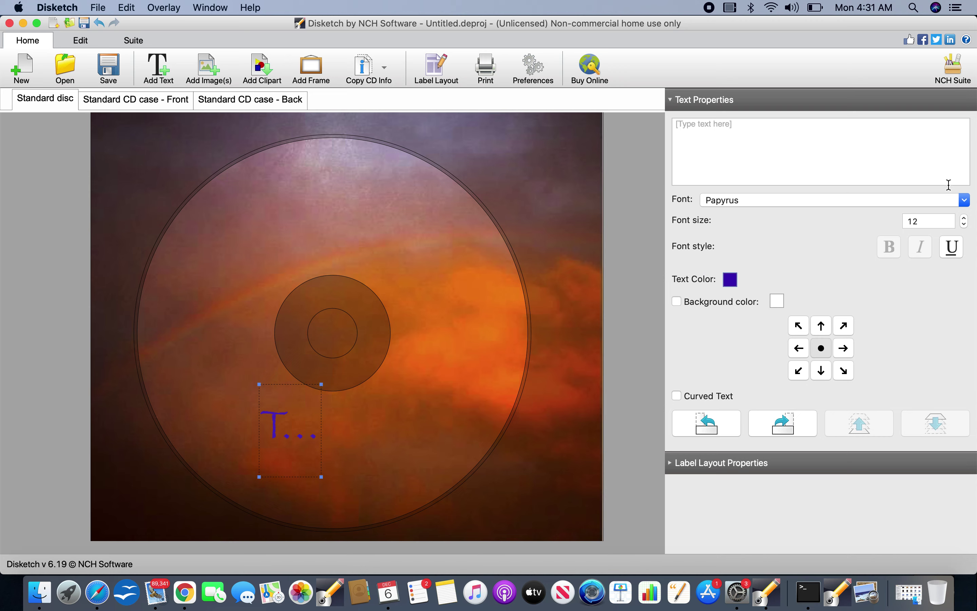
pyautogui.click(965, 224)
pyautogui.click(965, 224)
pyautogui.click(965, 224)
pyautogui.click(964, 224)
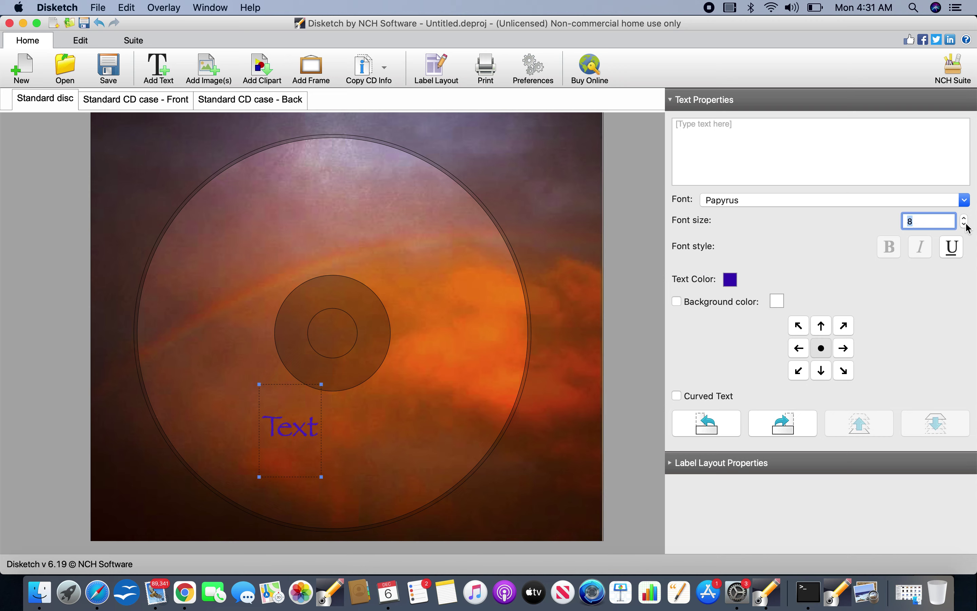
pyautogui.click(731, 129)
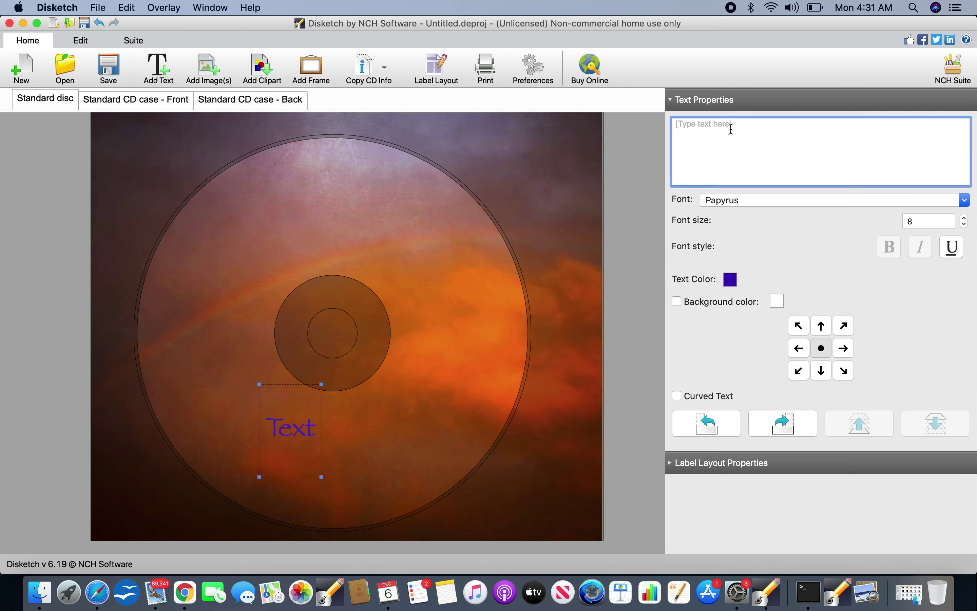
pyautogui.write('Meditations On')
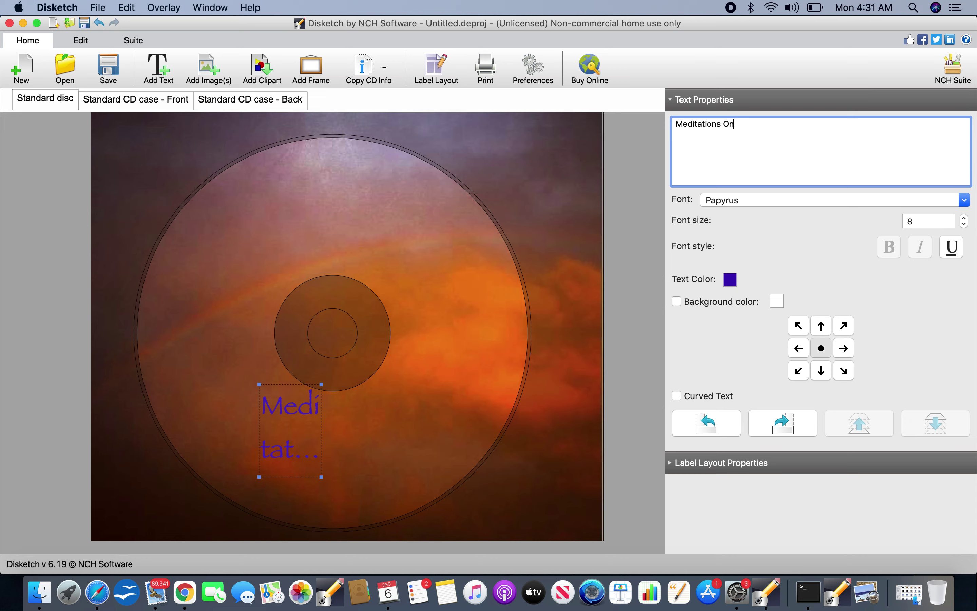
pyautogui.write(' Impressionism')
# Widen the title box and set the title's font size to 6
pyautogui.moveTo(322, 477); pyautogui.dragTo(433, 471)
pyautogui.click(964, 223)
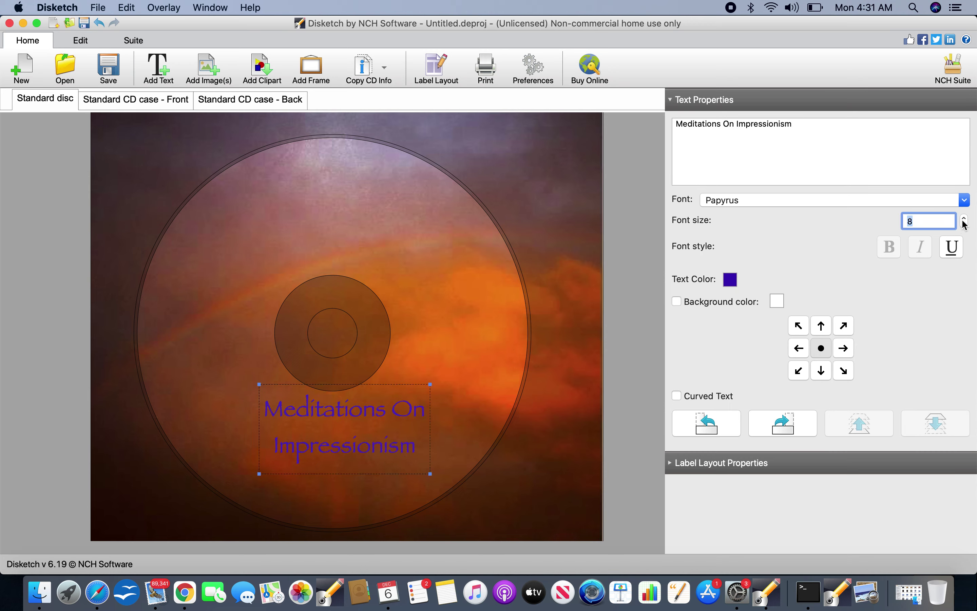
pyautogui.click(964, 221)
pyautogui.click(963, 222)
pyautogui.click(964, 222)
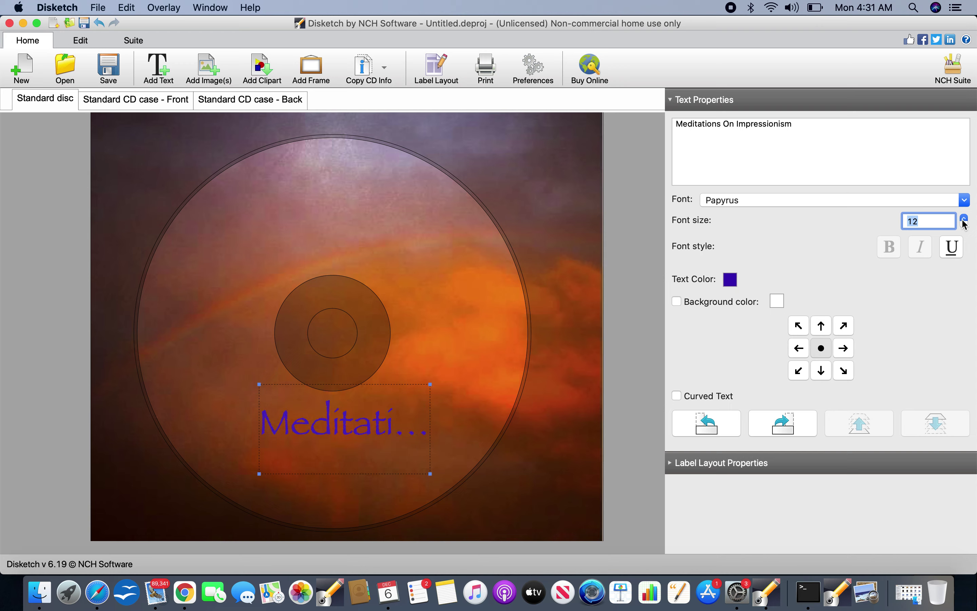
pyautogui.click(964, 224)
pyautogui.click(964, 225)
pyautogui.click(964, 224)
pyautogui.click(965, 224)
pyautogui.click(965, 225)
pyautogui.click(964, 225)
pyautogui.click(965, 225)
pyautogui.click(964, 225)
pyautogui.click(964, 218)
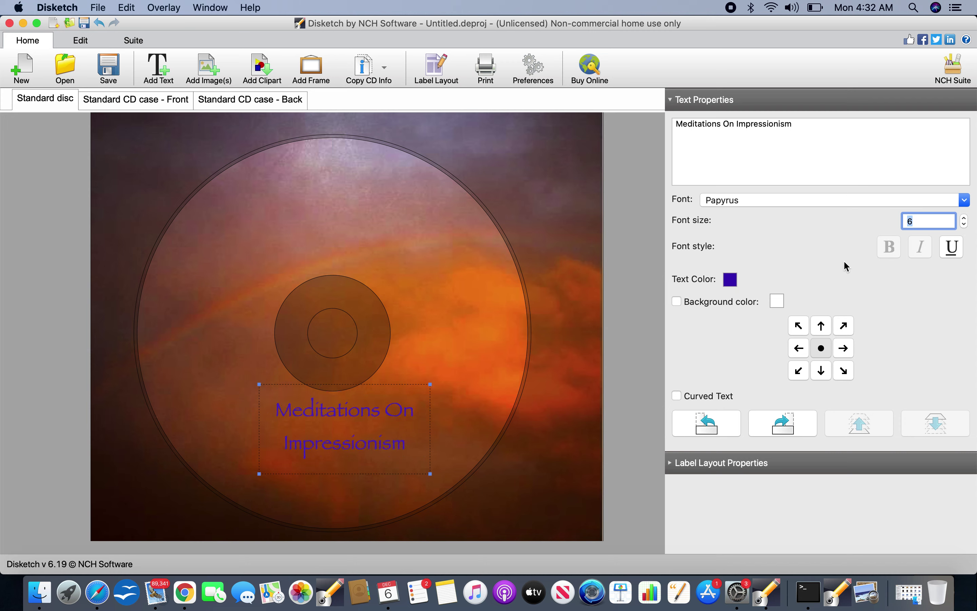
# Move the title up just below the hub, then go to the Standard CD case - Front layout
pyautogui.moveTo(414, 419); pyautogui.dragTo(398, 436)
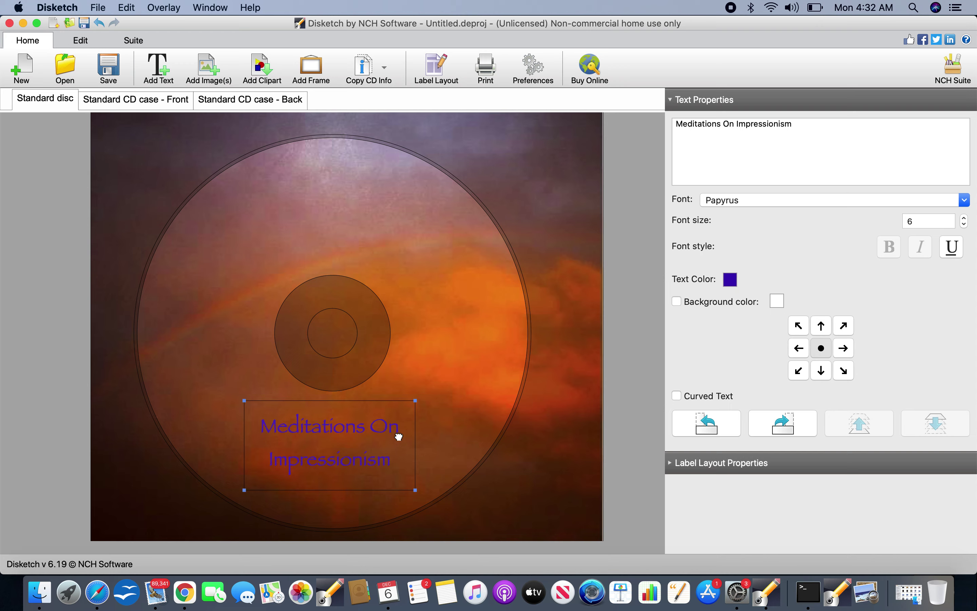
pyautogui.click(438, 419)
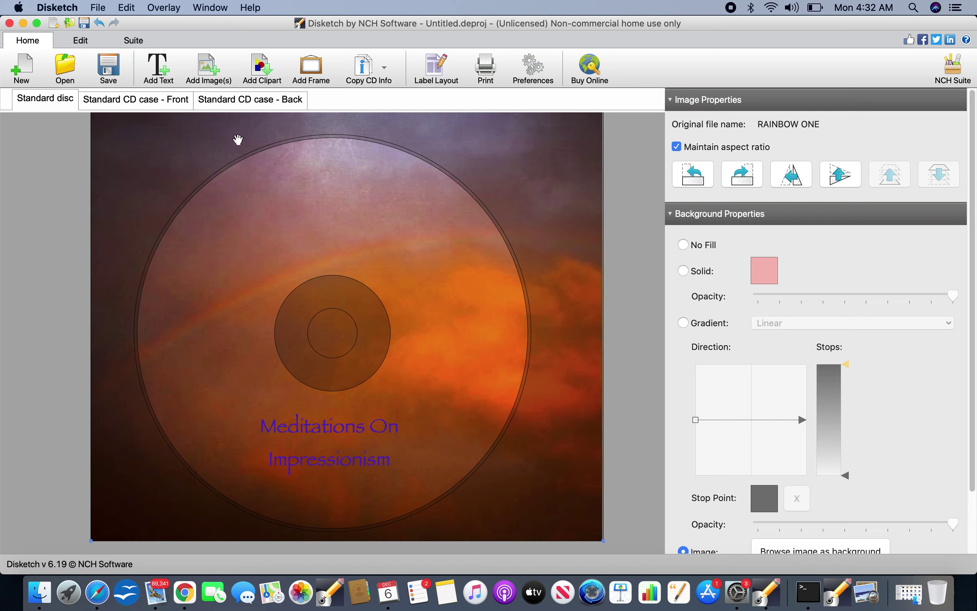
pyautogui.click(157, 107)
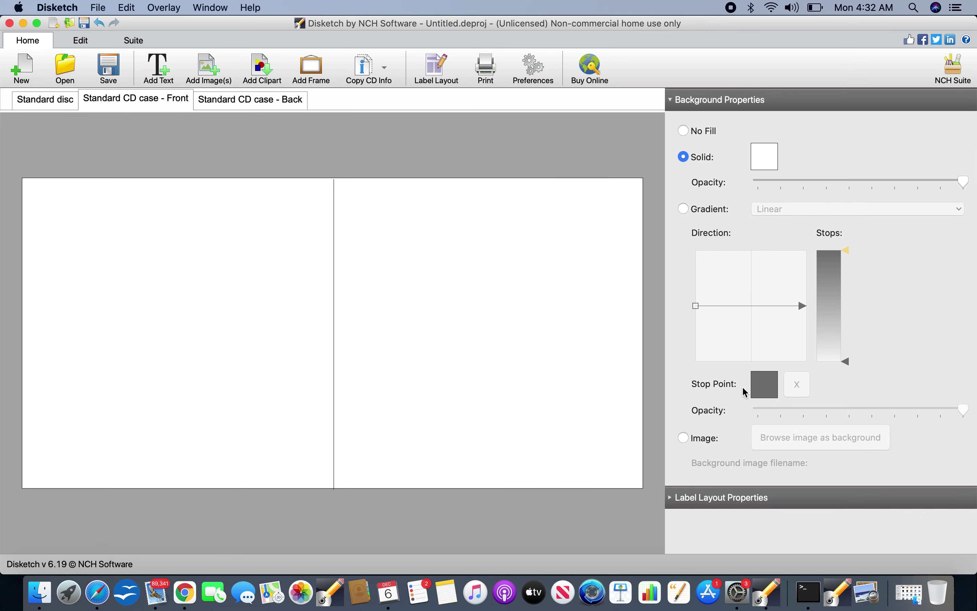
# Set the case front background to the RAINBOW TWO image from the myphotos tag
pyautogui.click(684, 438)
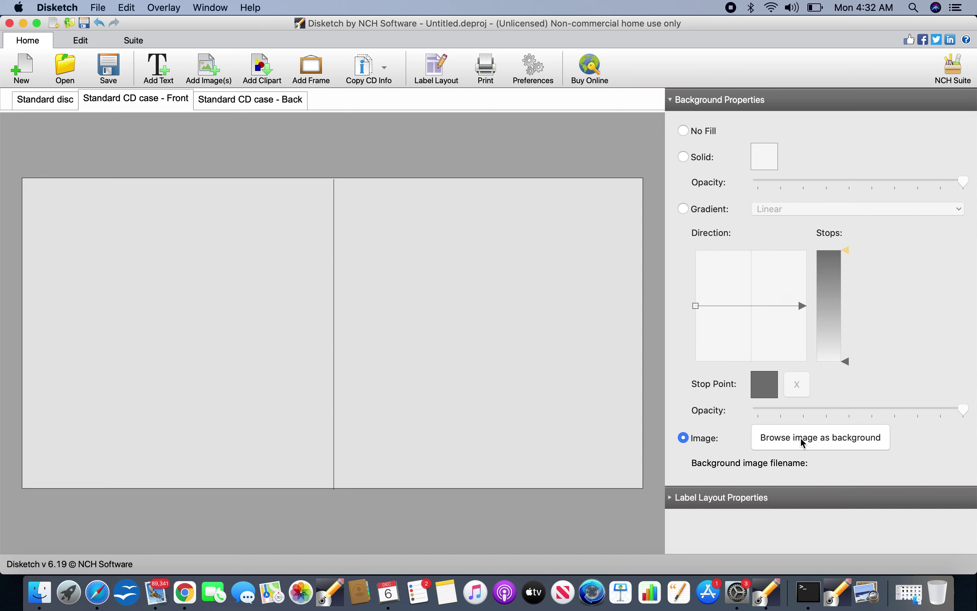
pyautogui.click(816, 444)
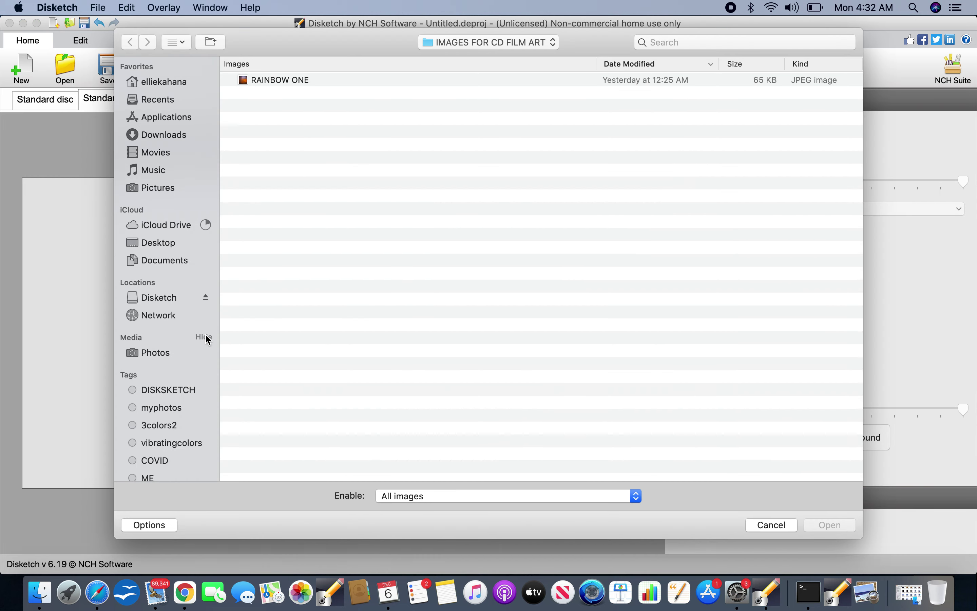
pyautogui.click(185, 410)
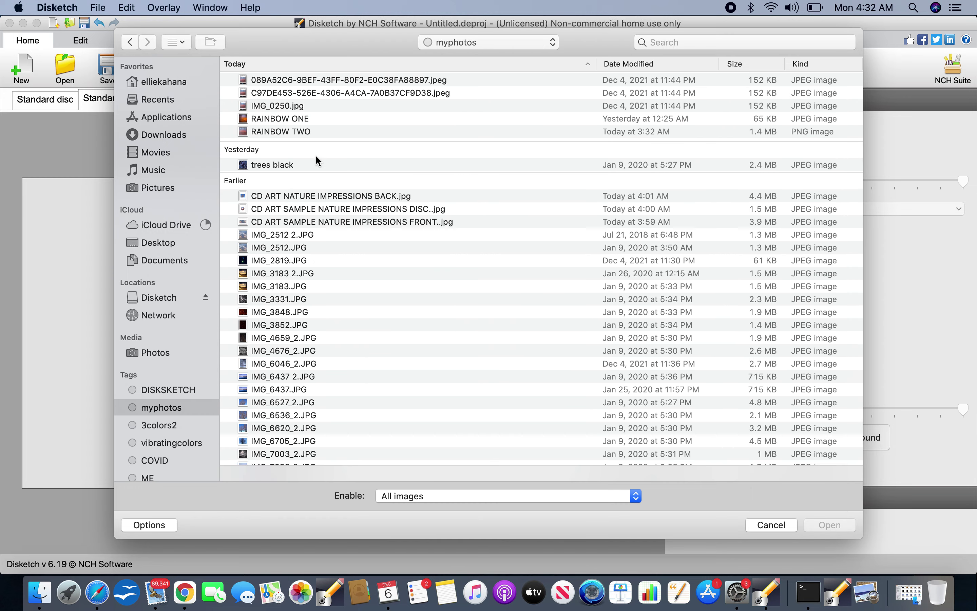
pyautogui.click(299, 129)
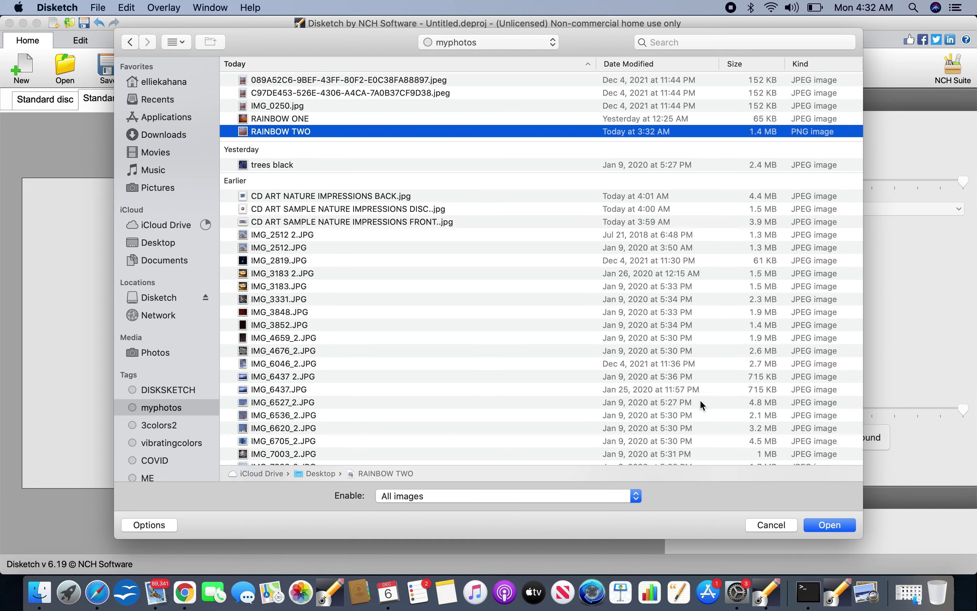
pyautogui.click(829, 526)
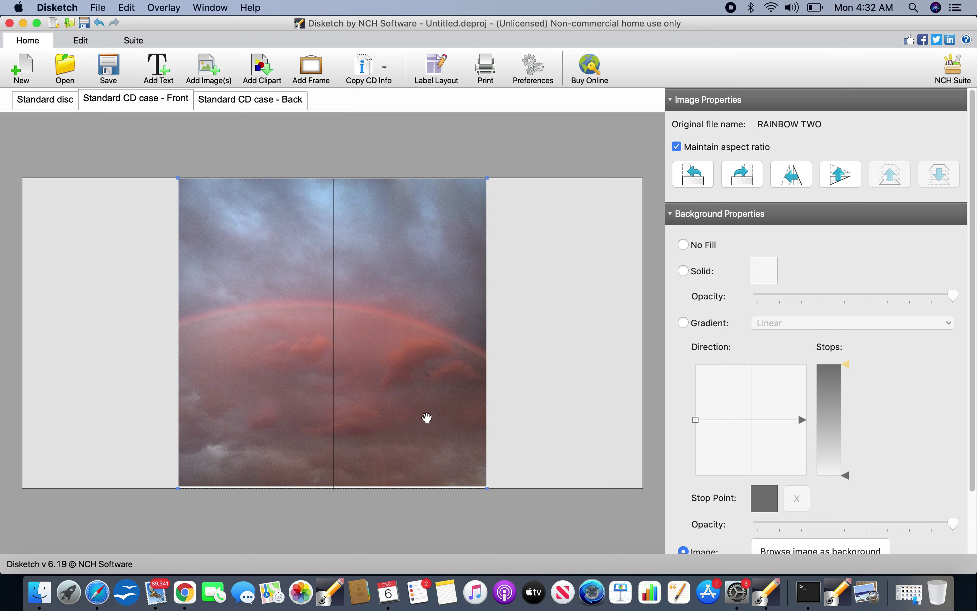
# Move the rainbow picture onto the left panel and enlarge it slightly
pyautogui.moveTo(398, 390); pyautogui.dragTo(239, 392)
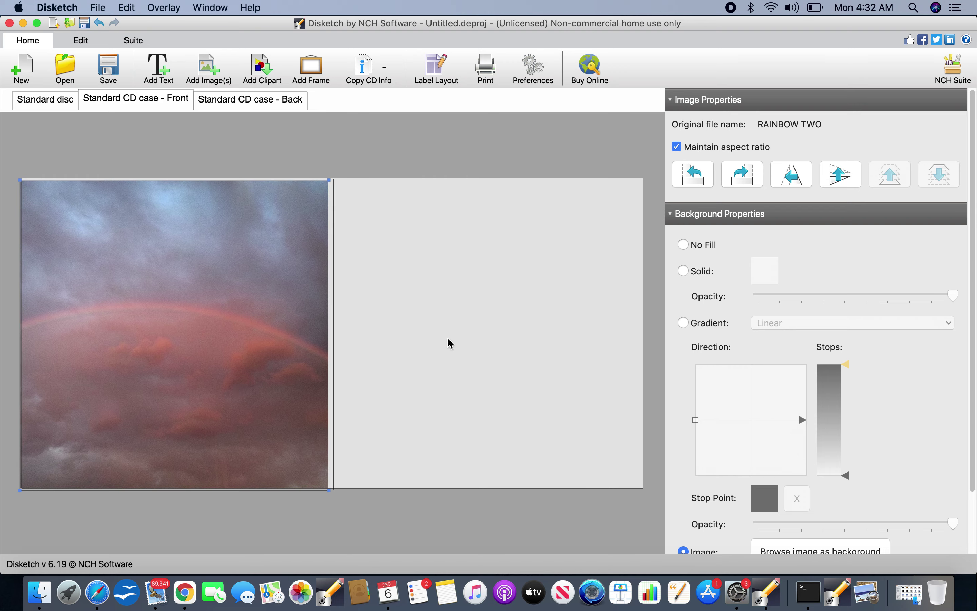
pyautogui.moveTo(301, 383); pyautogui.dragTo(299, 384)
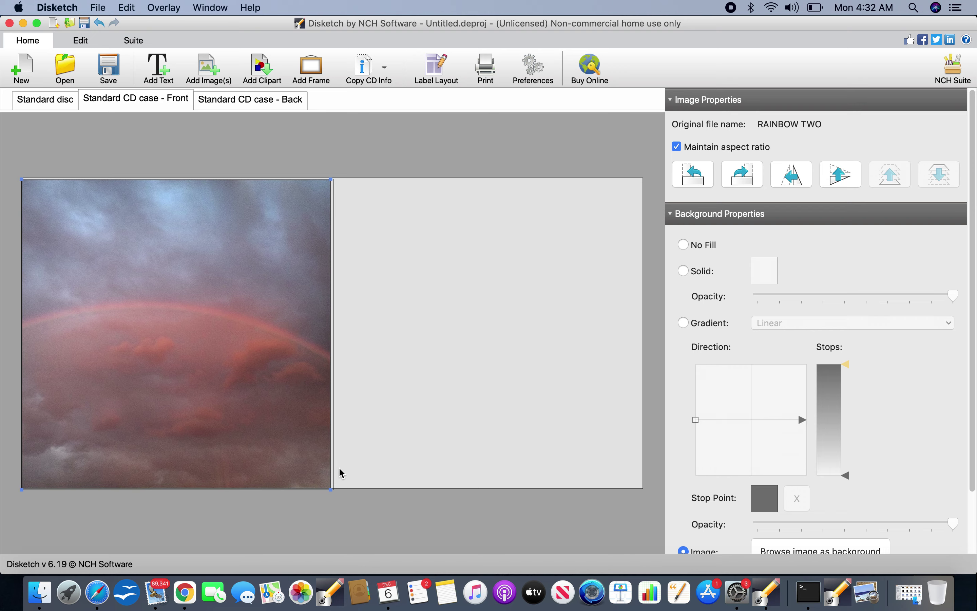
pyautogui.moveTo(332, 489); pyautogui.dragTo(332, 465)
pyautogui.click(460, 349)
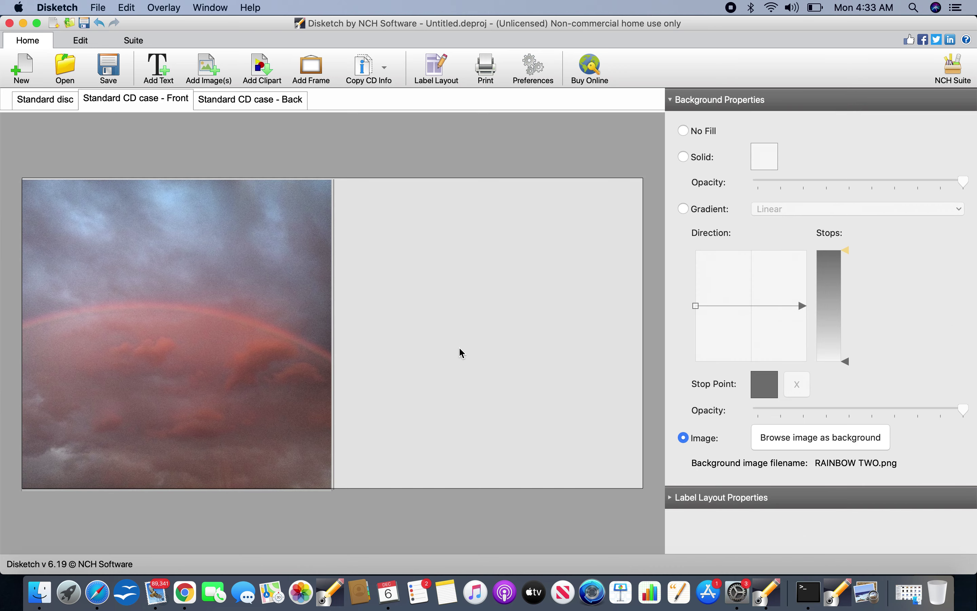
# Reload RAINBOW TWO from the myphotos tag as the case front background
pyautogui.click(787, 441)
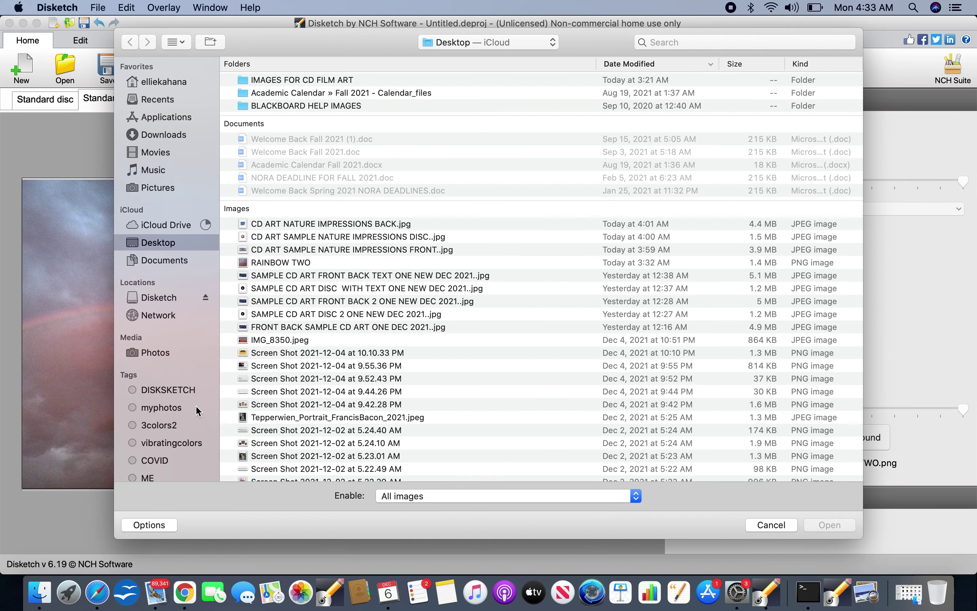
pyautogui.click(197, 409)
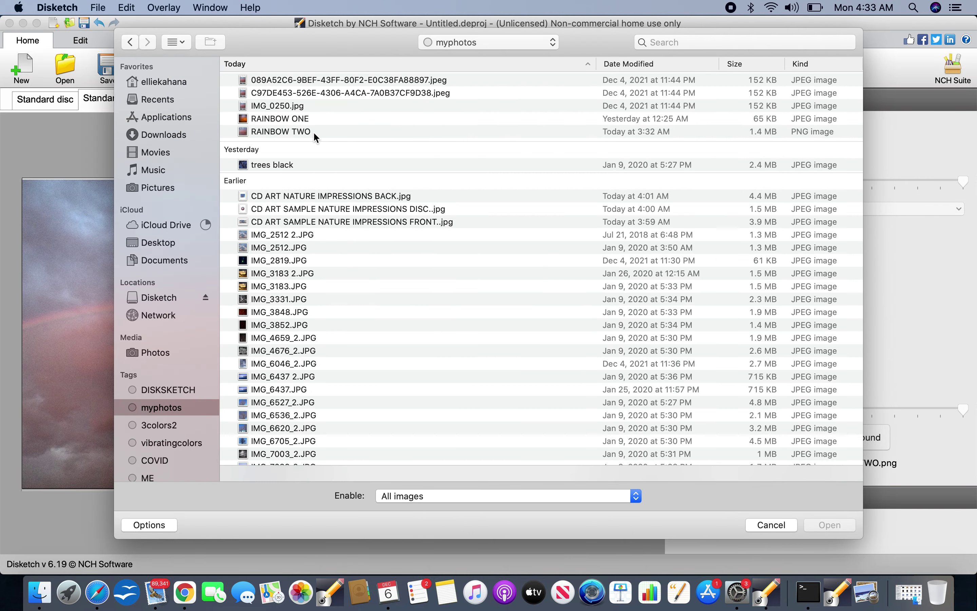
pyautogui.click(311, 134)
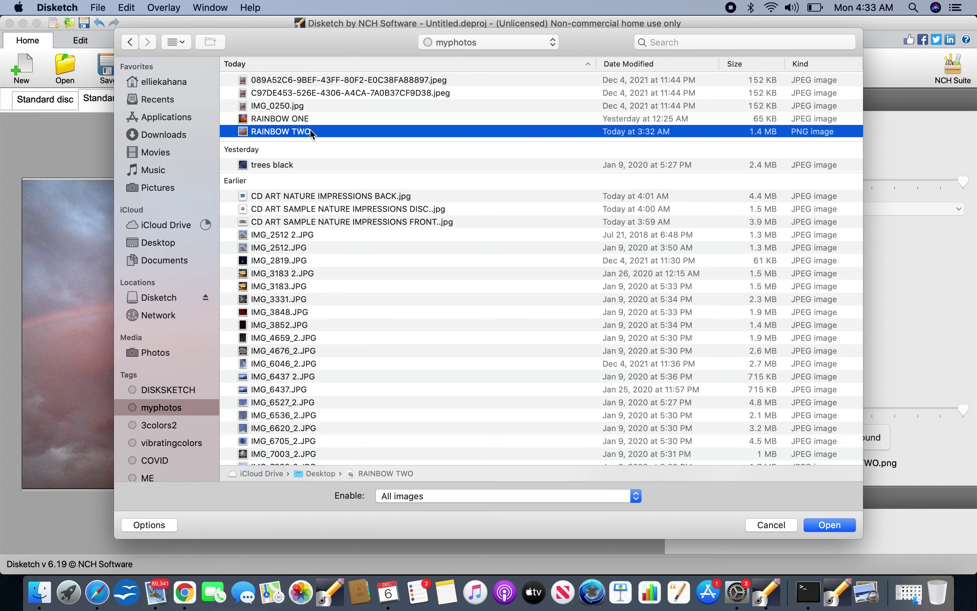
pyautogui.click(841, 527)
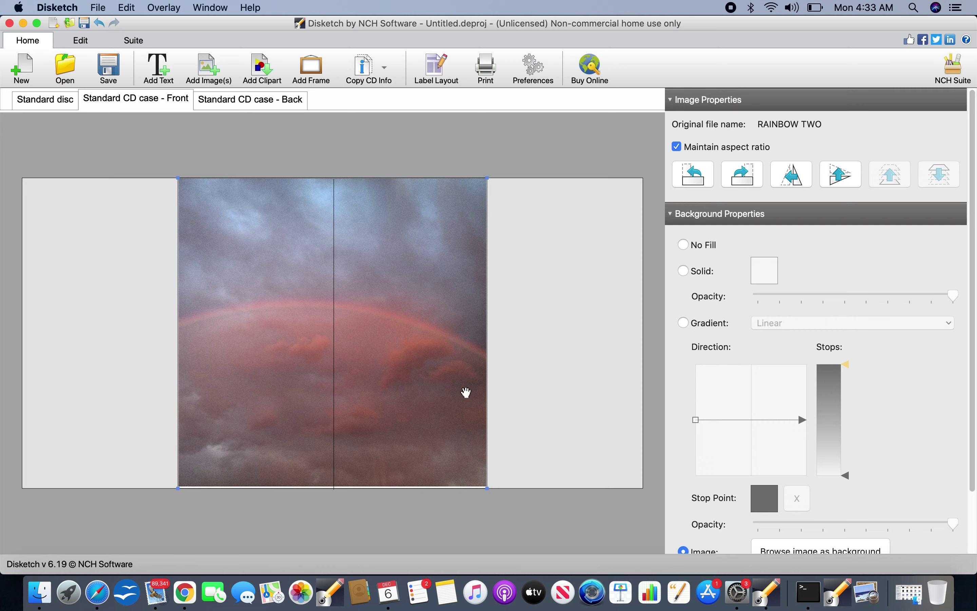
# Enlarge and shift the photo across both panels so the rainbow arc runs along the top
pyautogui.moveTo(486, 487); pyautogui.dragTo(612, 474)
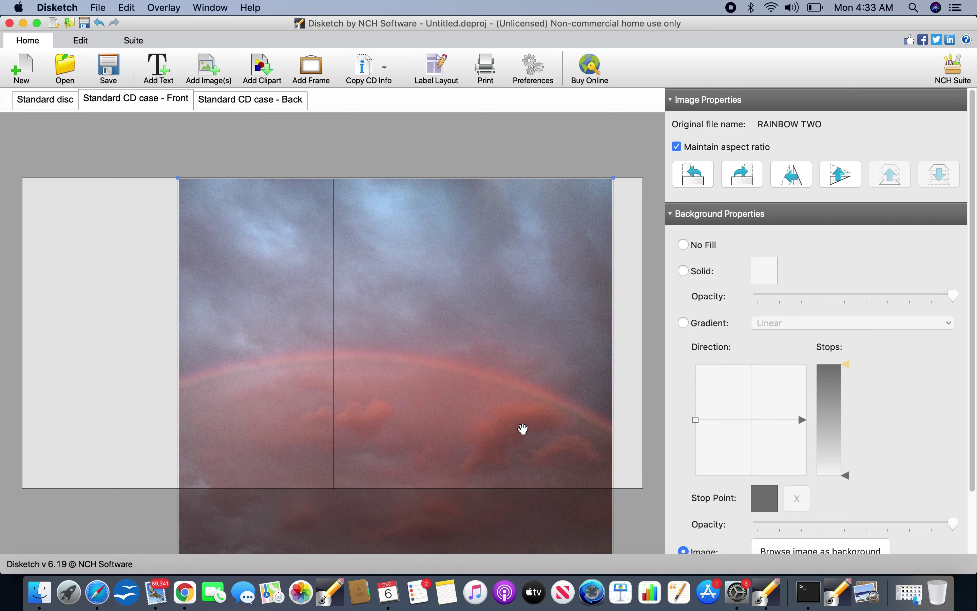
pyautogui.moveTo(523, 428); pyautogui.dragTo(429, 366)
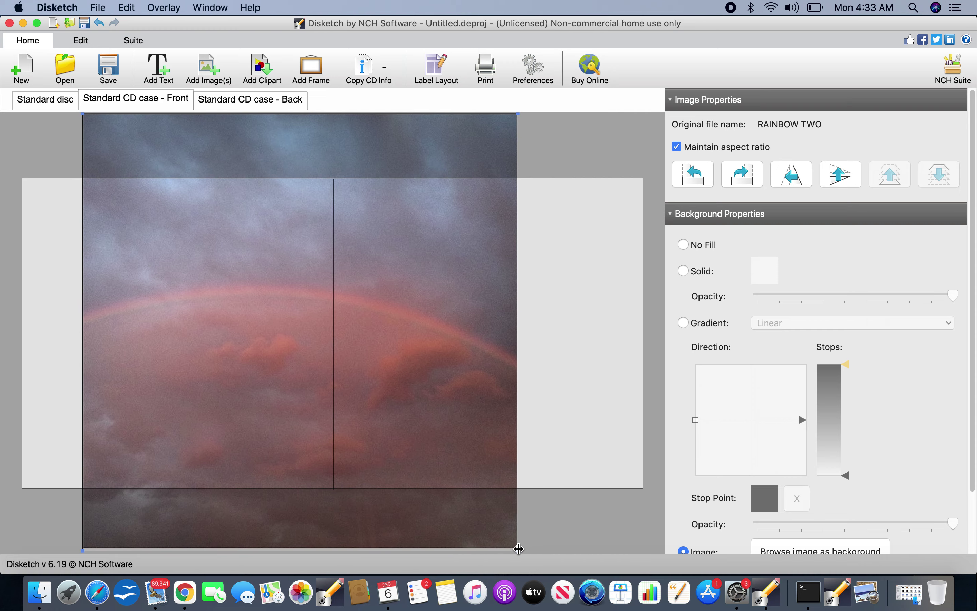
pyautogui.moveTo(519, 548); pyautogui.dragTo(648, 499)
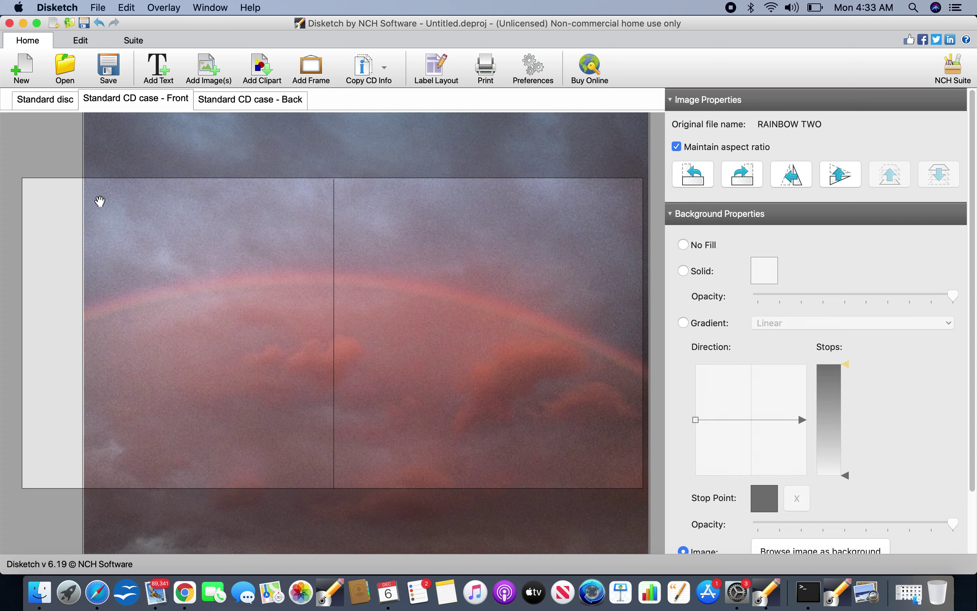
pyautogui.moveTo(144, 240); pyautogui.dragTo(79, 228)
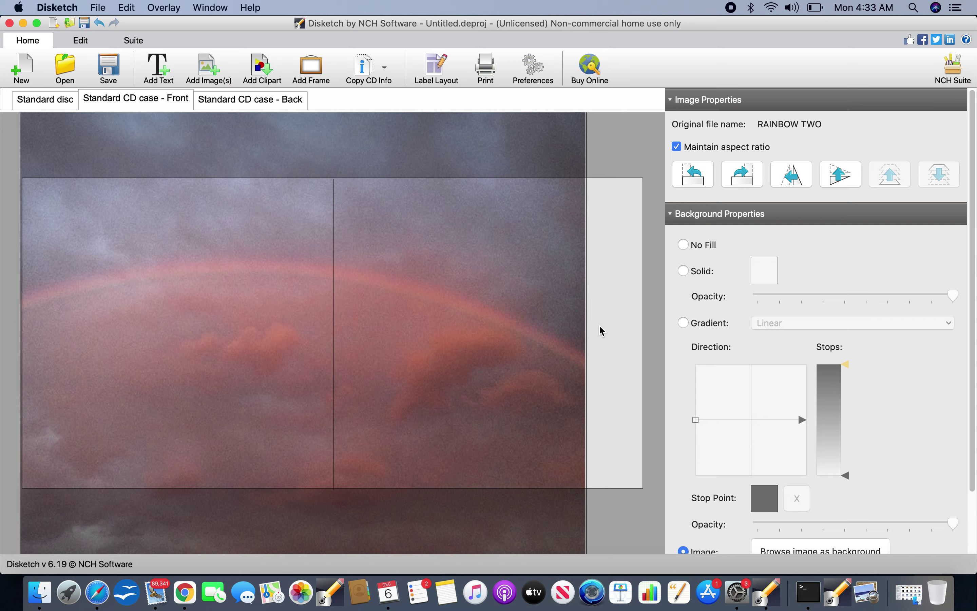
pyautogui.moveTo(581, 117); pyautogui.dragTo(620, 225)
pyautogui.moveTo(620, 147); pyautogui.dragTo(682, 142)
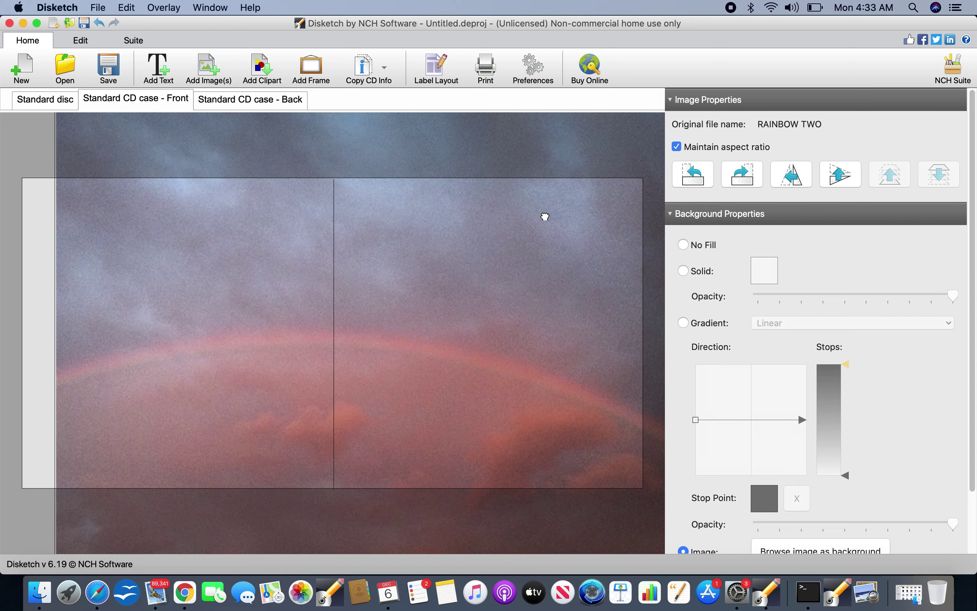
pyautogui.moveTo(545, 217); pyautogui.dragTo(506, 178)
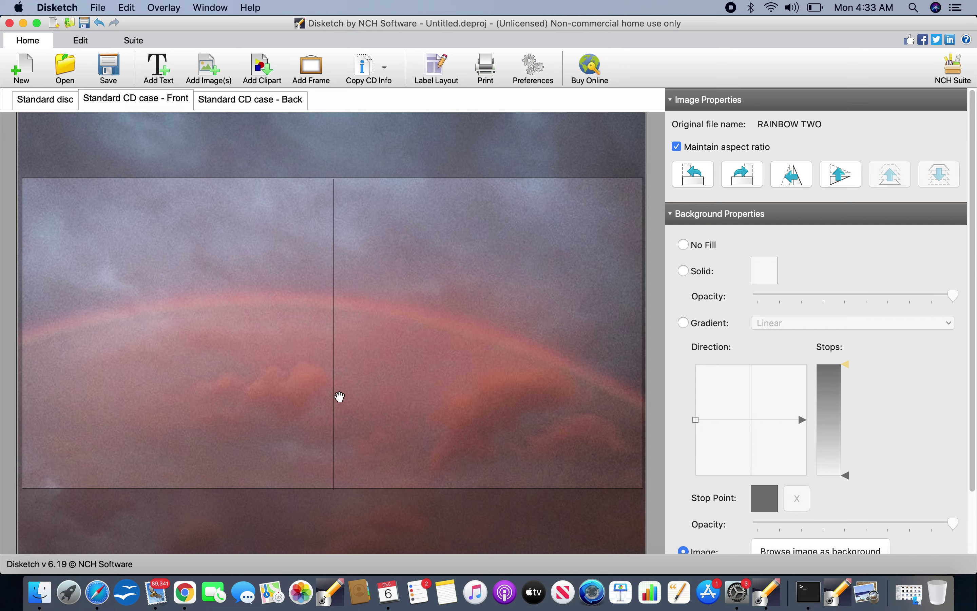
pyautogui.moveTo(514, 359); pyautogui.dragTo(513, 250)
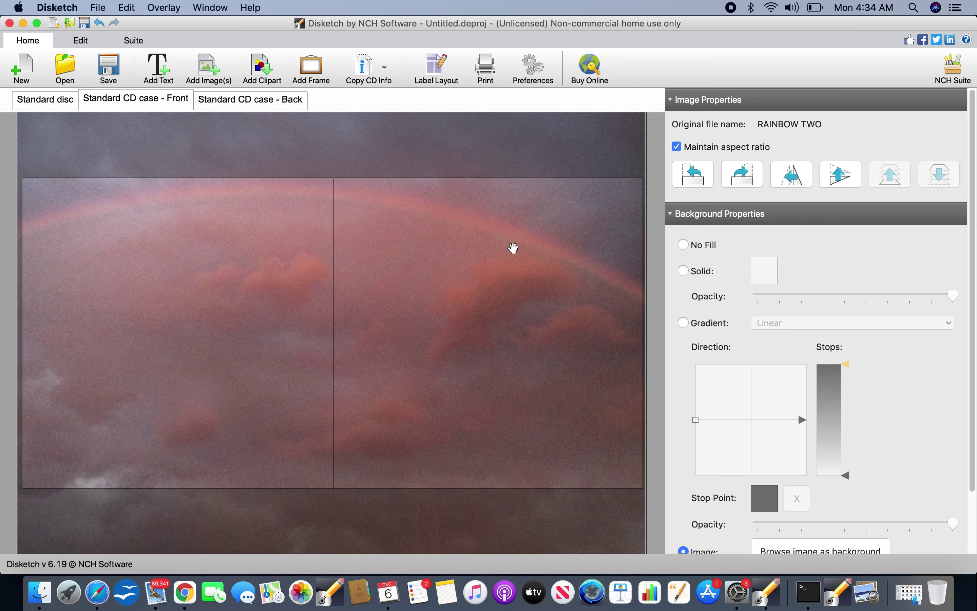
# Add a text box at the front cover's lower left and colour it dark magenta
pyautogui.click(160, 70)
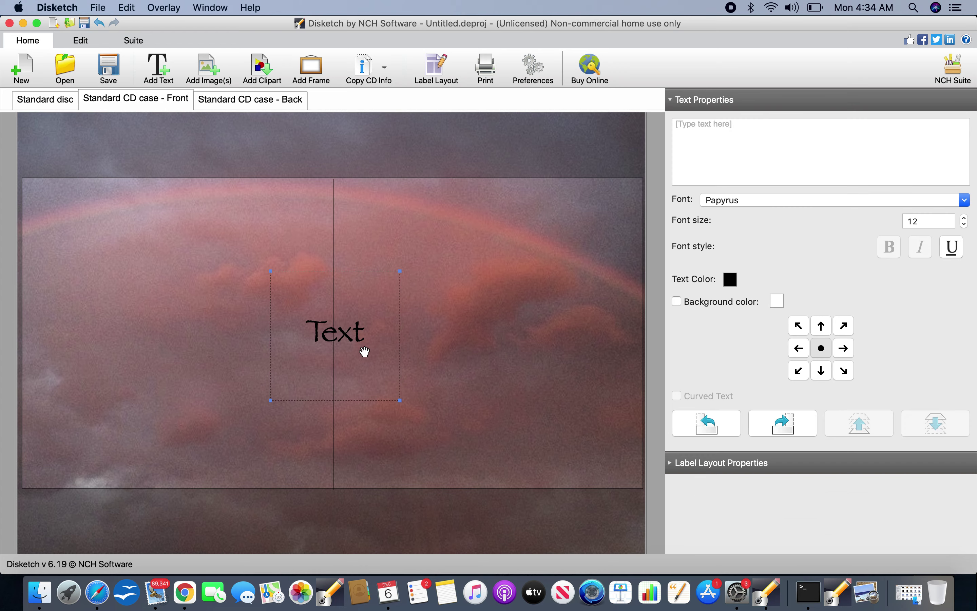
pyautogui.moveTo(364, 351); pyautogui.dragTo(174, 393)
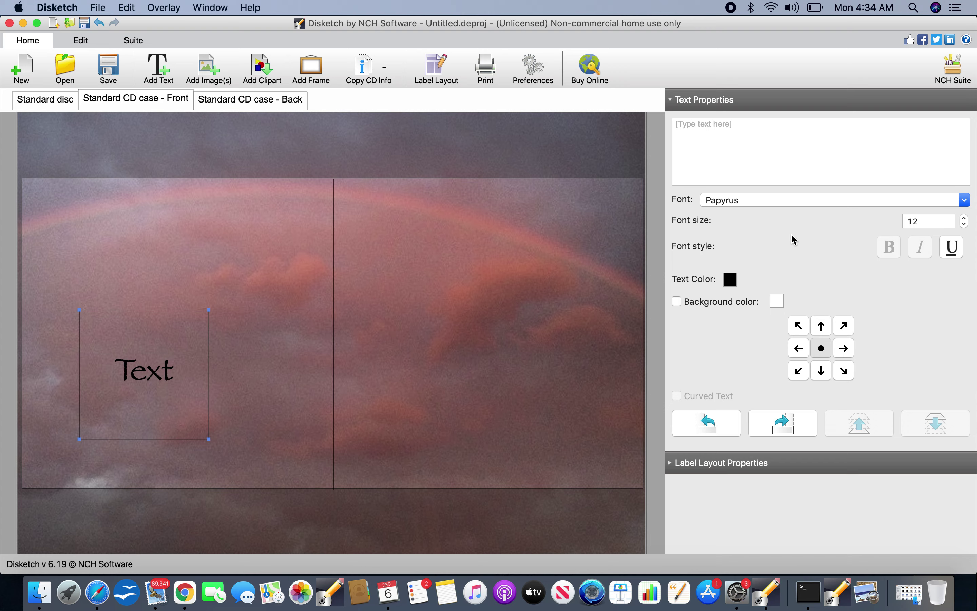
pyautogui.click(730, 279)
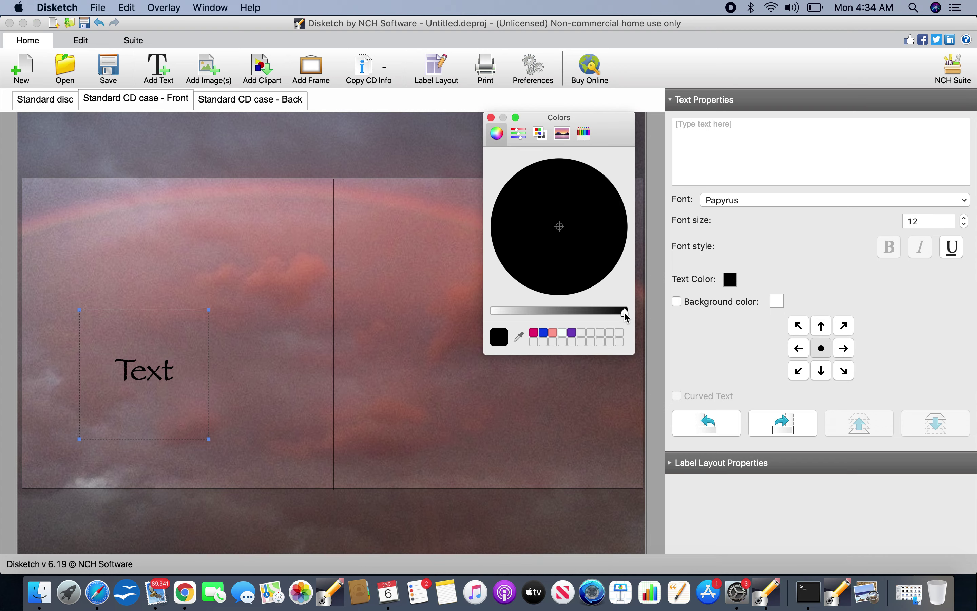
pyautogui.moveTo(626, 317); pyautogui.dragTo(457, 312)
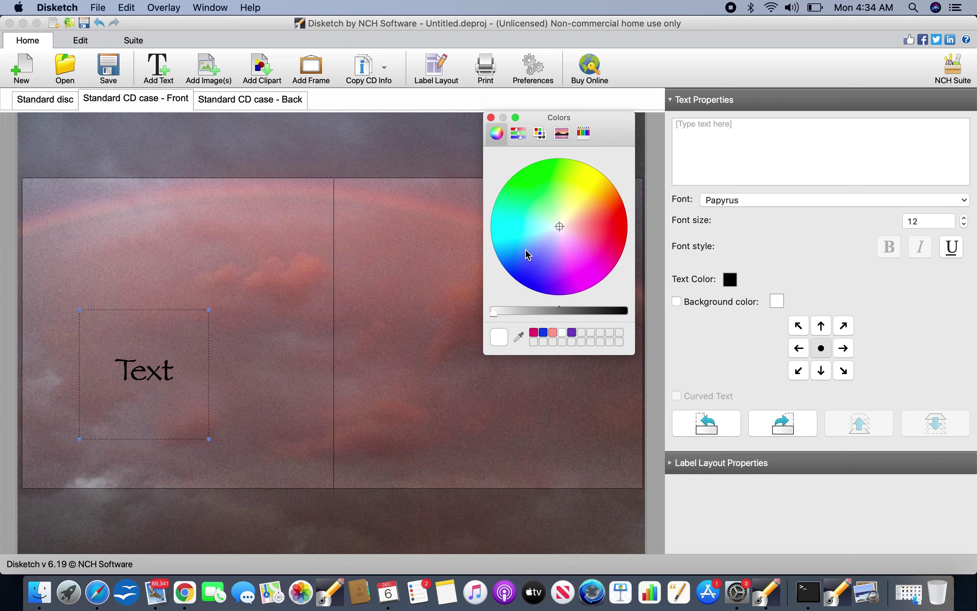
pyautogui.click(527, 236)
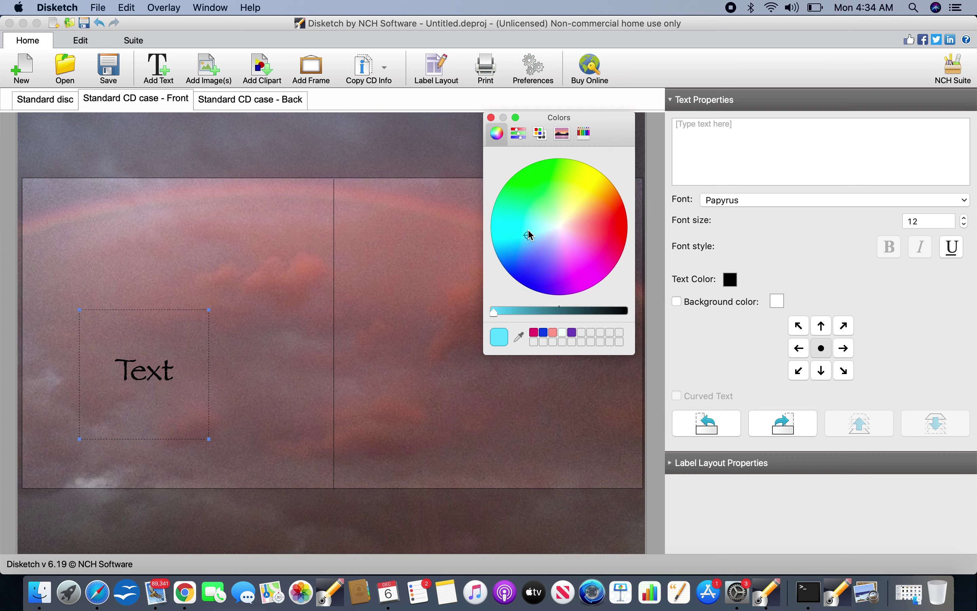
pyautogui.moveTo(530, 235); pyautogui.dragTo(608, 237)
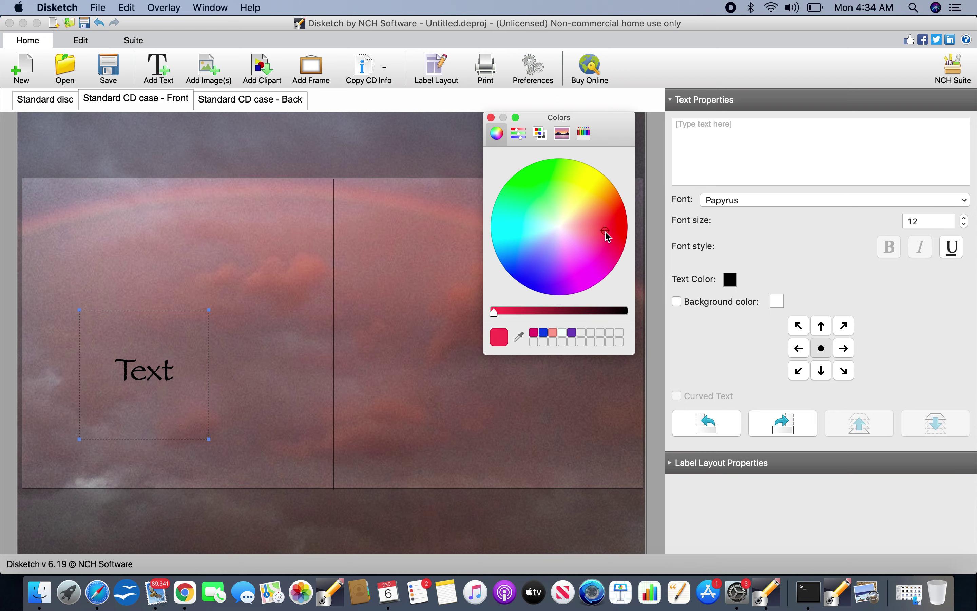
pyautogui.click(534, 333)
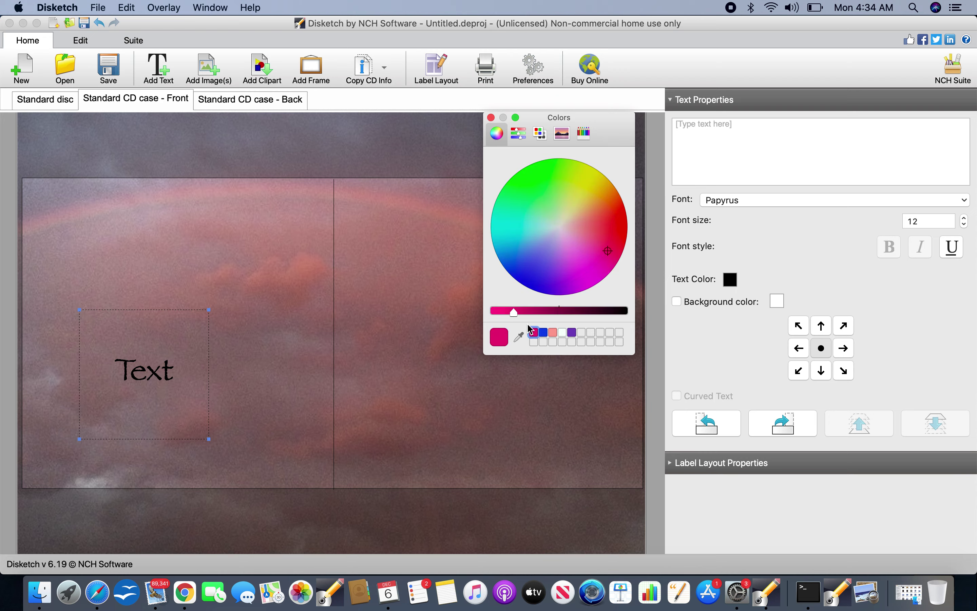
pyautogui.moveTo(514, 314); pyautogui.dragTo(550, 317)
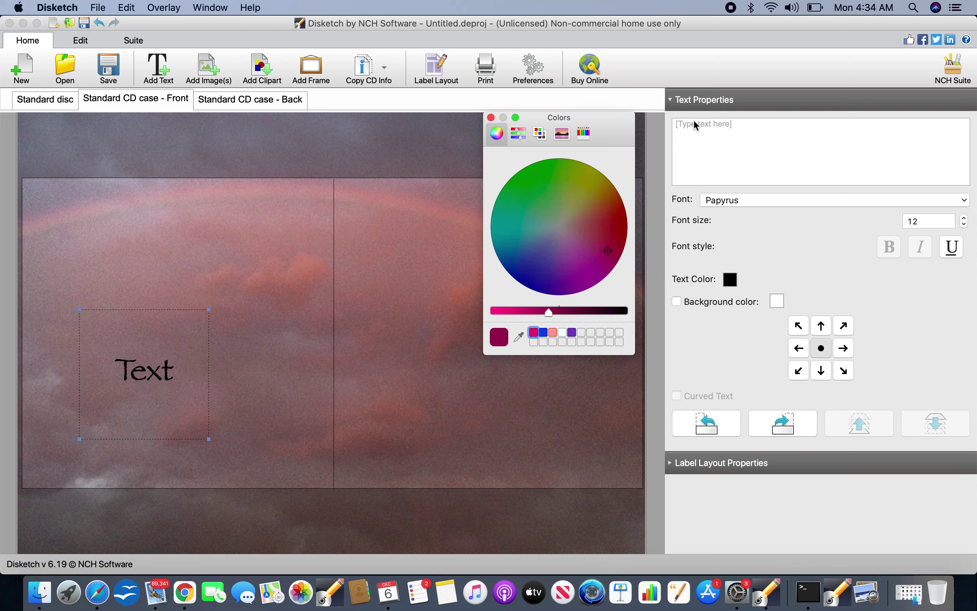
pyautogui.click(491, 118)
# Enter 'Meditations On Impressionism' at font size 7, widened to two lines and moved lower right
pyautogui.click(718, 123)
pyautogui.write('Medi')
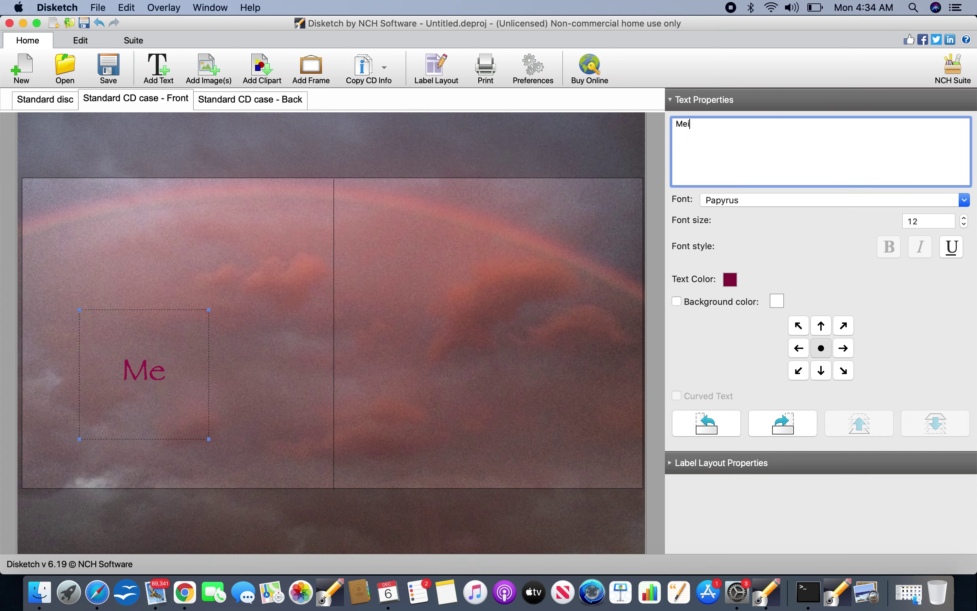
pyautogui.write('tations')
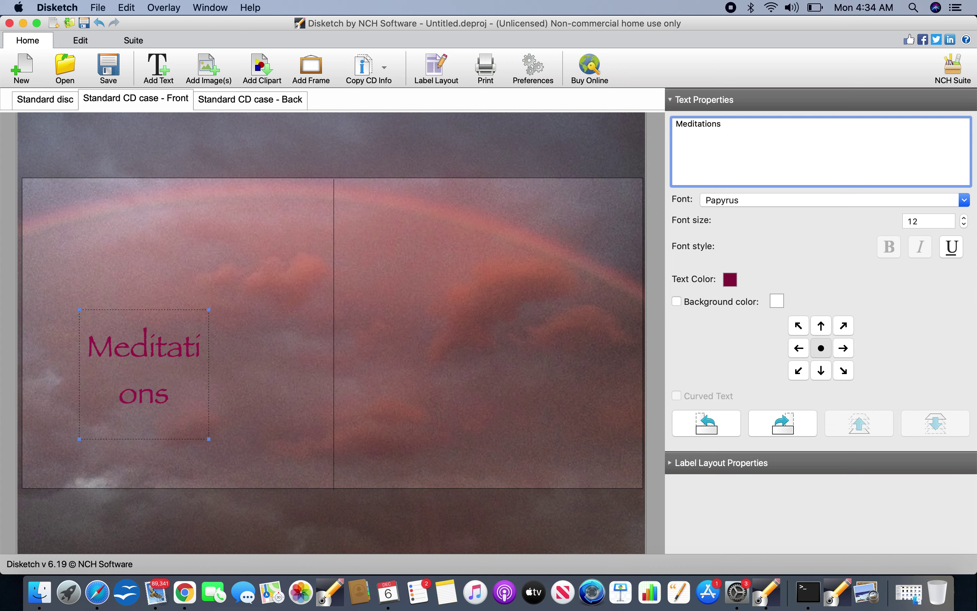
pyautogui.write(' On Impressi')
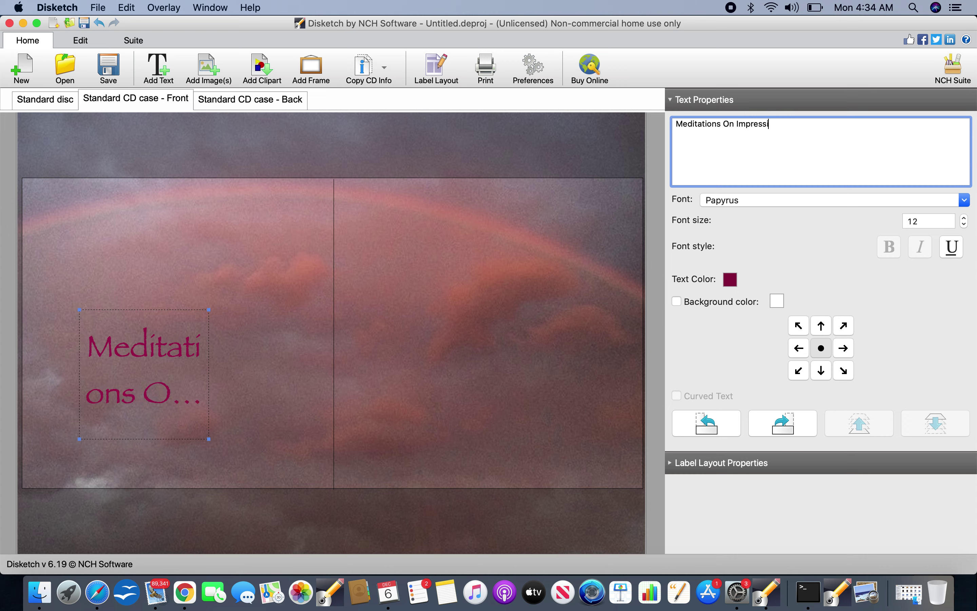
pyautogui.write('onism')
pyautogui.click(964, 225)
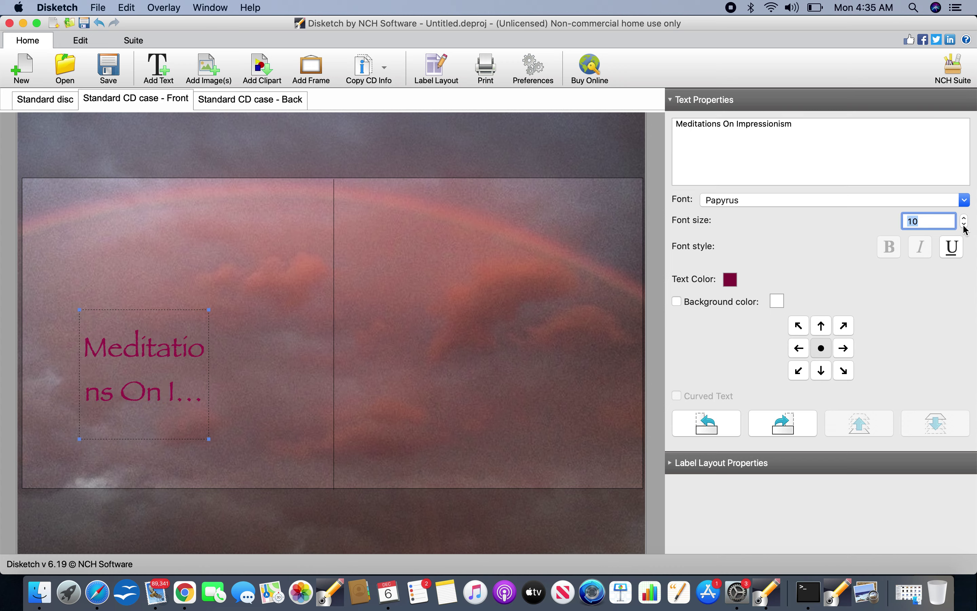
pyautogui.click(964, 225)
pyautogui.click(965, 225)
pyautogui.click(964, 225)
pyautogui.click(965, 225)
pyautogui.click(964, 225)
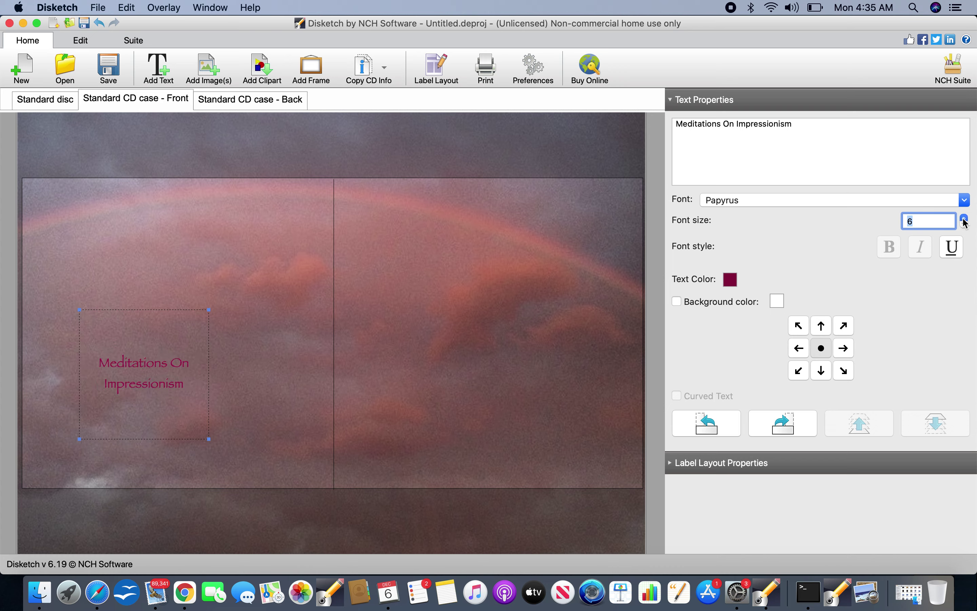
pyautogui.click(964, 219)
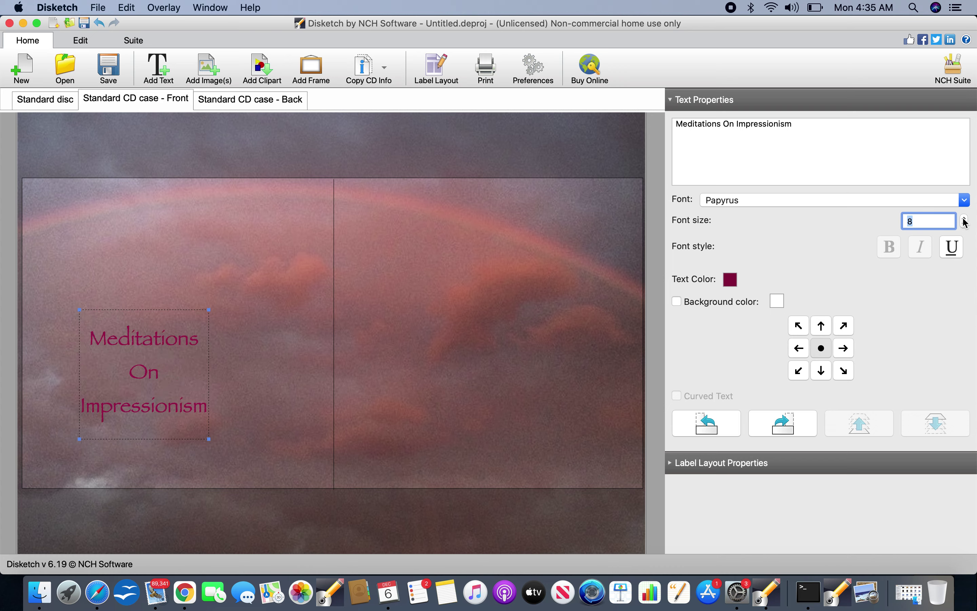
pyautogui.click(964, 225)
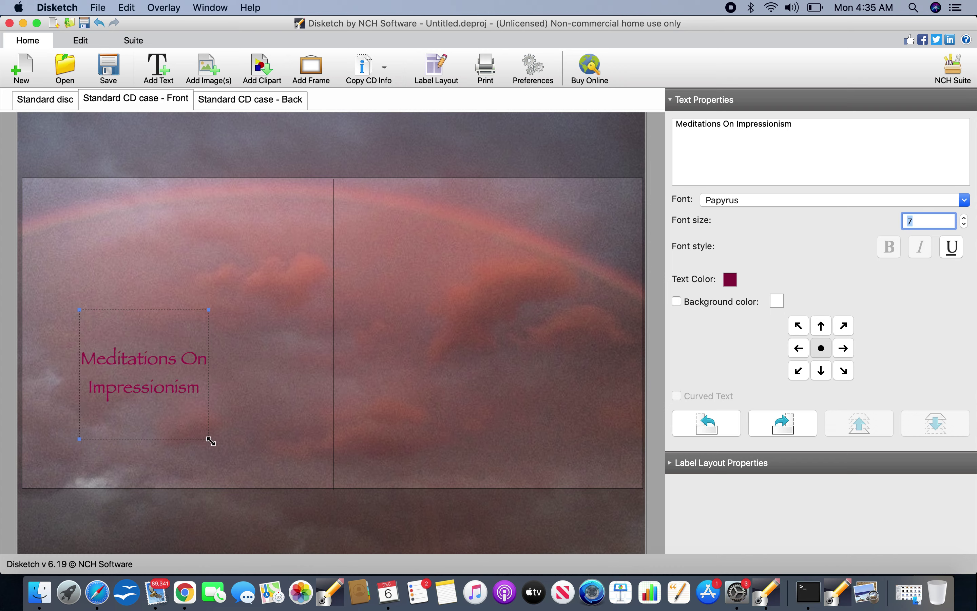
pyautogui.moveTo(209, 439); pyautogui.dragTo(296, 454)
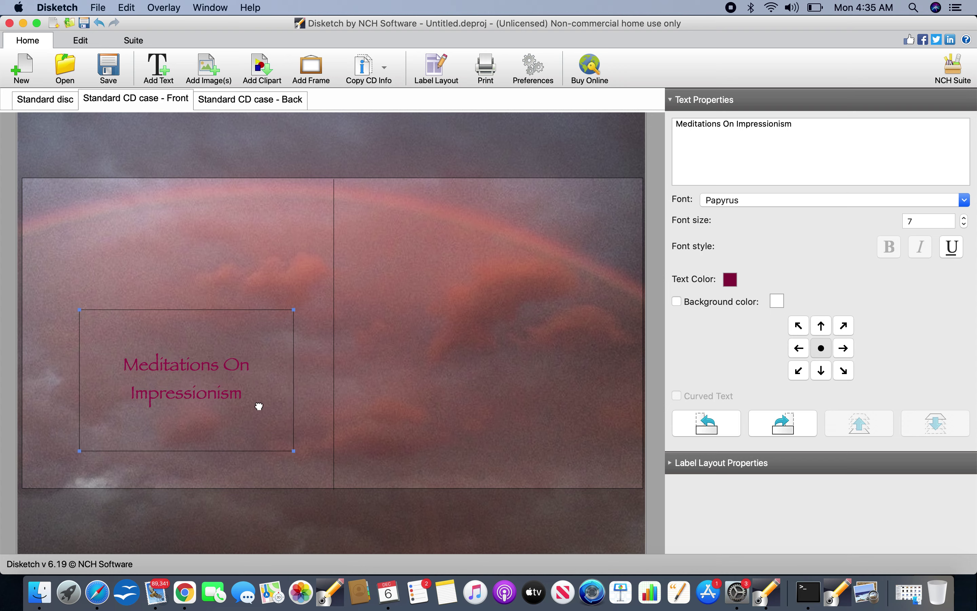
pyautogui.moveTo(260, 407); pyautogui.dragTo(281, 437)
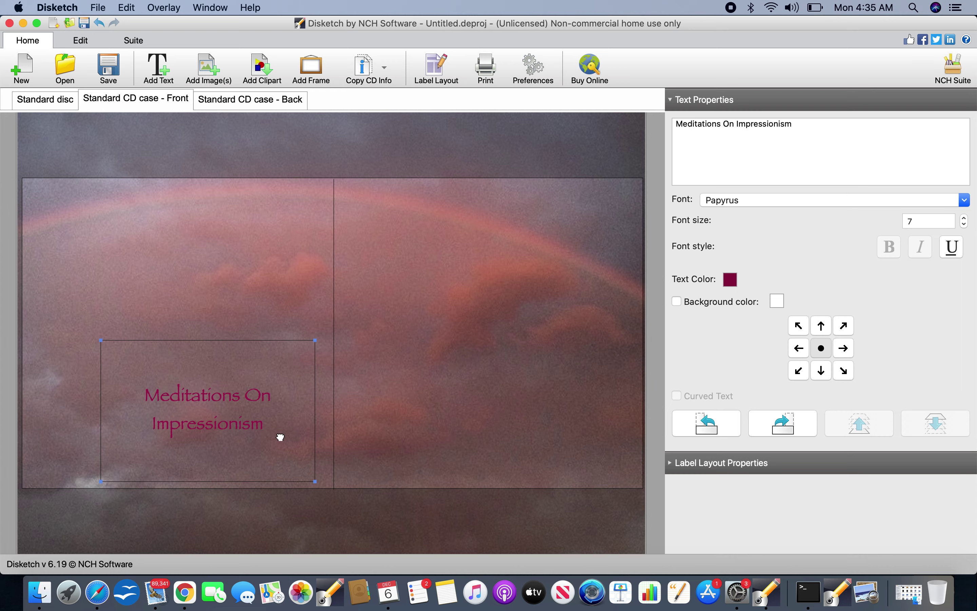
# Add a second text object at the front cover's upper left and enter the wording 'Coco'
pyautogui.click(158, 68)
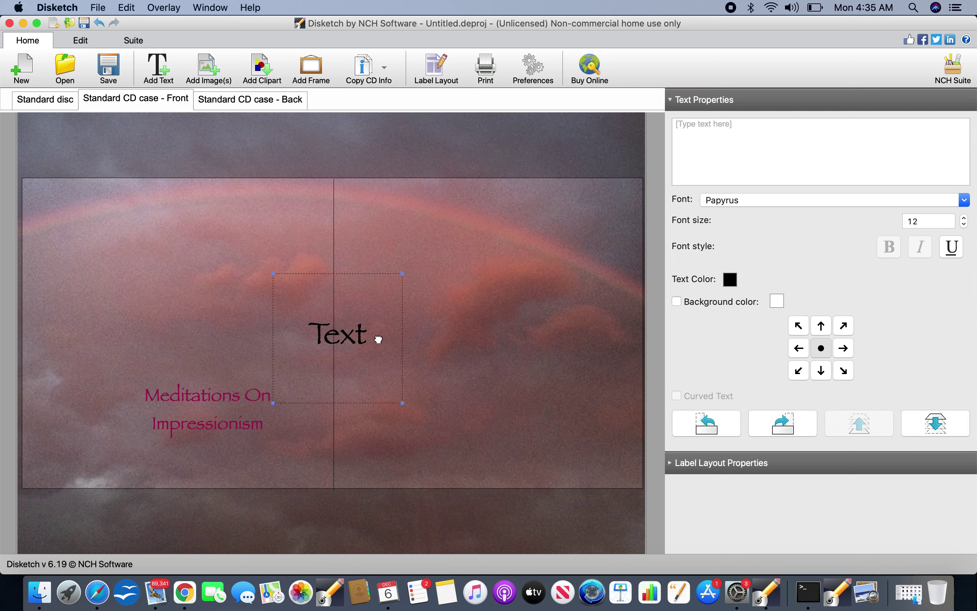
pyautogui.moveTo(378, 339); pyautogui.dragTo(155, 297)
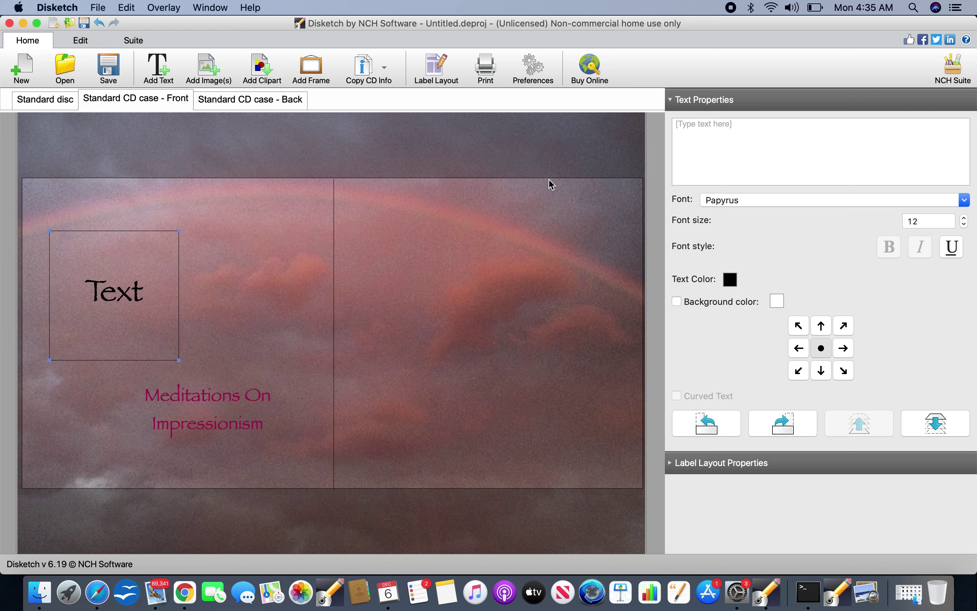
pyautogui.click(736, 130)
pyautogui.write('Coco')
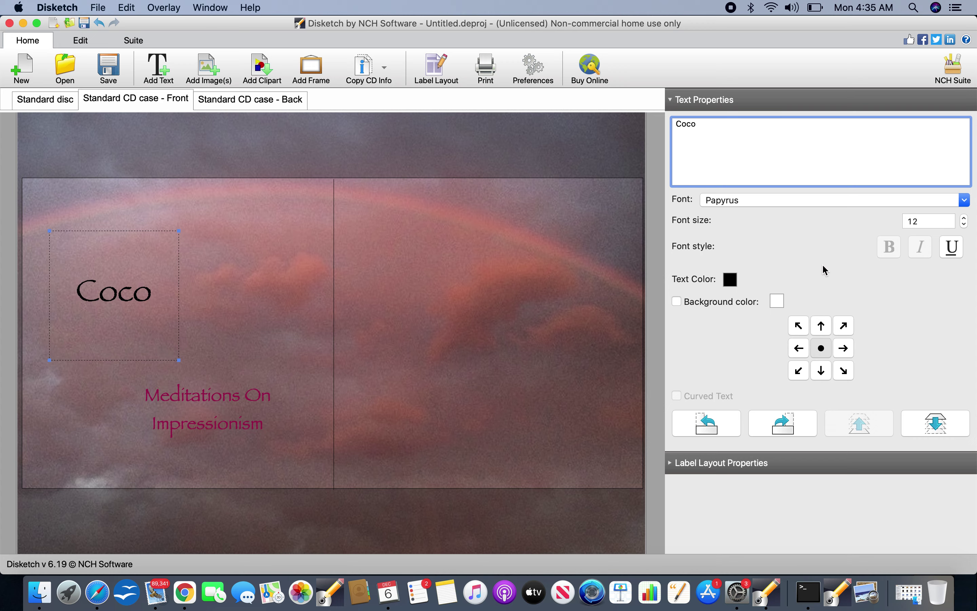
# Colour the Coco text teal using the colour picker
pyautogui.click(731, 279)
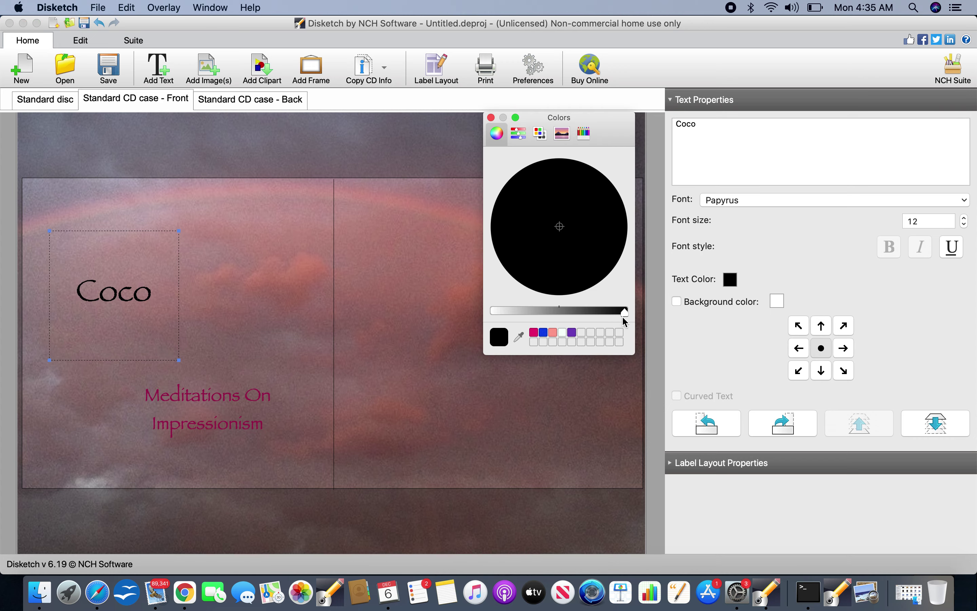
pyautogui.moveTo(624, 314); pyautogui.dragTo(493, 311)
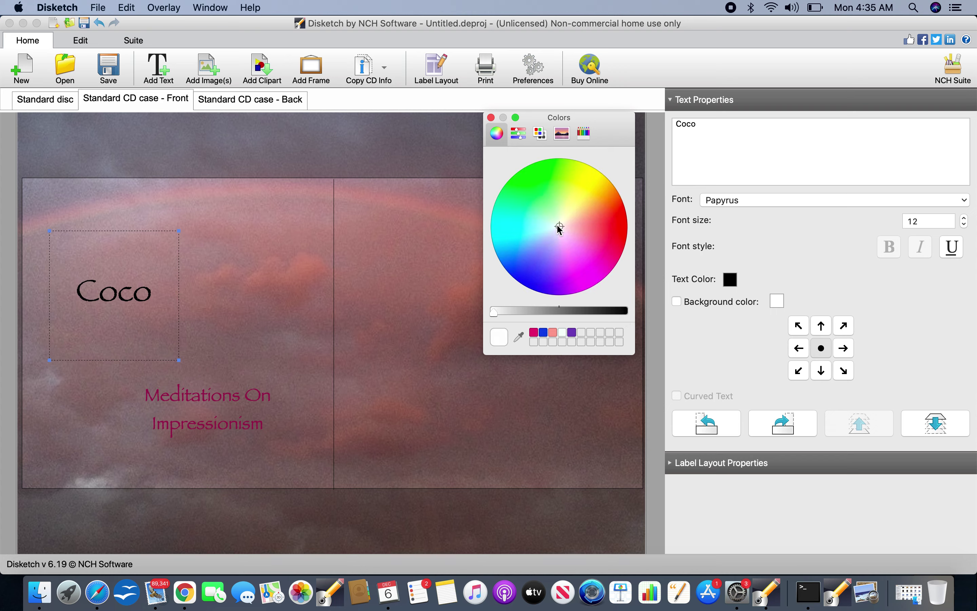
pyautogui.moveTo(559, 231); pyautogui.dragTo(514, 237)
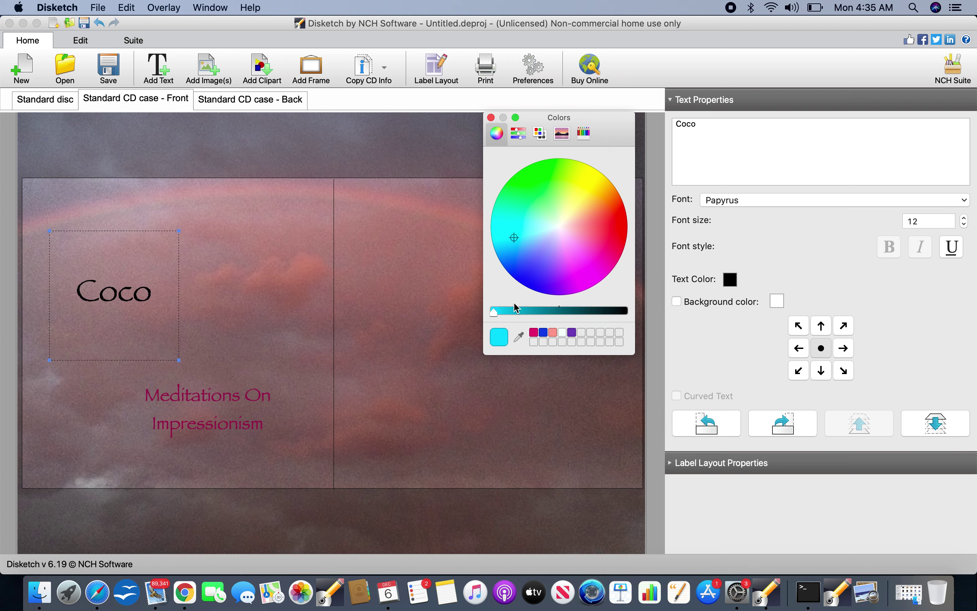
pyautogui.moveTo(525, 321); pyautogui.dragTo(557, 316)
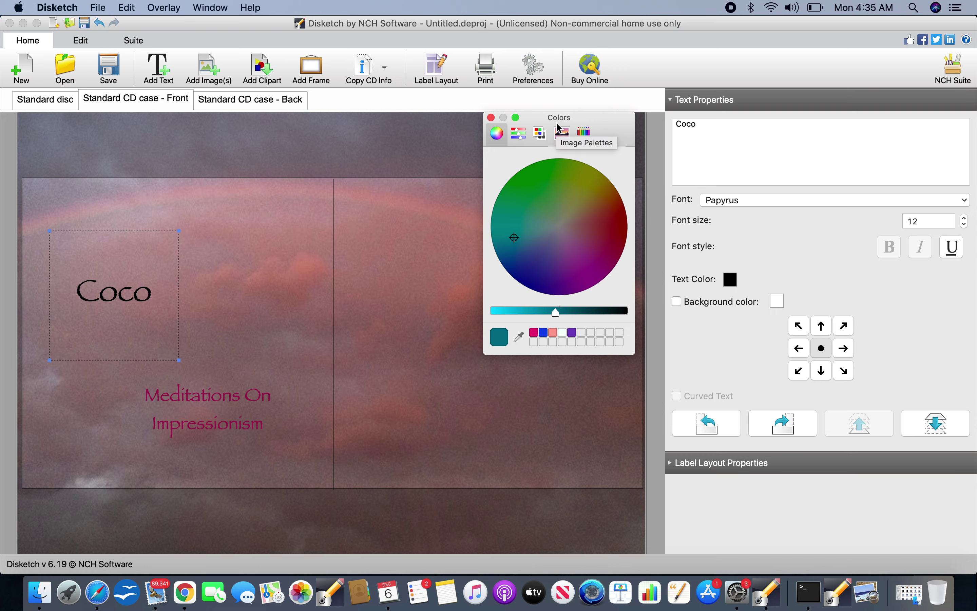
pyautogui.click(492, 117)
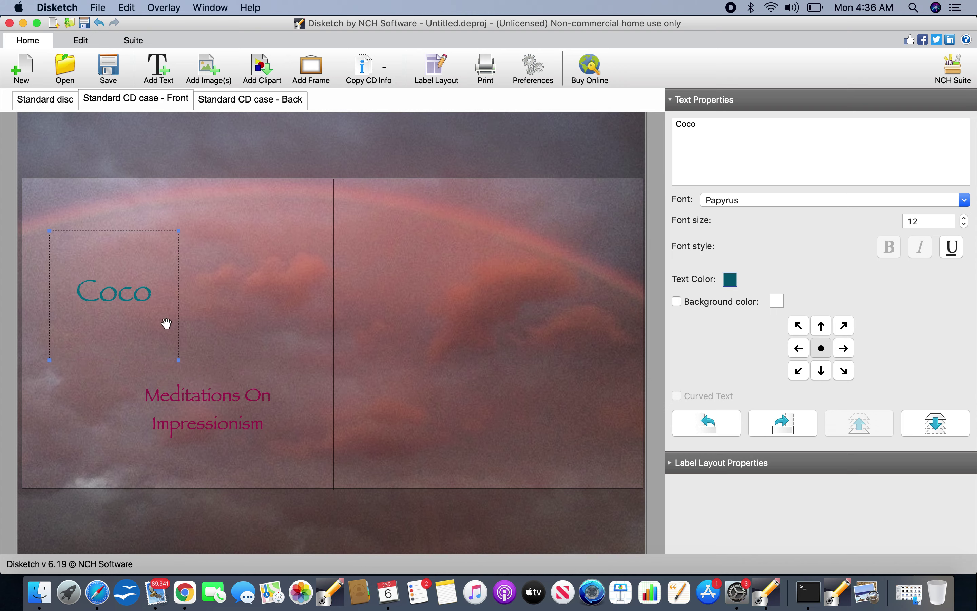
# Shorten the Coco box, shift it up and left, and lower its font size to 9
pyautogui.moveTo(179, 359); pyautogui.dragTo(178, 296)
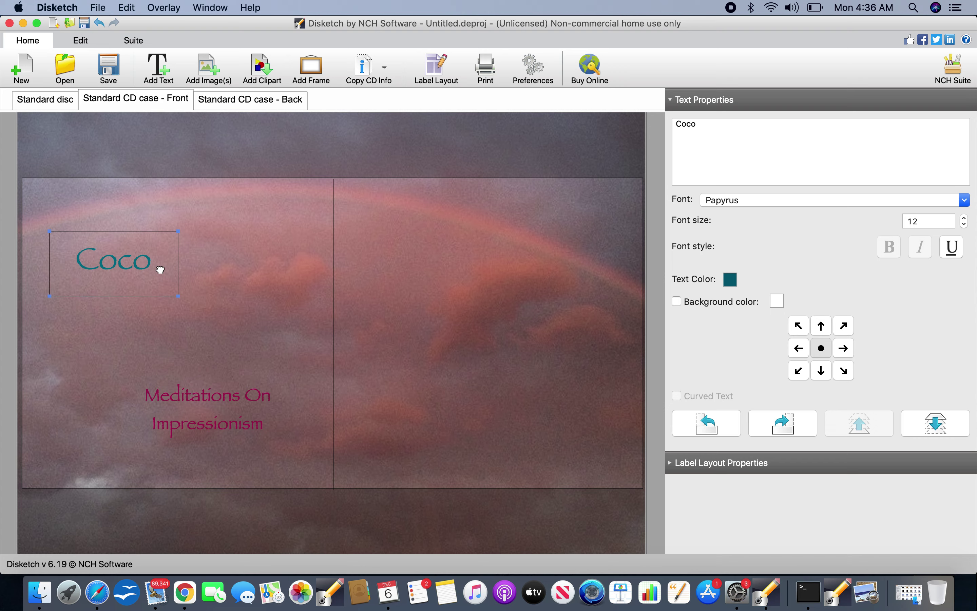
pyautogui.moveTo(159, 270)
pyautogui.mouseDown()
pyautogui.moveTo(133, 261)
pyautogui.moveTo(149, 263)
pyautogui.mouseUp()
pyautogui.click(964, 224)
pyautogui.click(964, 225)
pyautogui.click(964, 224)
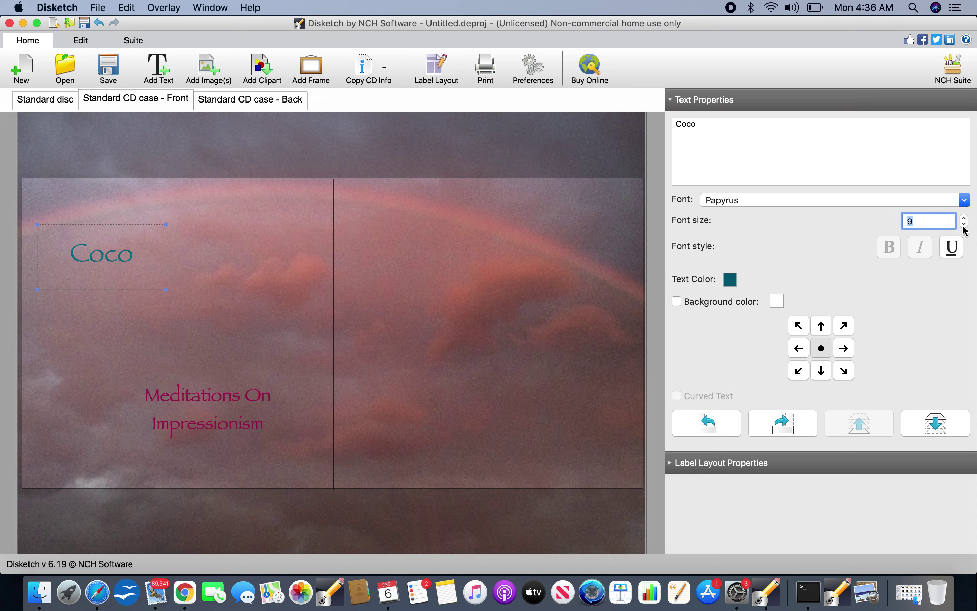
# Toggle underline on and back off, then resize the Coco box and move it toward the left edge
pyautogui.click(954, 254)
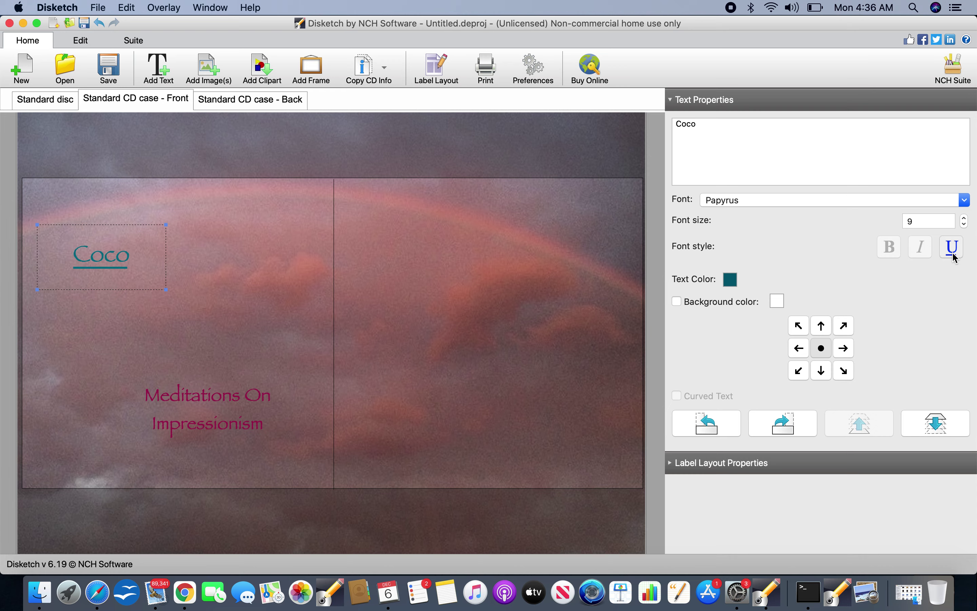
pyautogui.click(953, 254)
pyautogui.moveTo(166, 225); pyautogui.dragTo(295, 459)
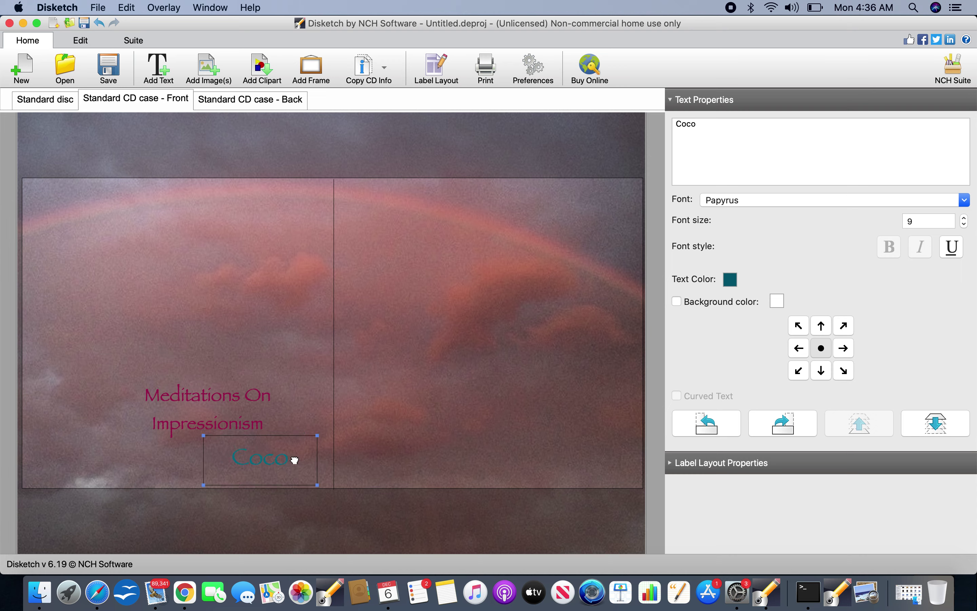
pyautogui.moveTo(295, 460); pyautogui.dragTo(123, 259)
# Recolour the 'Meditations On Impressionism' title from maroon to deep purple
pyautogui.click(253, 406)
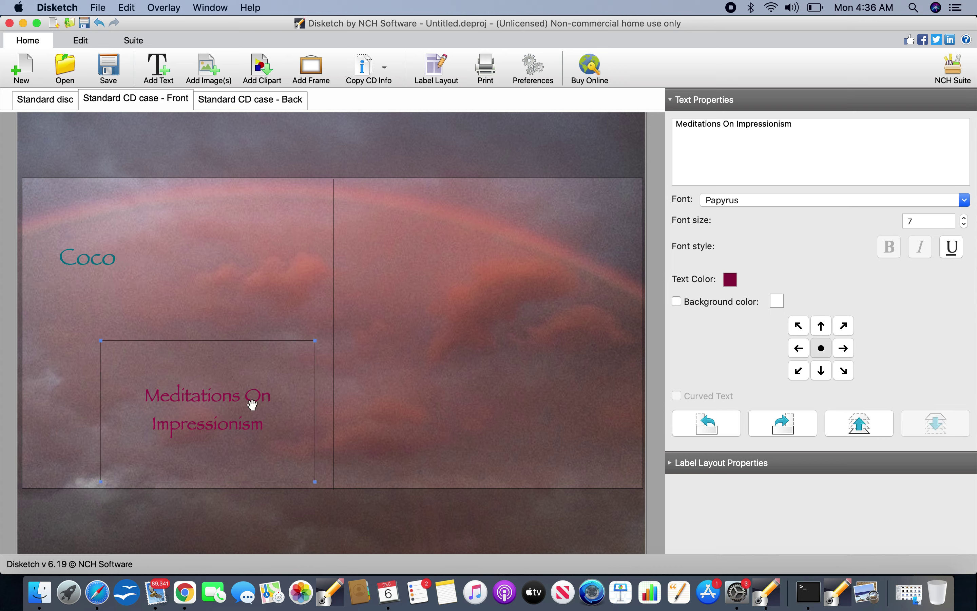
pyautogui.click(733, 280)
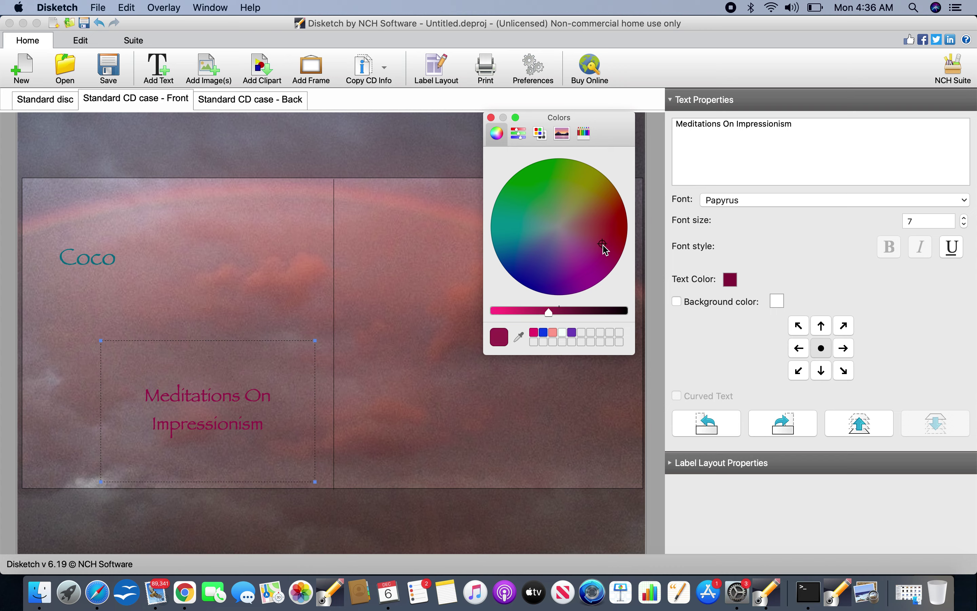
pyautogui.moveTo(602, 243); pyautogui.dragTo(552, 271)
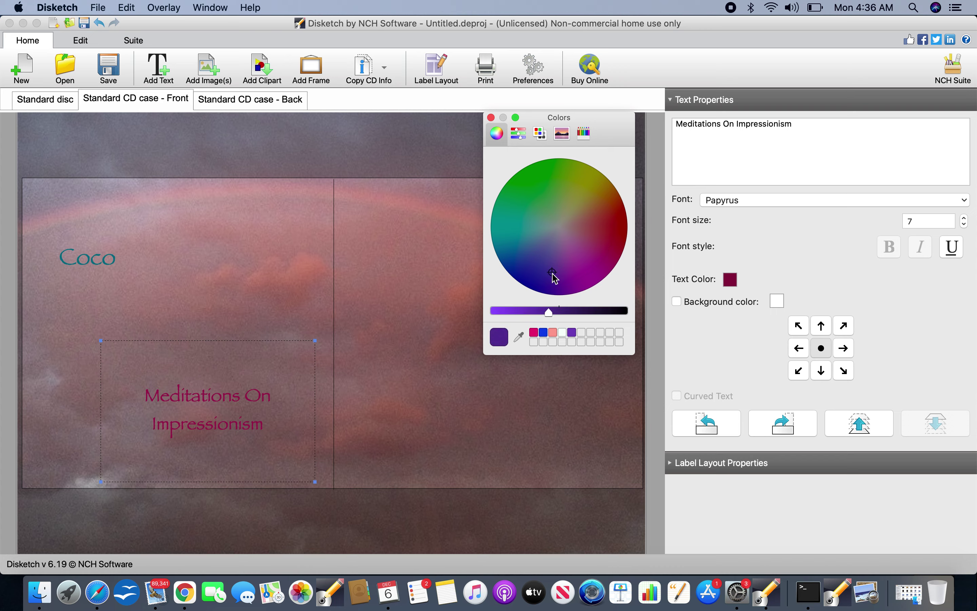
pyautogui.click(490, 118)
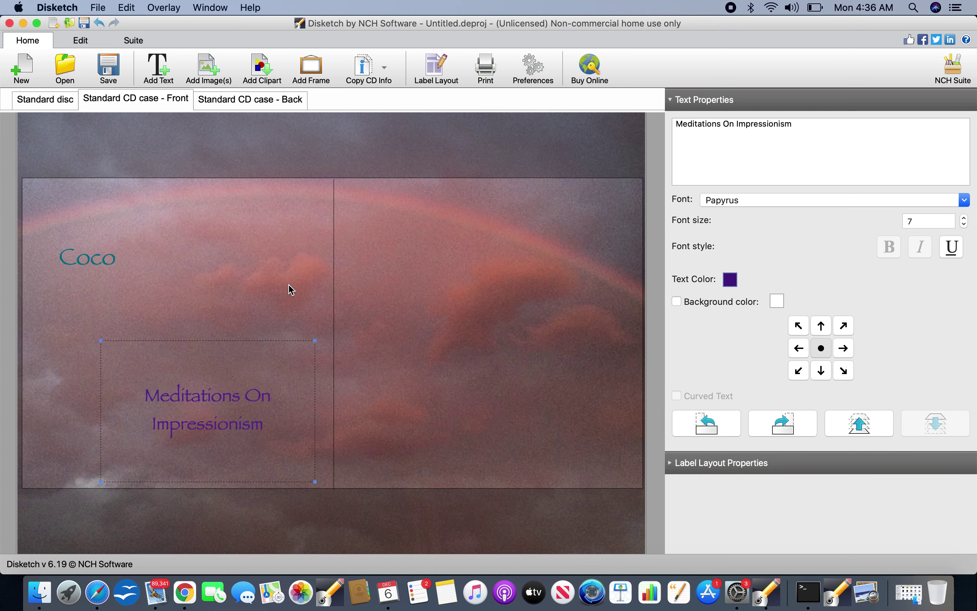
pyautogui.click(290, 304)
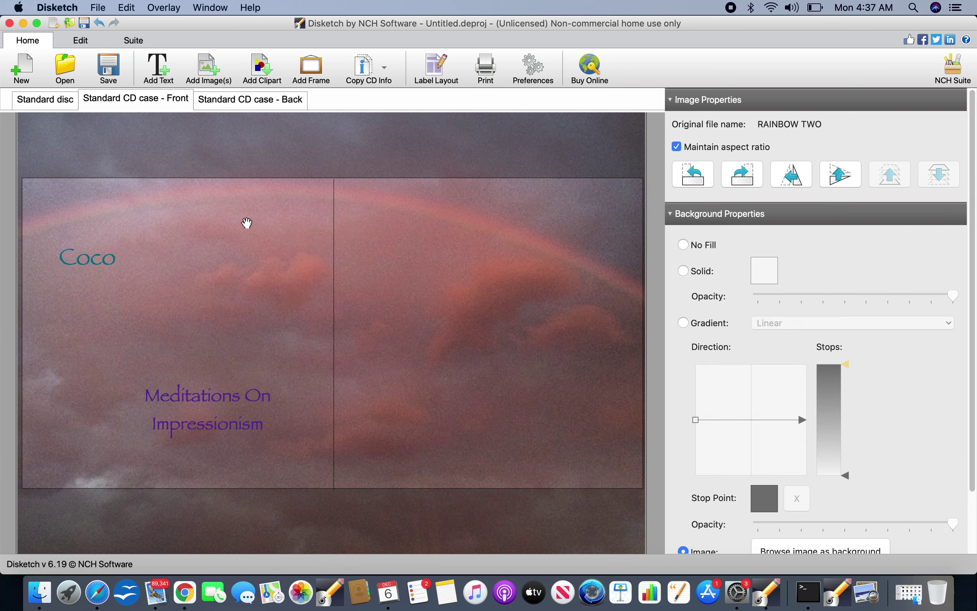
# Move from the disc and case-front layouts to the blank Standard CD case - Back
pyautogui.click(62, 107)
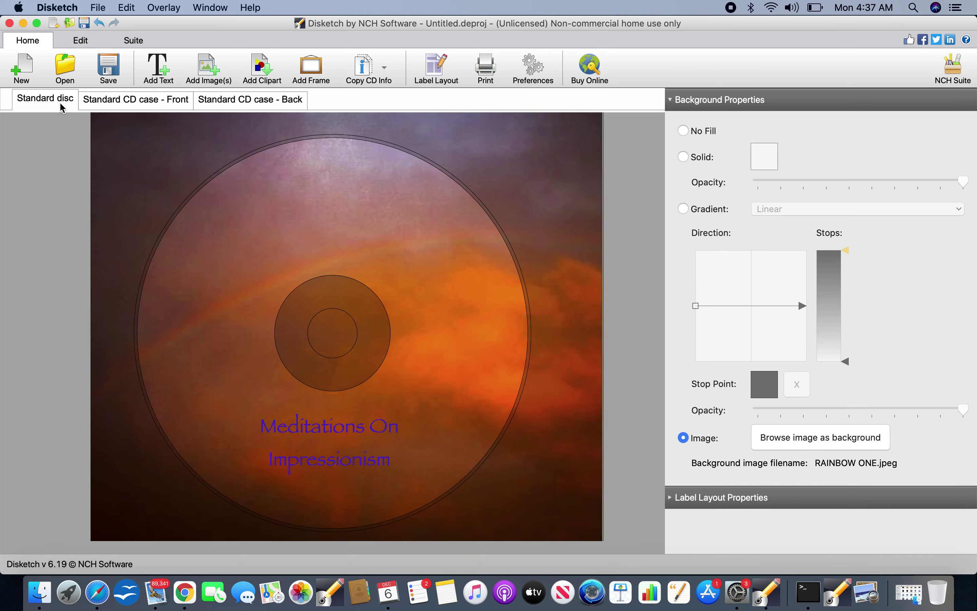
pyautogui.click(114, 107)
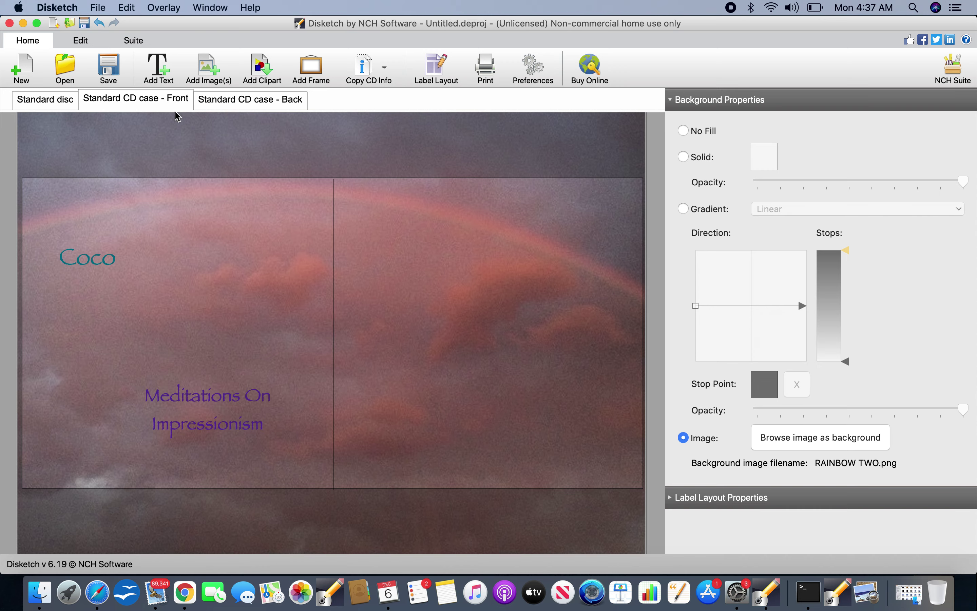
pyautogui.click(249, 102)
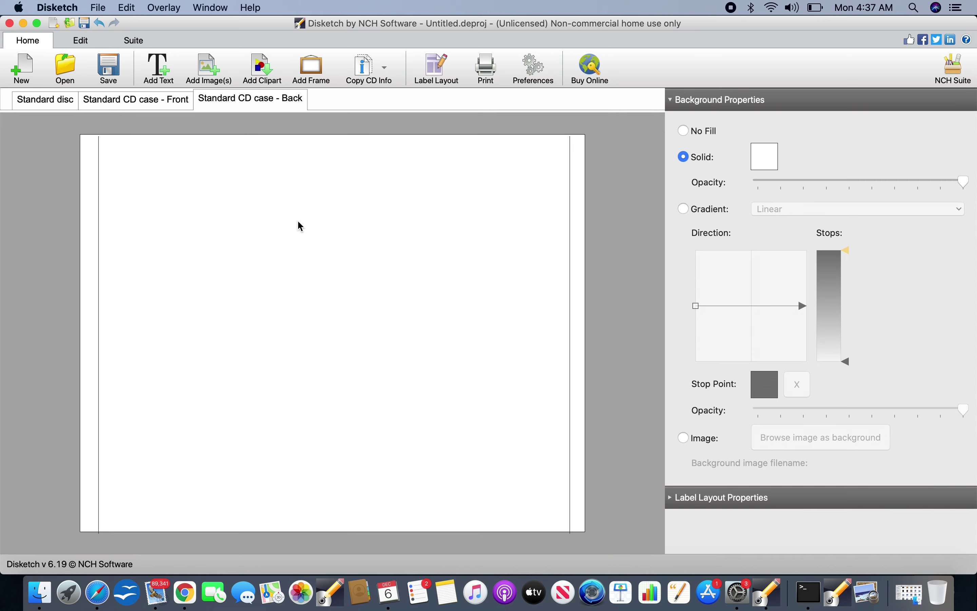
# Set the case back's background to the RAINBOW ONE image from myphotos
pyautogui.click(684, 437)
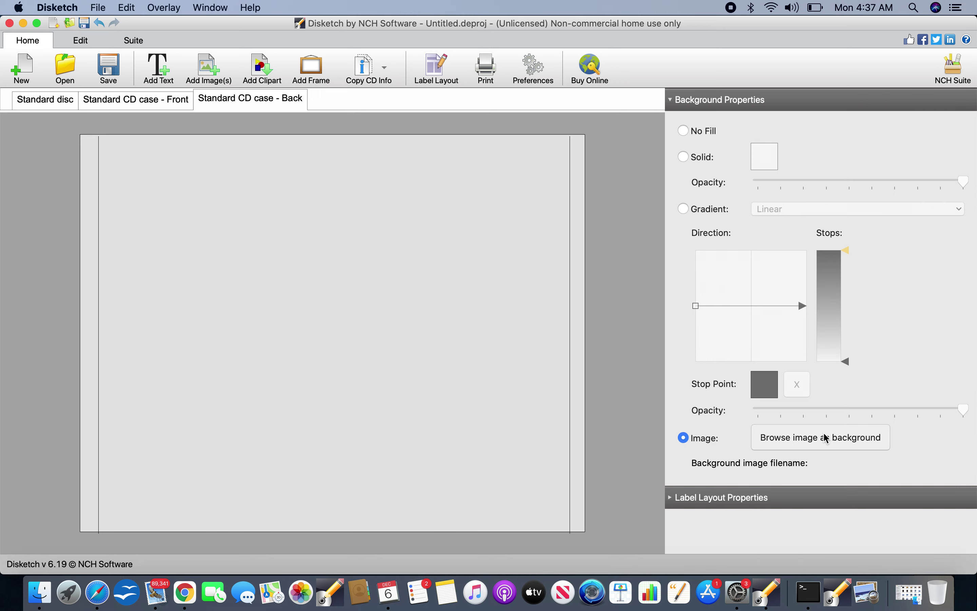
pyautogui.click(826, 442)
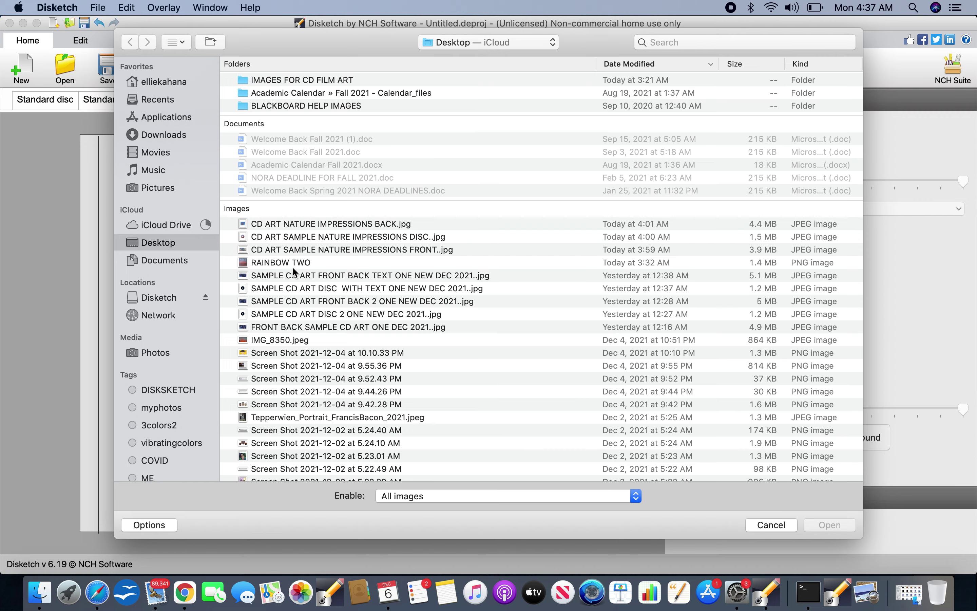
pyautogui.click(187, 412)
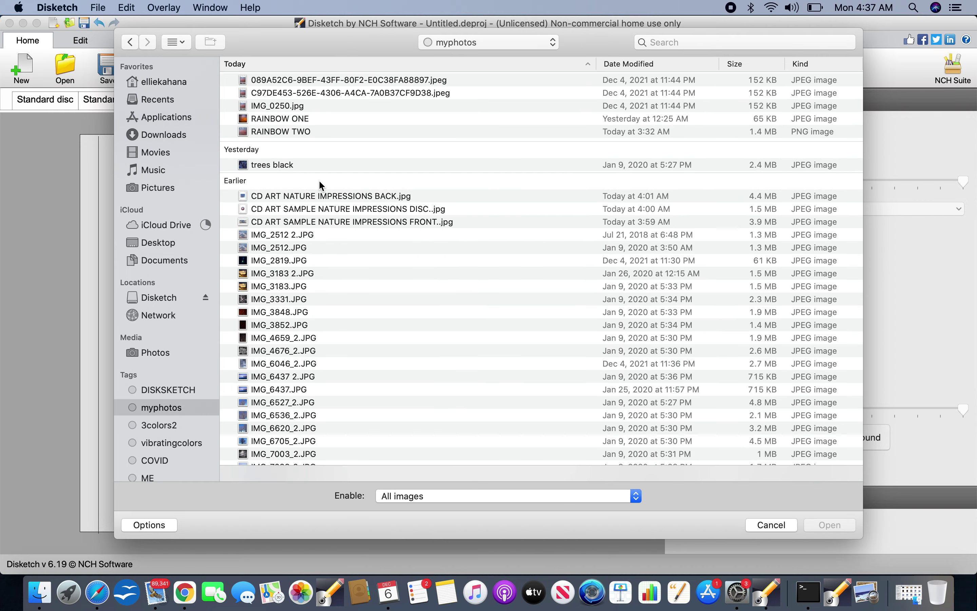
pyautogui.click(306, 120)
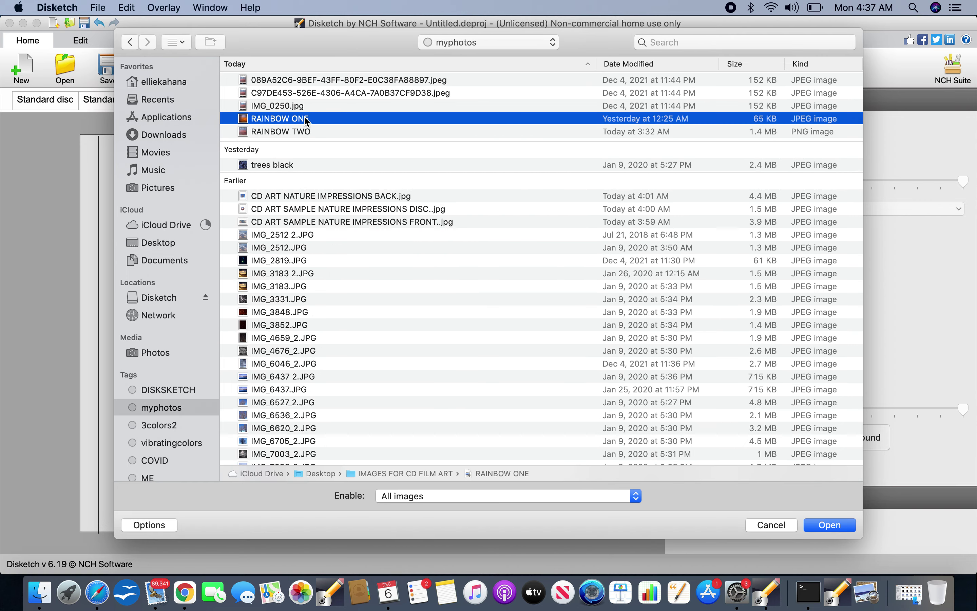
pyautogui.click(829, 525)
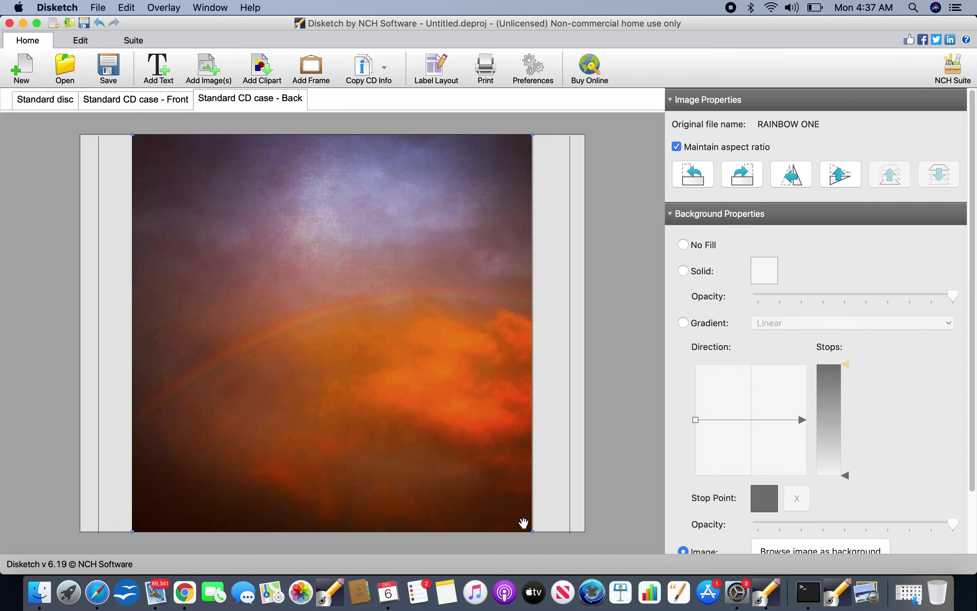
# Enlarge and reposition the rainbow image so it covers the whole back panel
pyautogui.moveTo(531, 527); pyautogui.dragTo(578, 506)
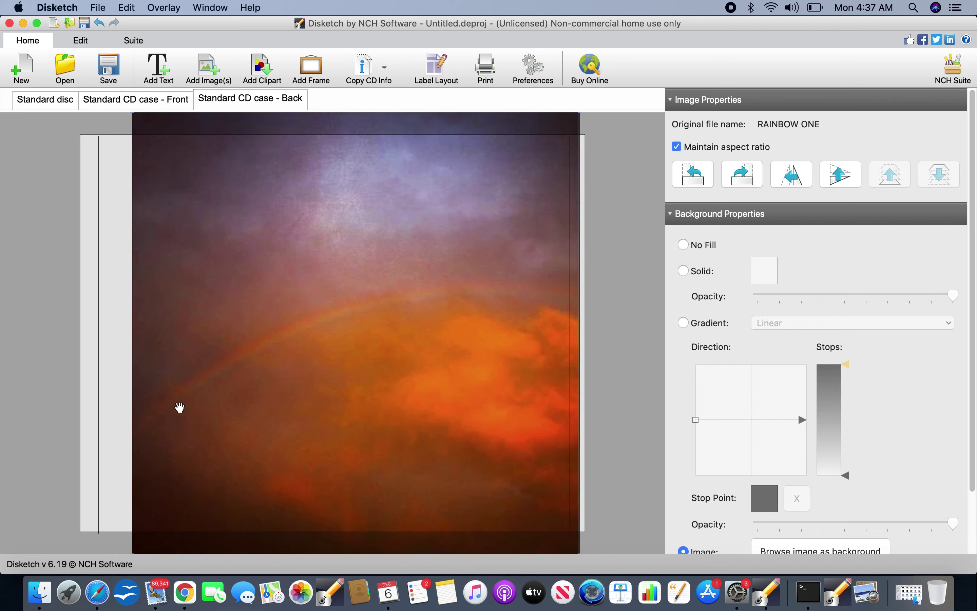
pyautogui.moveTo(195, 381); pyautogui.dragTo(131, 317)
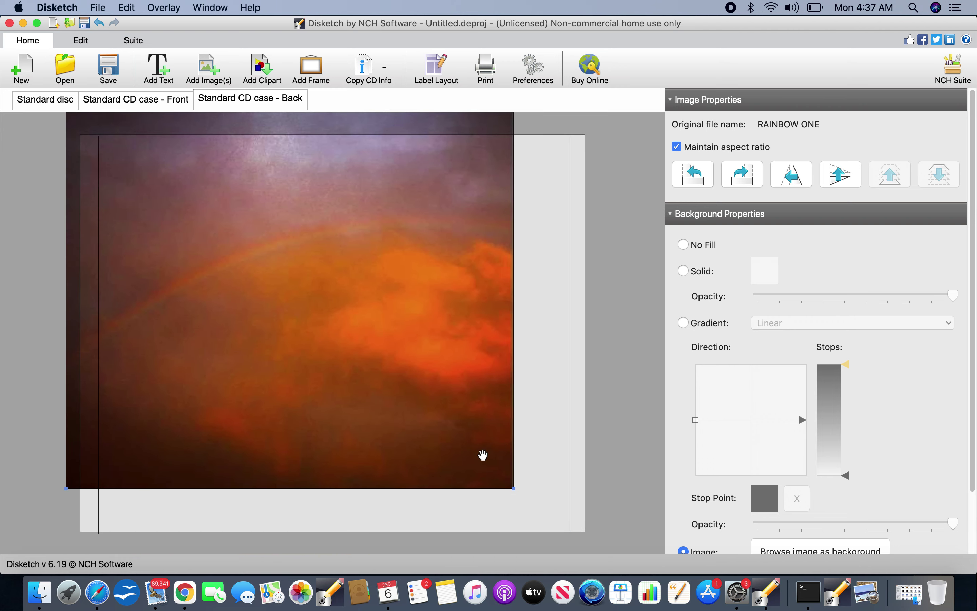
pyautogui.moveTo(513, 488); pyautogui.dragTo(575, 448)
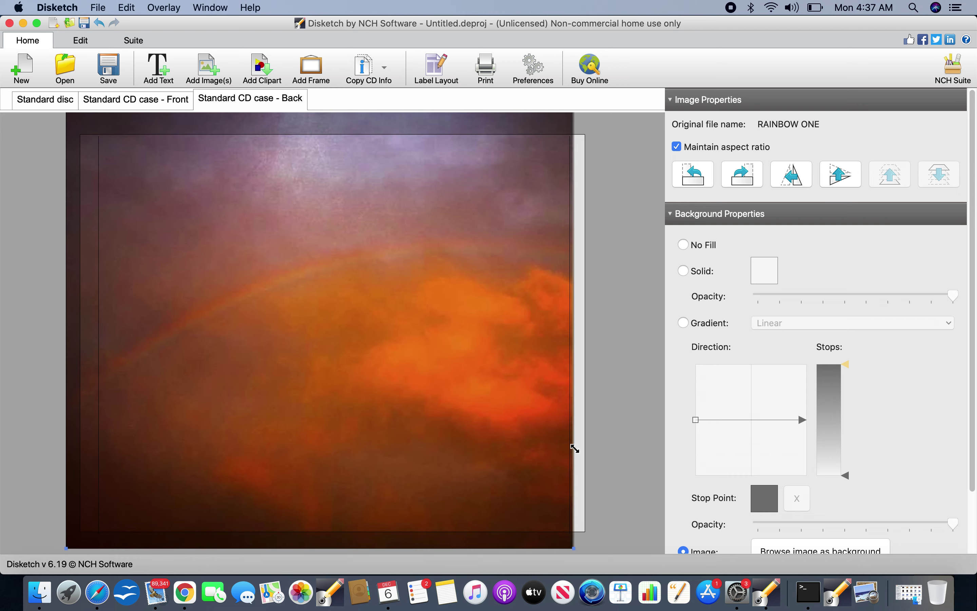
pyautogui.moveTo(498, 428); pyautogui.dragTo(510, 448)
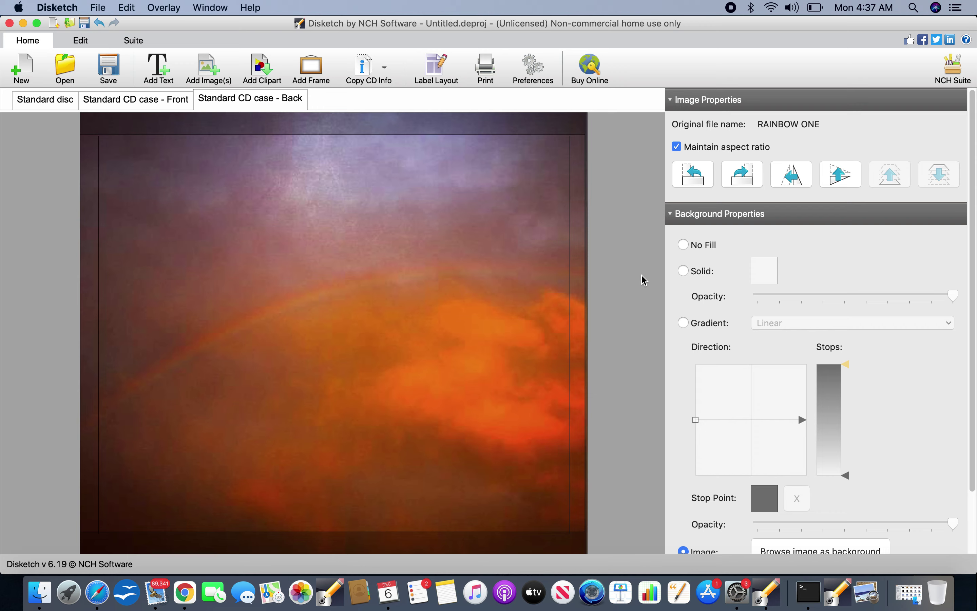
# Add a text box low on the case back and colour it purple
pyautogui.click(159, 68)
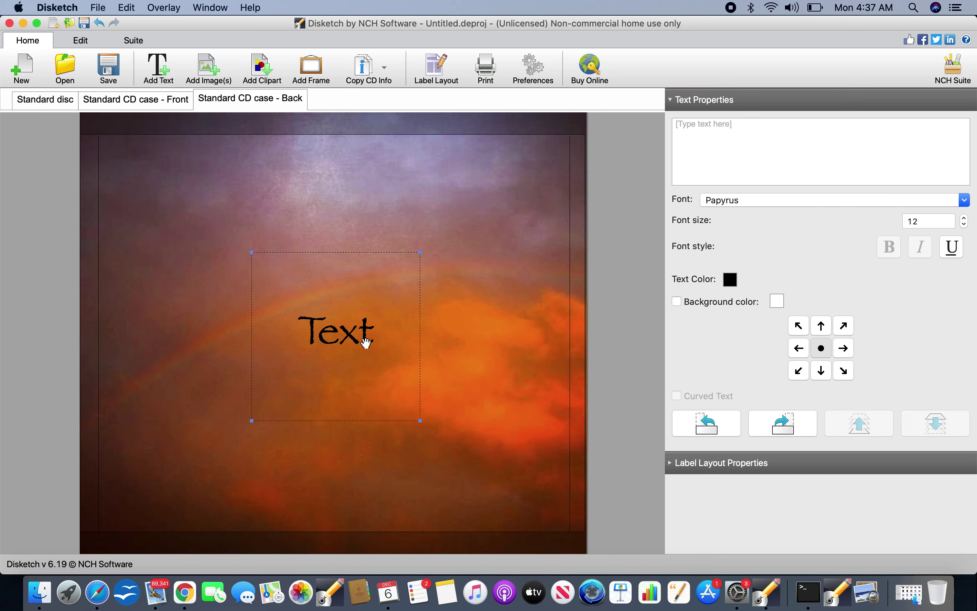
pyautogui.moveTo(366, 344); pyautogui.dragTo(378, 446)
pyautogui.click(730, 280)
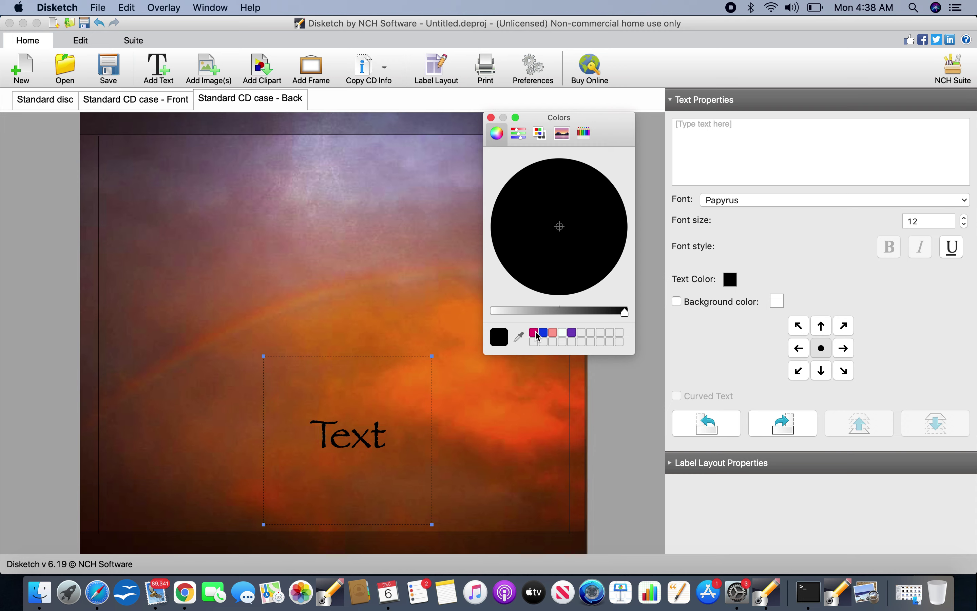
pyautogui.click(573, 334)
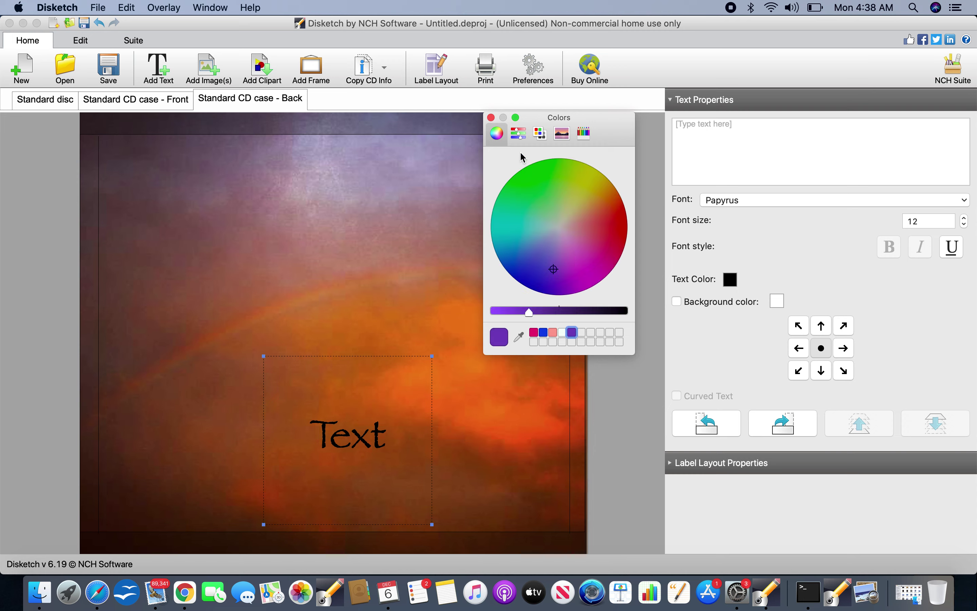
pyautogui.click(491, 118)
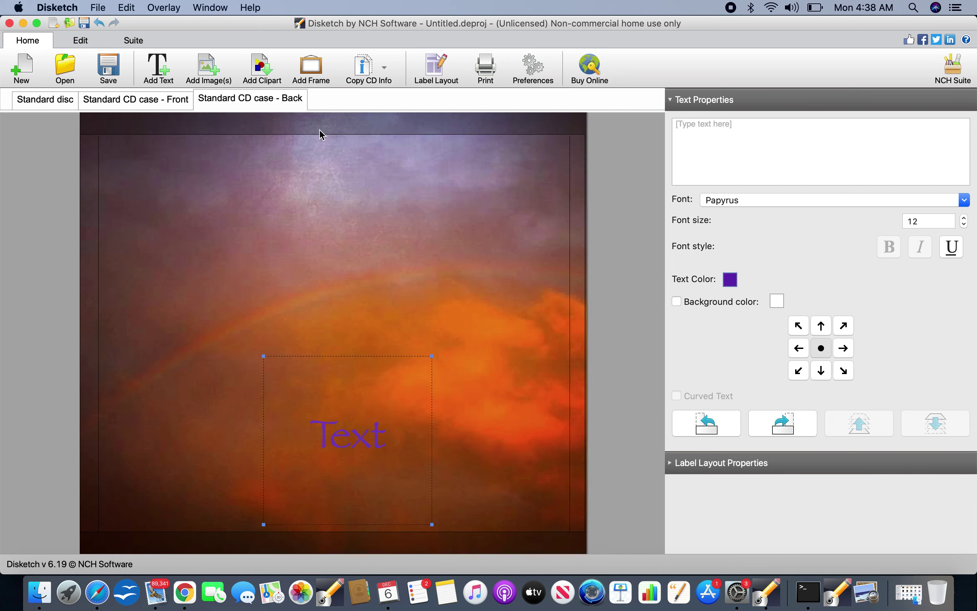
# Return to the case back and darken the Text label's purple to deep indigo
pyautogui.click(55, 102)
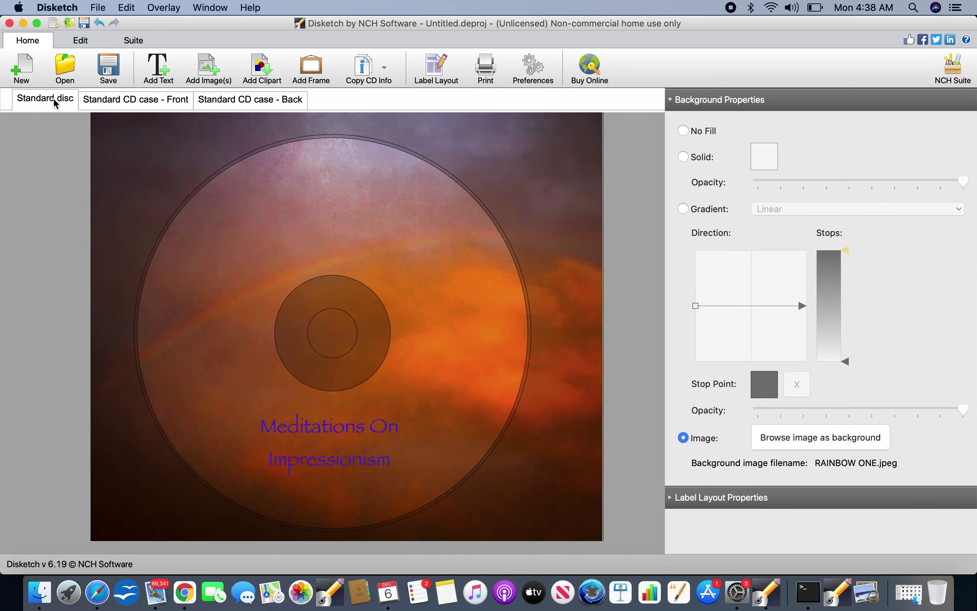
pyautogui.click(226, 101)
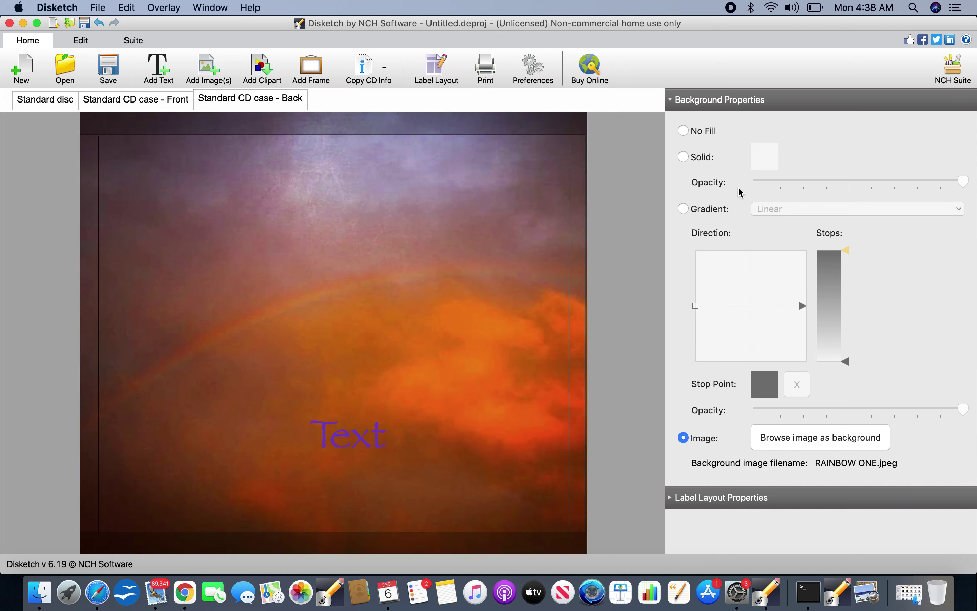
pyautogui.click(365, 429)
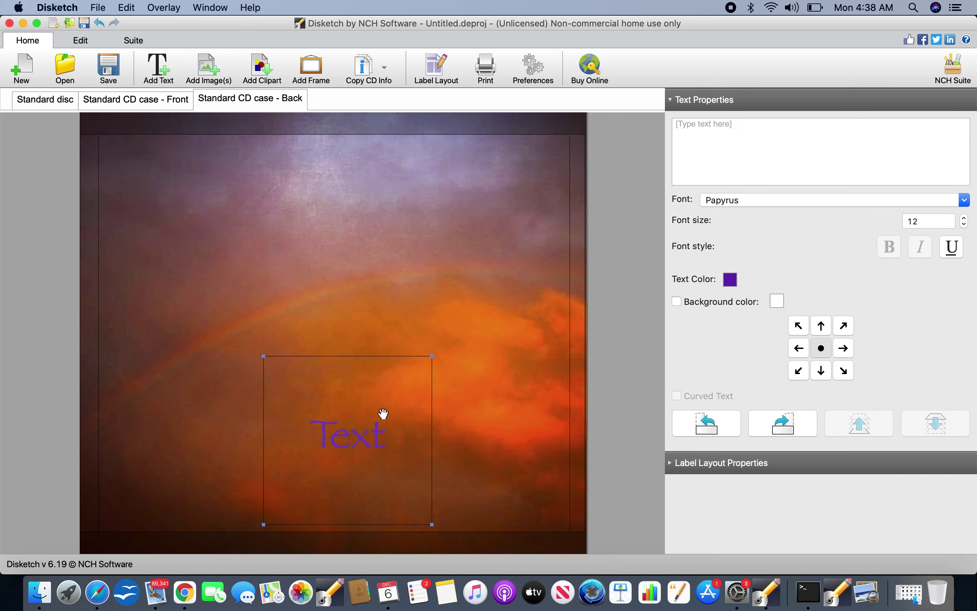
pyautogui.click(730, 280)
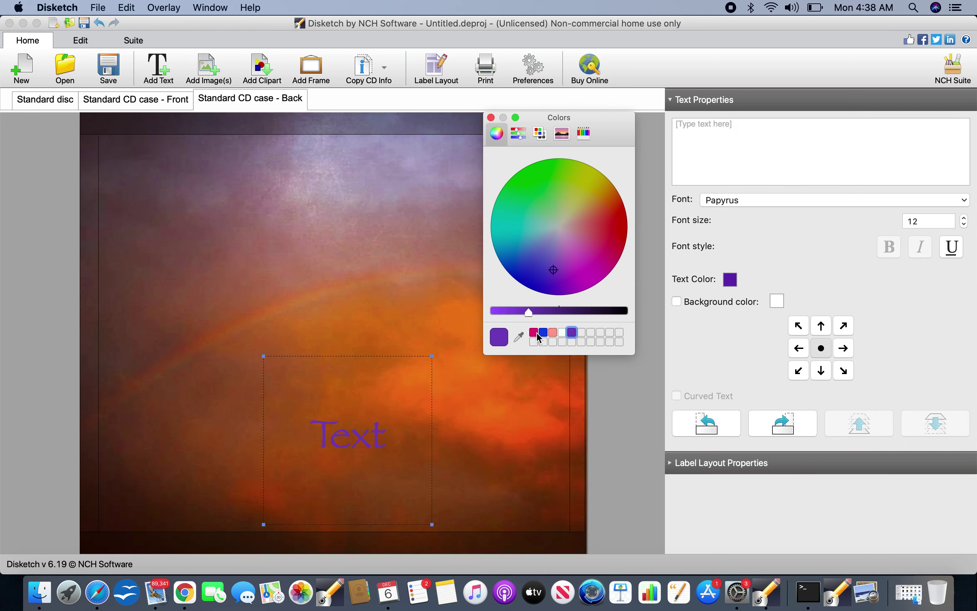
pyautogui.moveTo(531, 314); pyautogui.dragTo(566, 312)
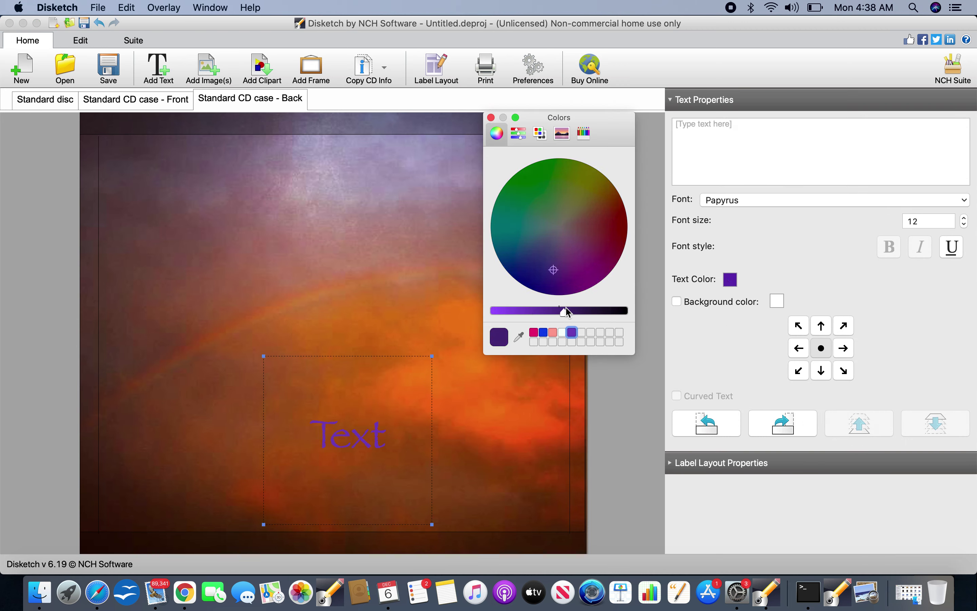
pyautogui.click(491, 117)
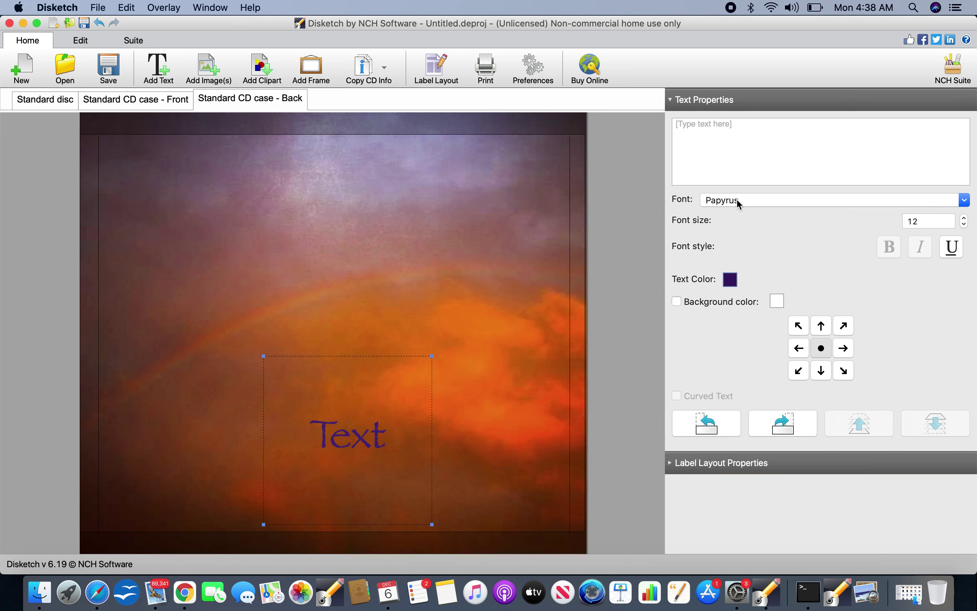
pyautogui.click(740, 130)
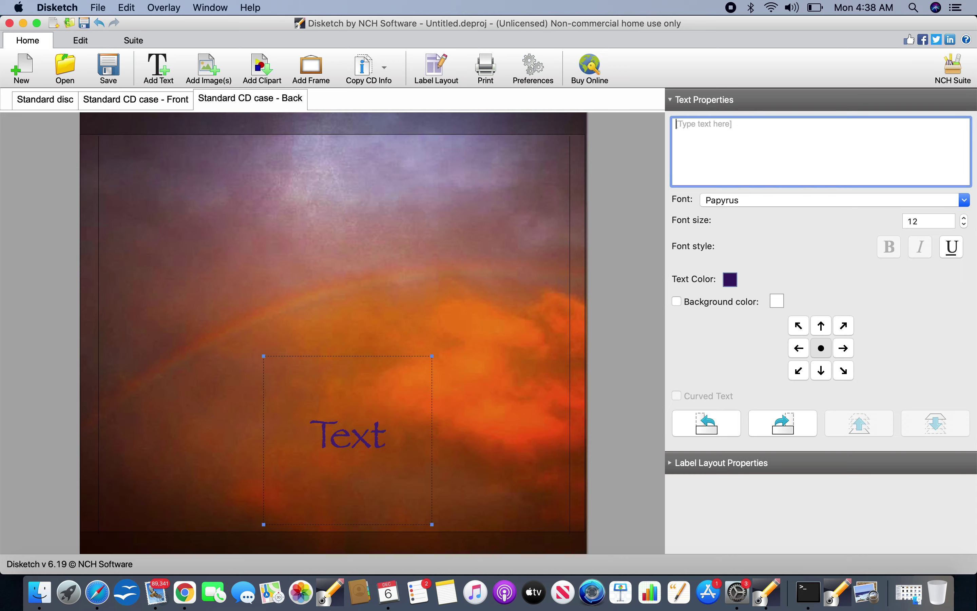
# Type 'Lyrical' and 'Cloud Flows' on two lines, deleting the false third-line starts
pyautogui.write('Lyrical')
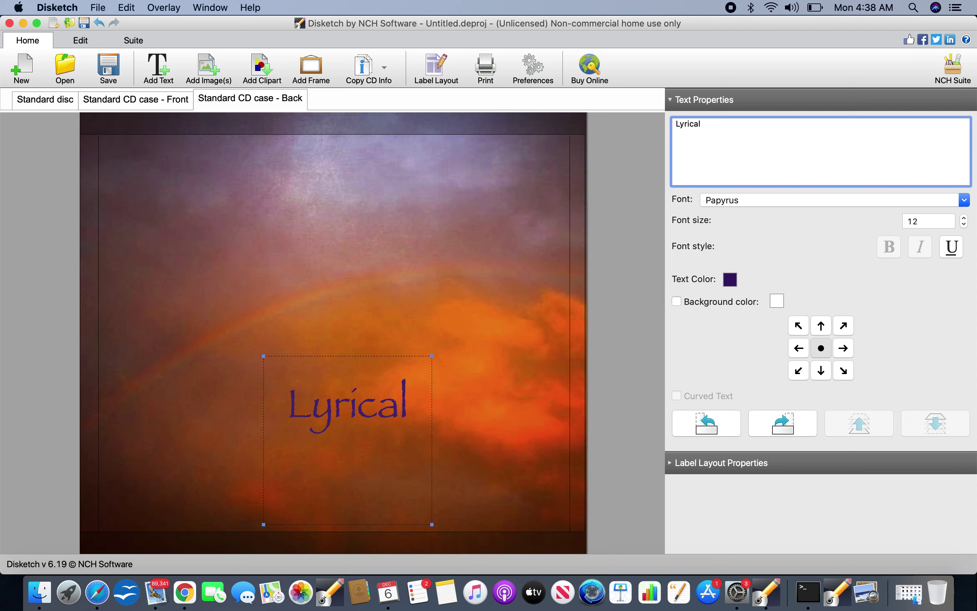
pyautogui.press('Return')
pyautogui.write('Cloud Flows')
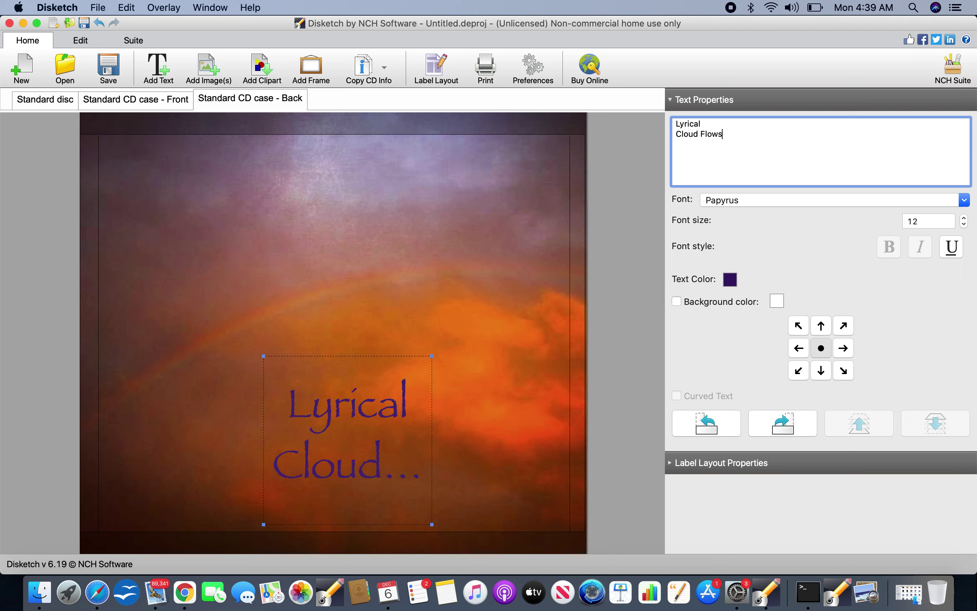
pyautogui.press('Return')
pyautogui.write('Media')
pyautogui.press('BackSpace')
pyautogui.press('BackSpace')
pyautogui.press('BackSpace')
pyautogui.press('BackSpace')
pyautogui.press('BackSpace')
pyautogui.write('Na')
pyautogui.press('BackSpace')
pyautogui.press('BackSpace')
# Reduce the back-cover text's font size to 6
pyautogui.click(964, 225)
pyautogui.click(964, 225)
pyautogui.click(965, 225)
pyautogui.click(964, 225)
pyautogui.click(964, 225)
pyautogui.click(964, 224)
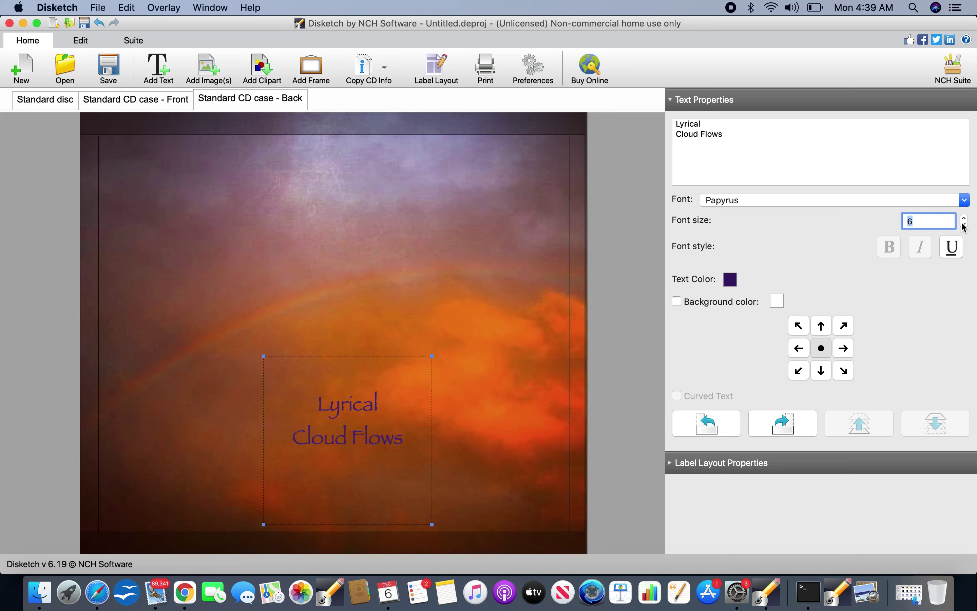
# Add the lines 'Flowers' and 'Kitteh Meditation' below Cloud Flows
pyautogui.click(732, 138)
pyautogui.press('Return')
pyautogui.write('Flowers')
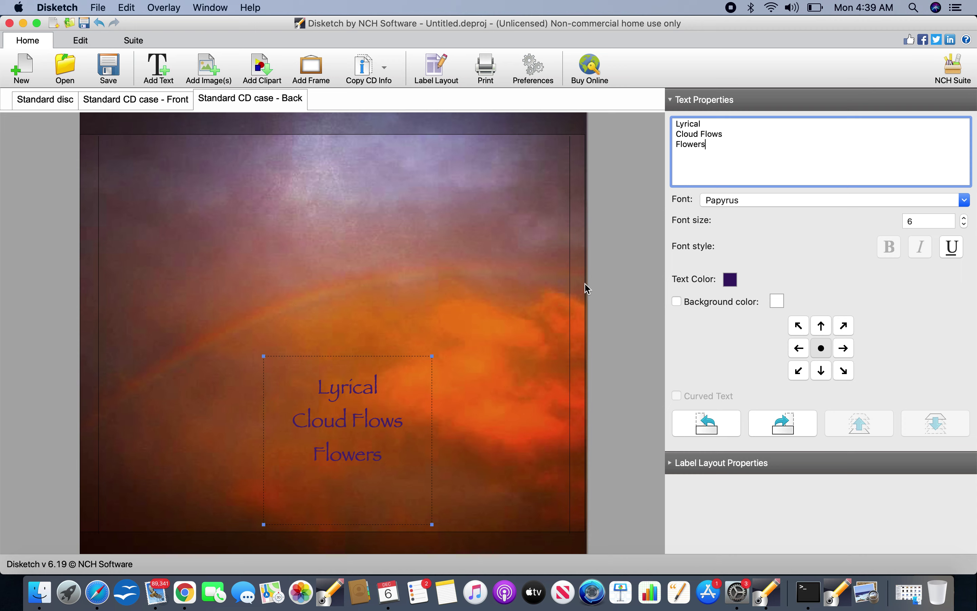
pyautogui.press('Return')
pyautogui.write('Kitt')
pyautogui.write('ey')
pyautogui.press('BackSpace')
pyautogui.press('BackSpace')
pyautogui.write('eh')
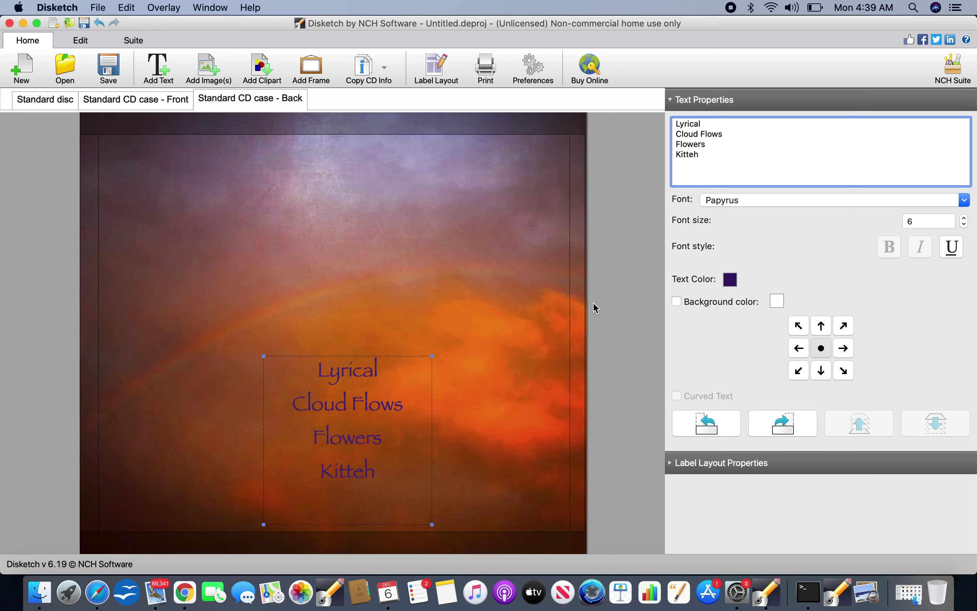
pyautogui.write(' Meditation')
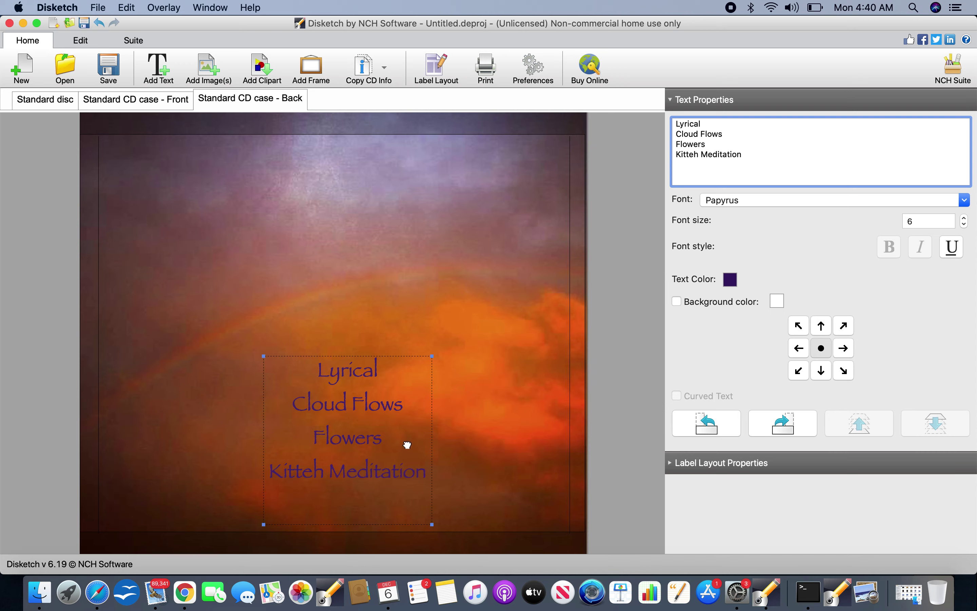
# Position the text block in the lower middle of the back cover
pyautogui.moveTo(406, 443); pyautogui.dragTo(515, 233)
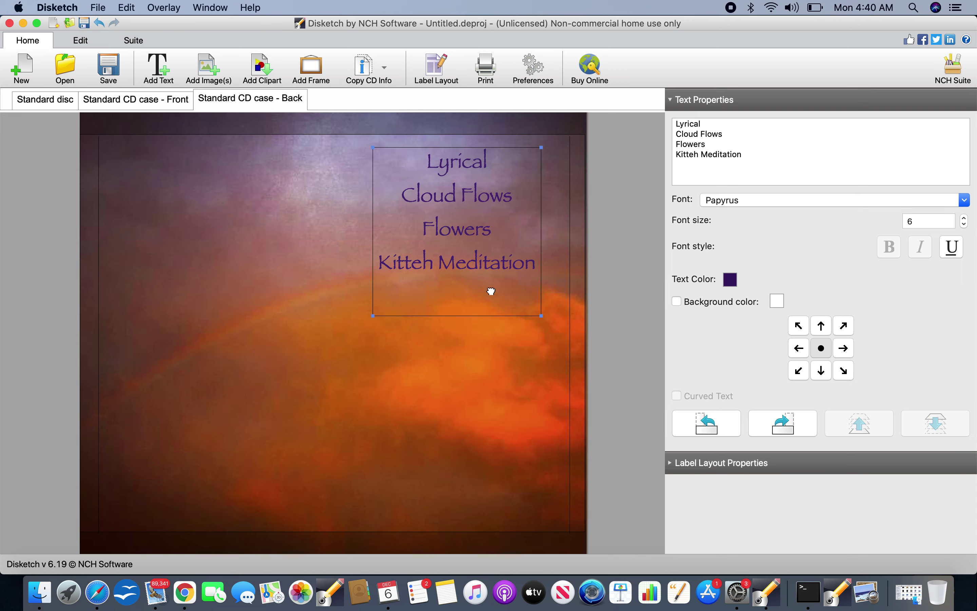
pyautogui.moveTo(488, 302); pyautogui.dragTo(427, 450)
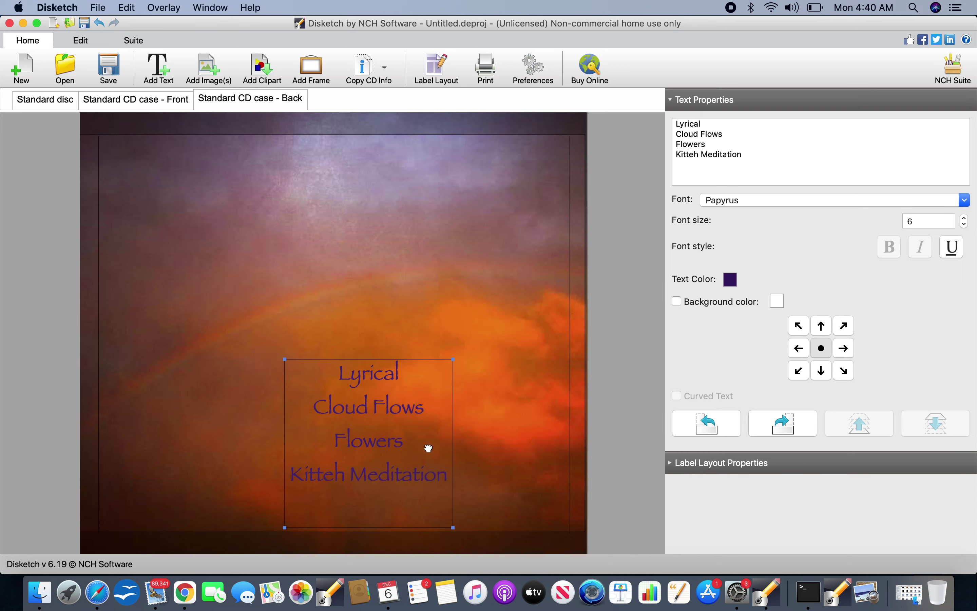
pyautogui.moveTo(428, 448); pyautogui.dragTo(429, 445)
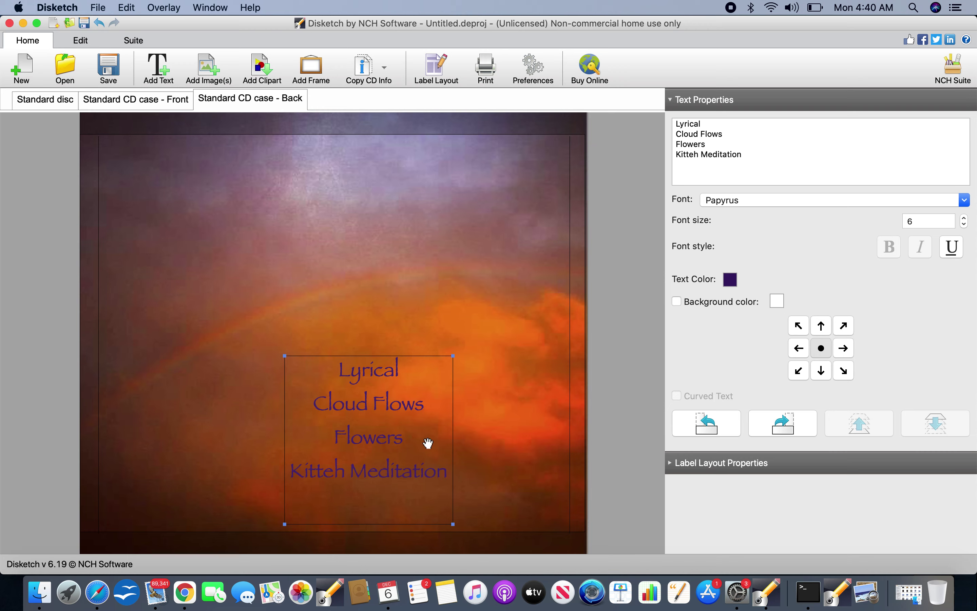
# Deselect the text, return to the Standard disc design, and open File > Save as
pyautogui.click(505, 405)
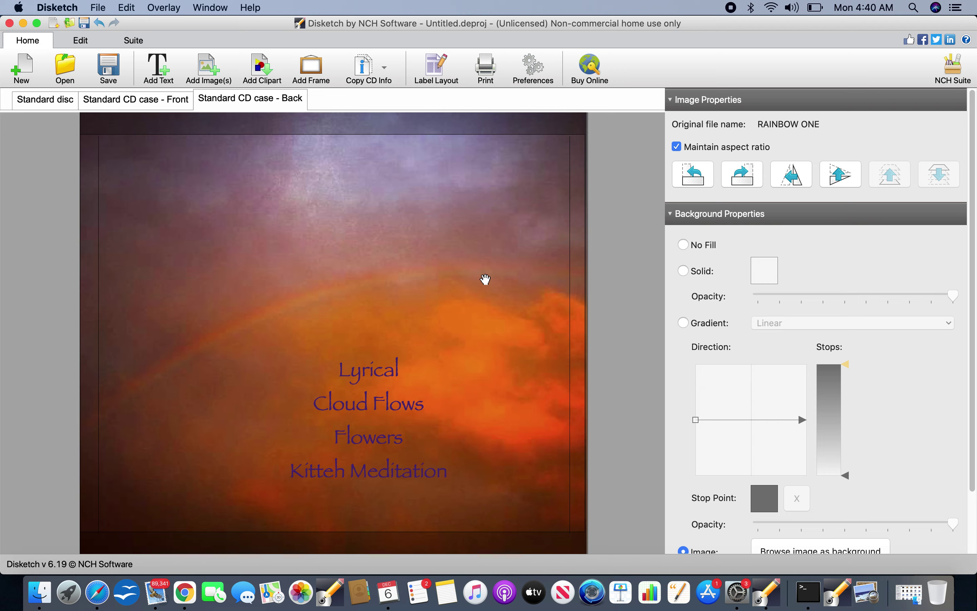
pyautogui.click(289, 104)
pyautogui.click(151, 102)
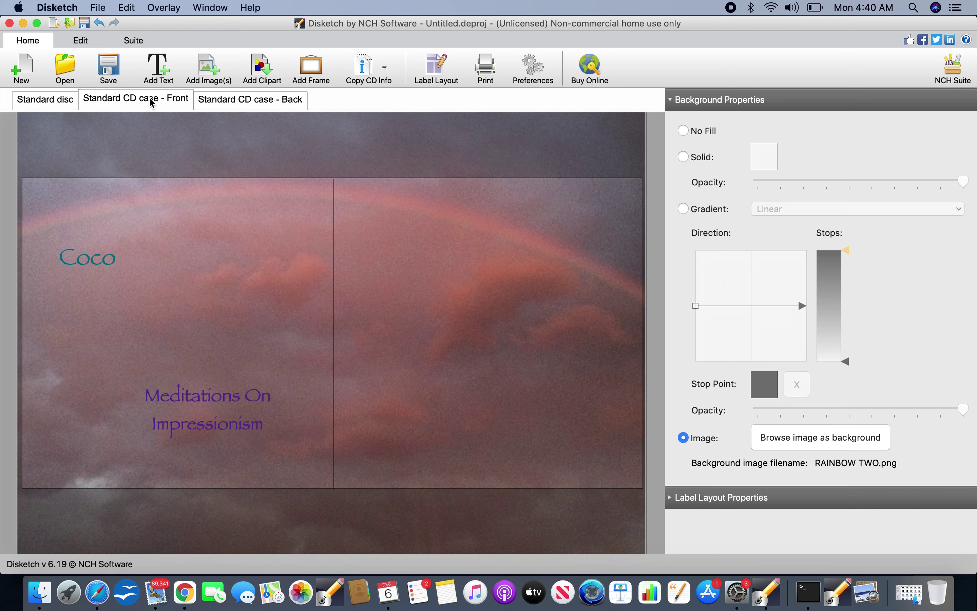
pyautogui.click(59, 106)
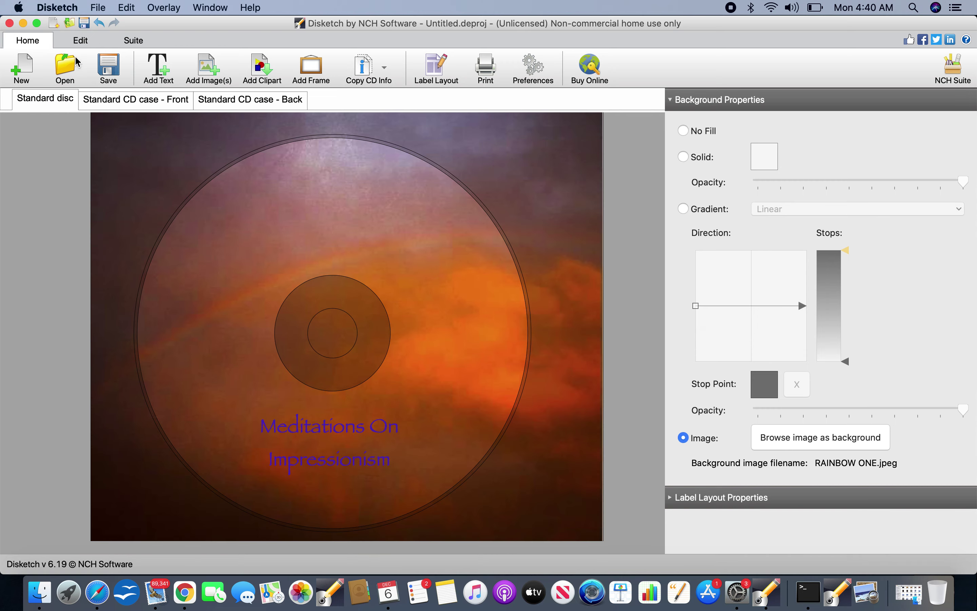
pyautogui.click(98, 9)
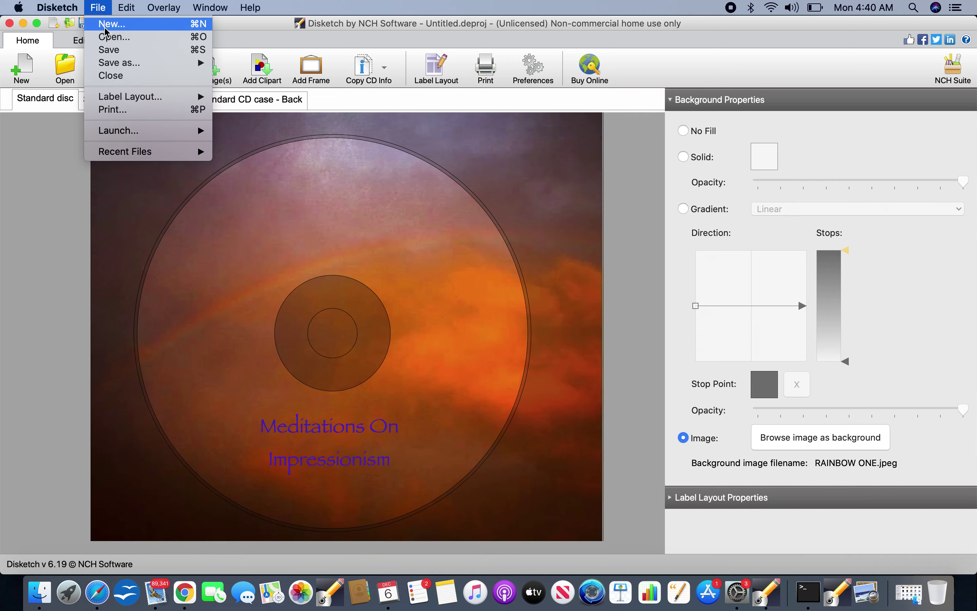
pyautogui.moveTo(126, 66)
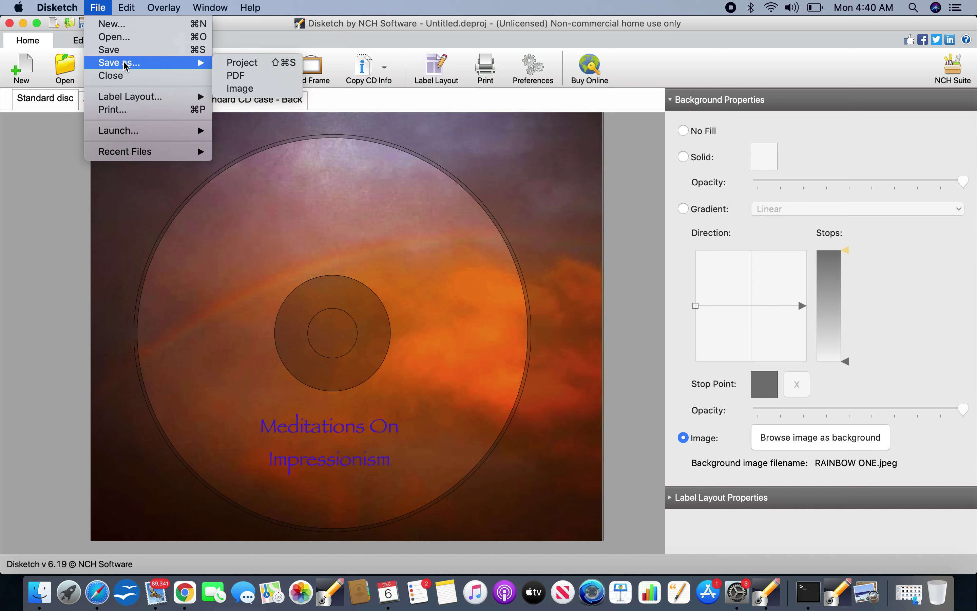
# Save as a project named 'CD ART SAMPLE MEDITATIONS ON IMPRESSIONISM ONE'
pyautogui.click(232, 63)
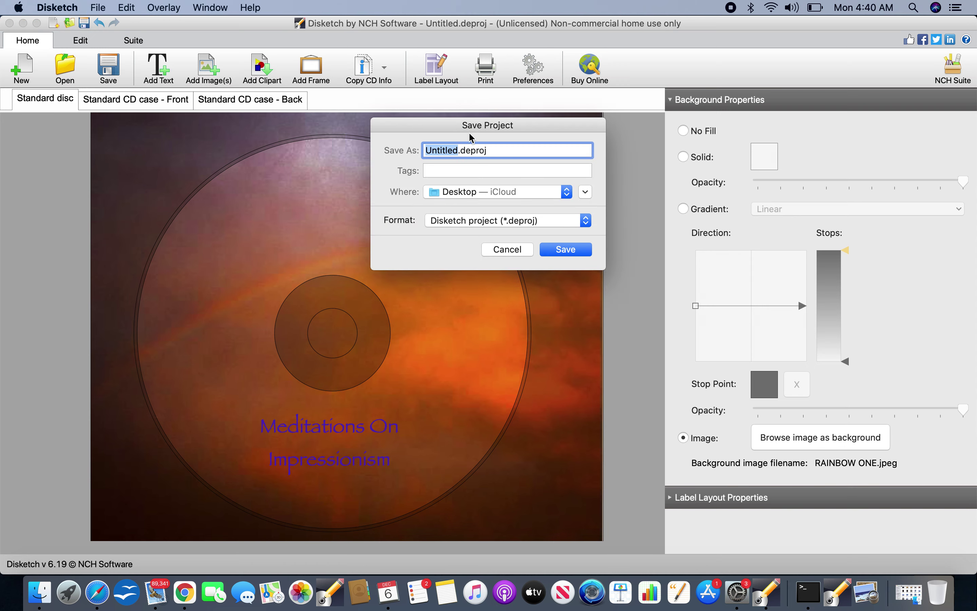
pyautogui.write('CD ART SAMPLE')
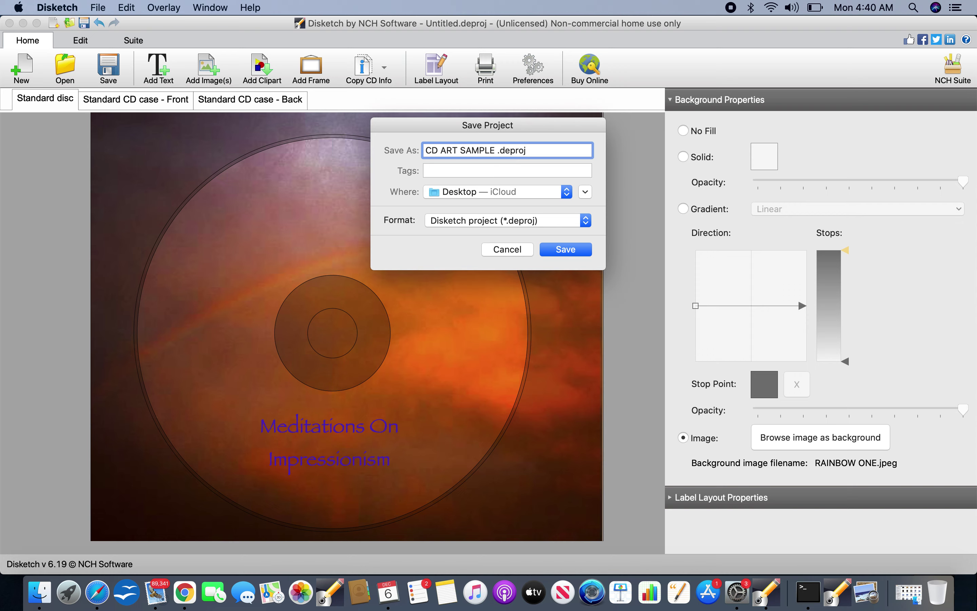
pyautogui.write(' MEDITA')
pyautogui.write('TIONS')
pyautogui.write(' ON ')
pyautogui.write('IMPRESSION')
pyautogui.write('SISM')
pyautogui.press('BackSpace')
pyautogui.press('BackSpace')
pyautogui.press('BackSpace')
pyautogui.press('BackSpace')
pyautogui.write('ISM')
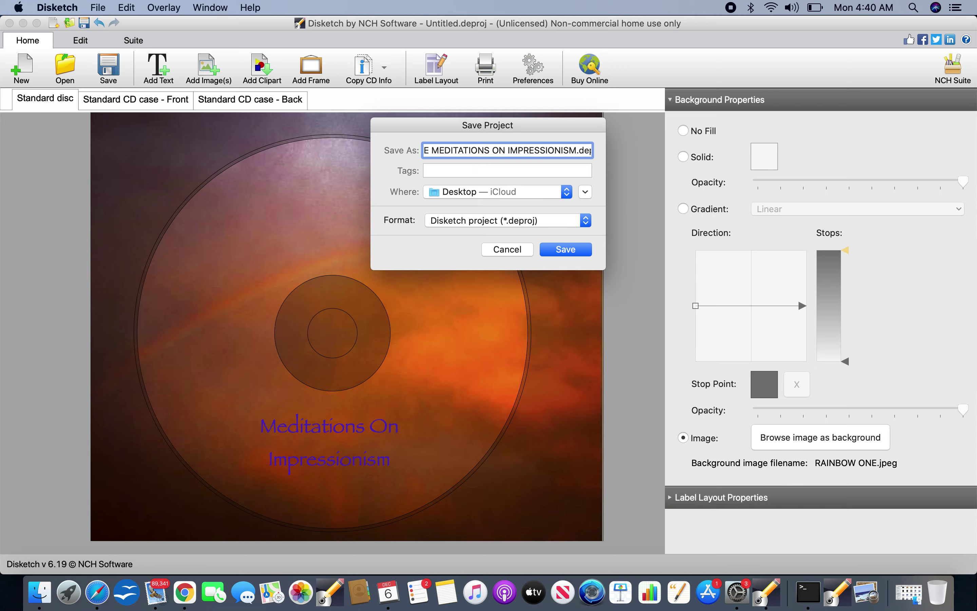
pyautogui.write(' ONE')
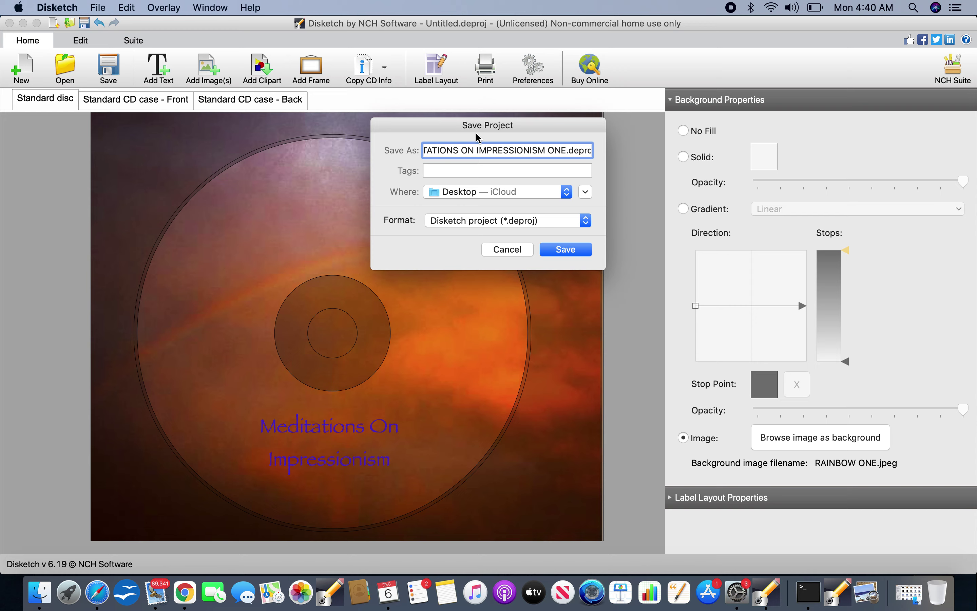
# Tag the project file DISKSKETCH and myphotos and save it to the Desktop
pyautogui.click(469, 170)
pyautogui.click(471, 192)
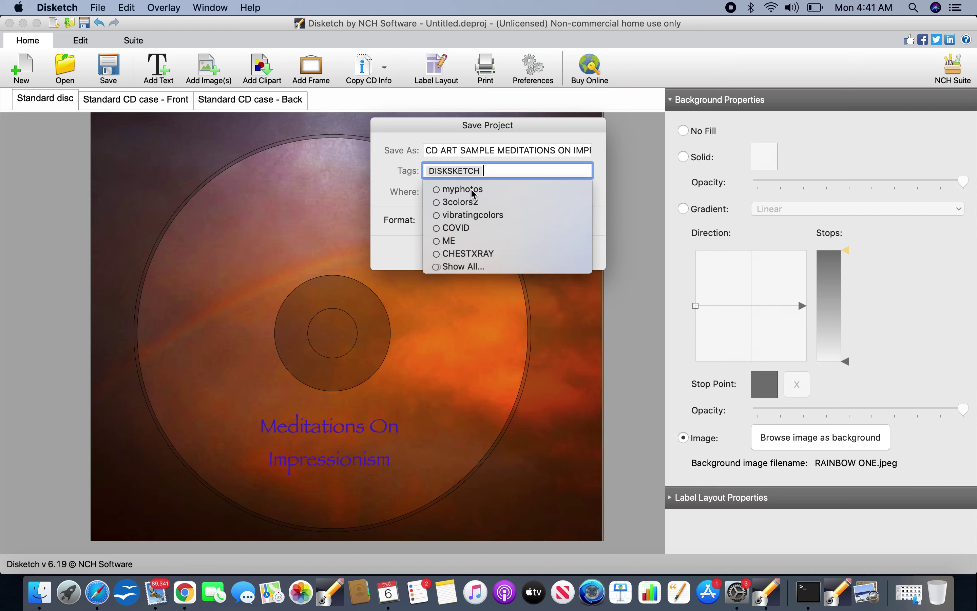
pyautogui.click(478, 190)
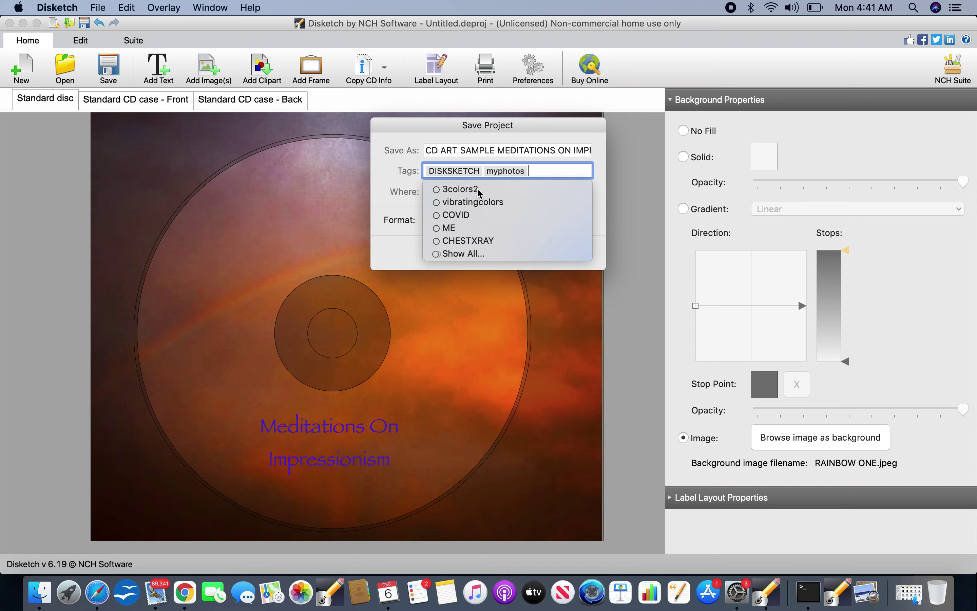
pyautogui.click(547, 154)
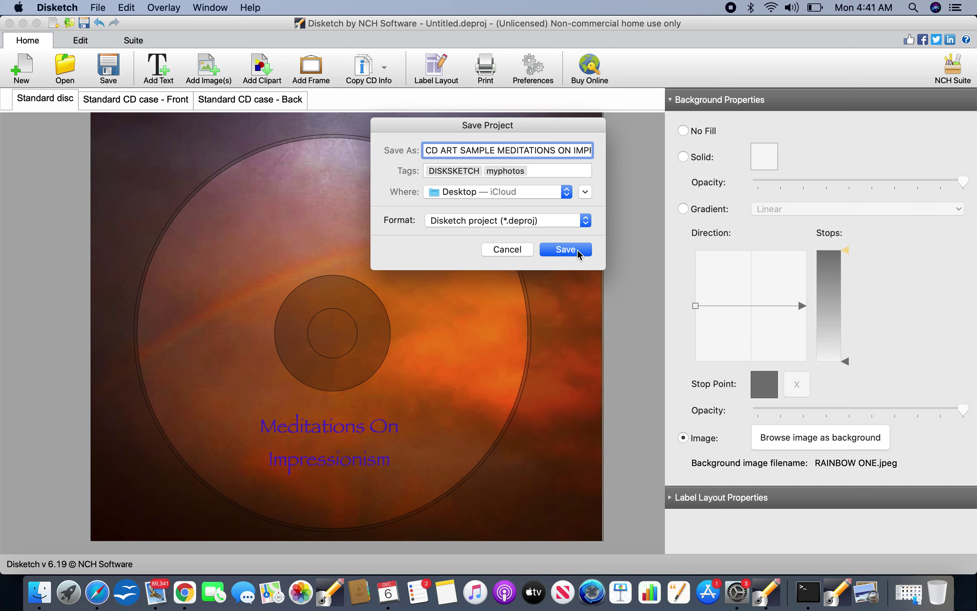
pyautogui.click(580, 251)
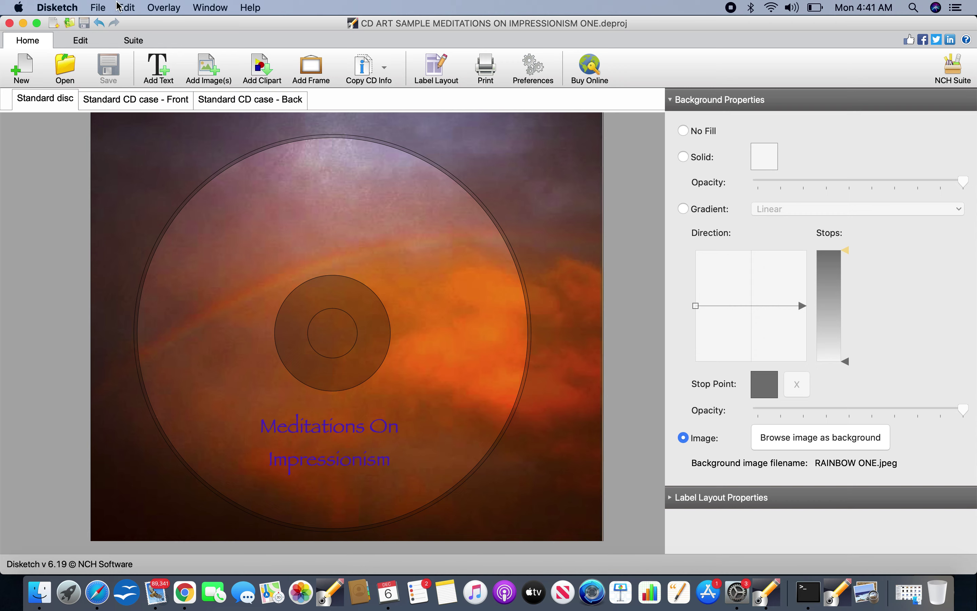
# Start an image export of the disc label and append DISC to the file name
pyautogui.click(99, 8)
pyautogui.moveTo(125, 65)
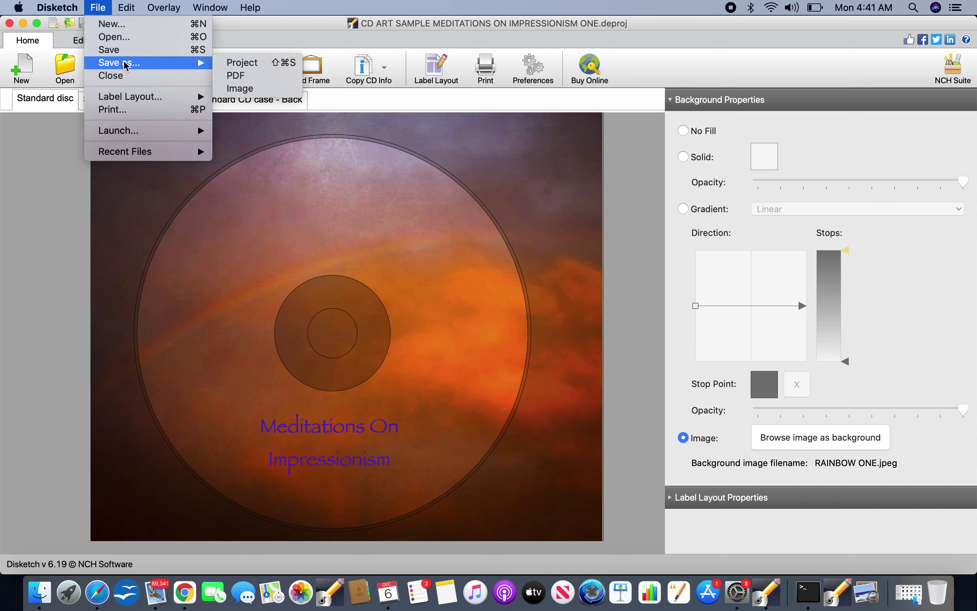
pyautogui.click(247, 90)
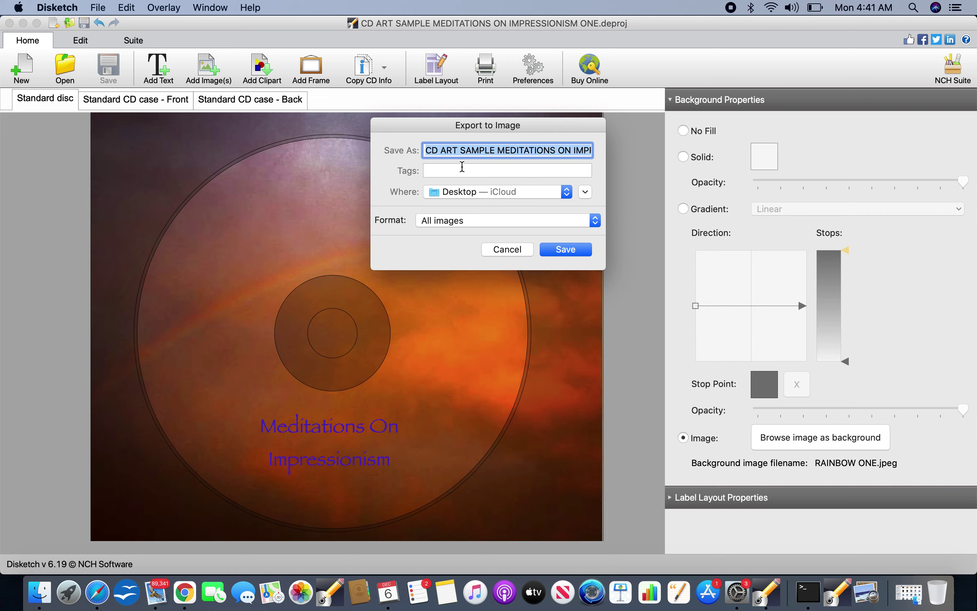
pyautogui.click(463, 167)
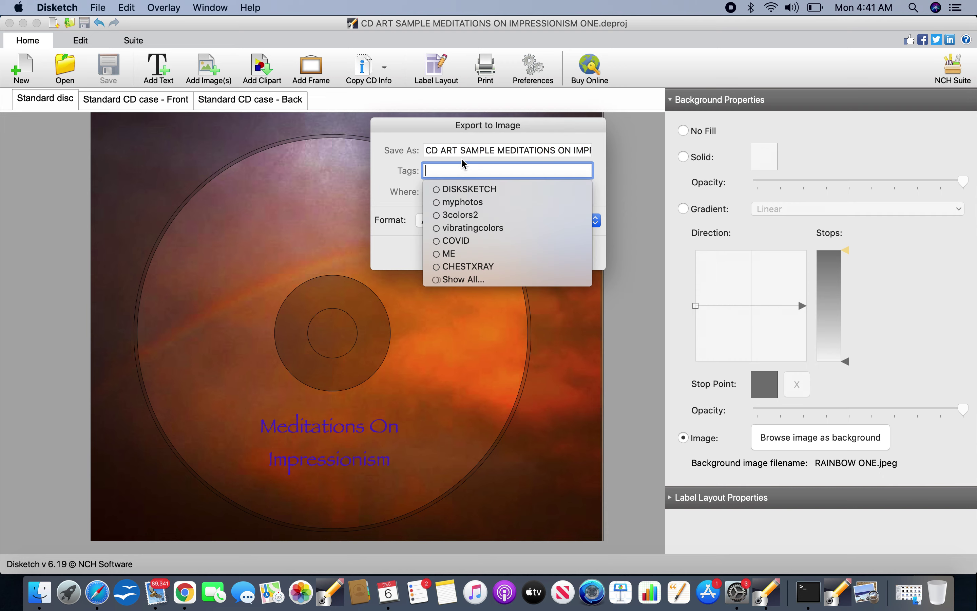
pyautogui.click(465, 151)
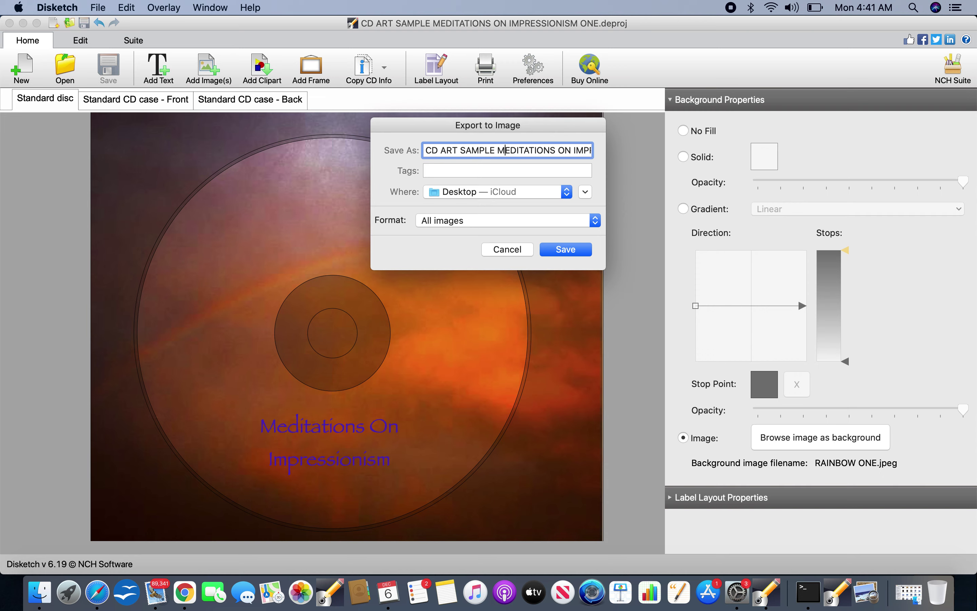
pyautogui.press('super+Right')
pyautogui.press('Left')
pyautogui.press('Left')
pyautogui.press('Left')
pyautogui.press('Left')
pyautogui.press('Left')
pyautogui.write('DISC')
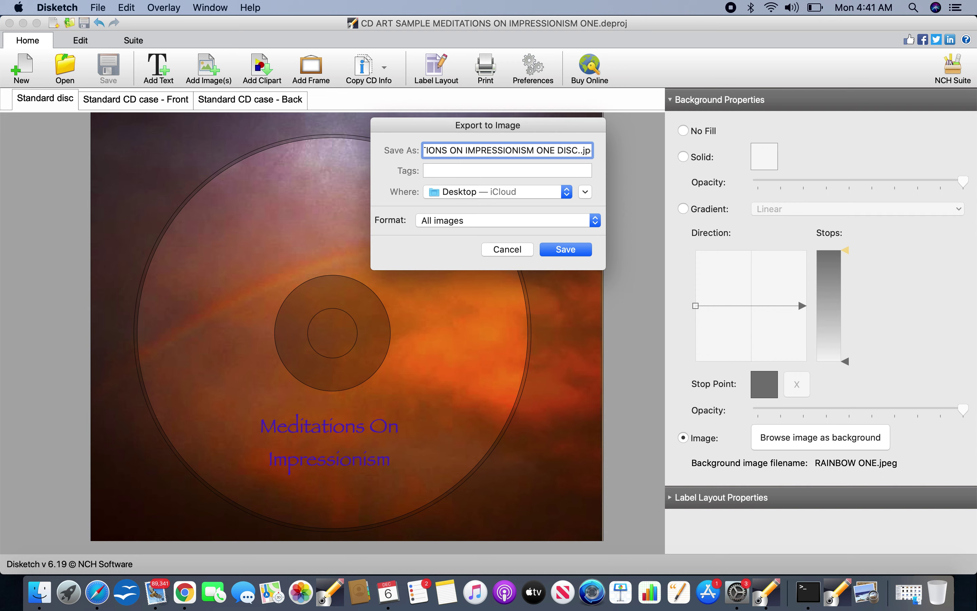
# Tag the disc label image DISKSKETCH and myphotos and save it to the Desktop
pyautogui.click(490, 171)
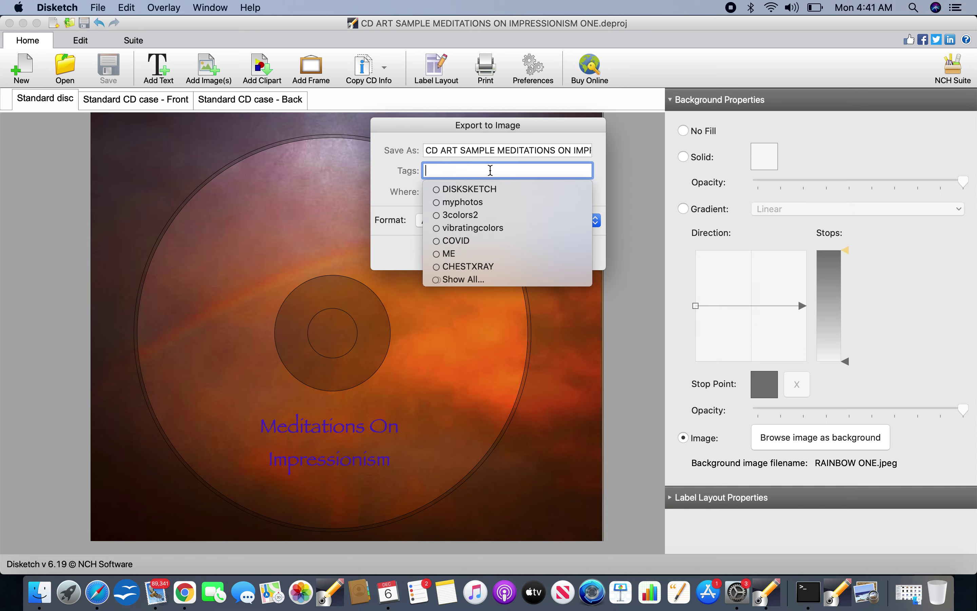
pyautogui.click(480, 189)
pyautogui.click(482, 190)
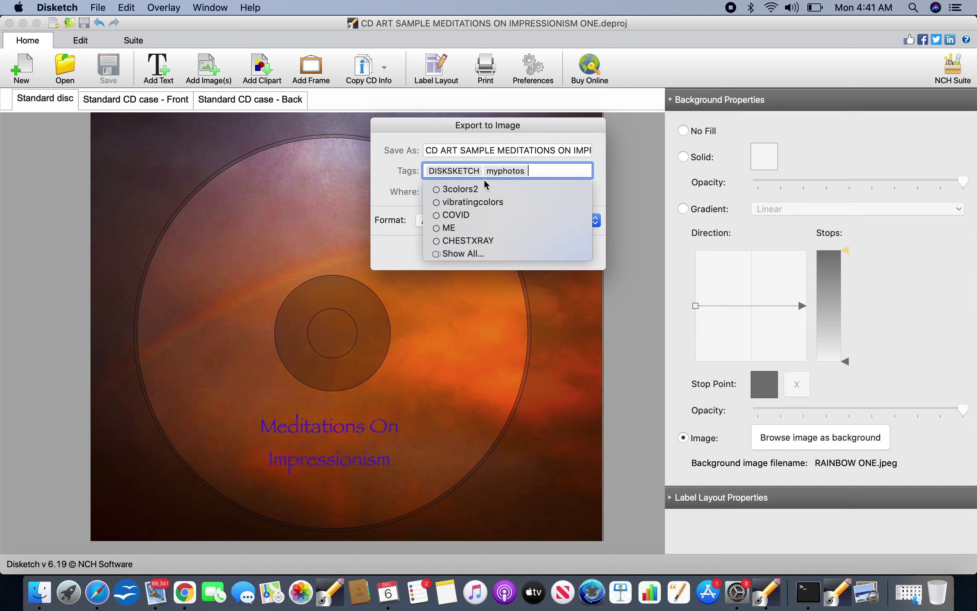
pyautogui.click(512, 149)
pyautogui.click(565, 250)
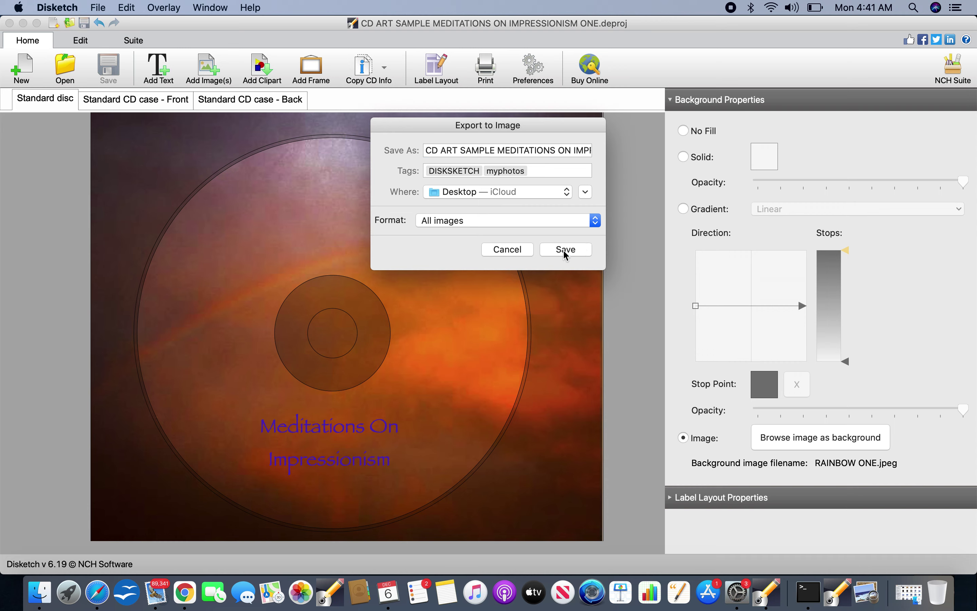
# Switch to the CD case front layout and start an image export named with FRONT appended
pyautogui.click(146, 100)
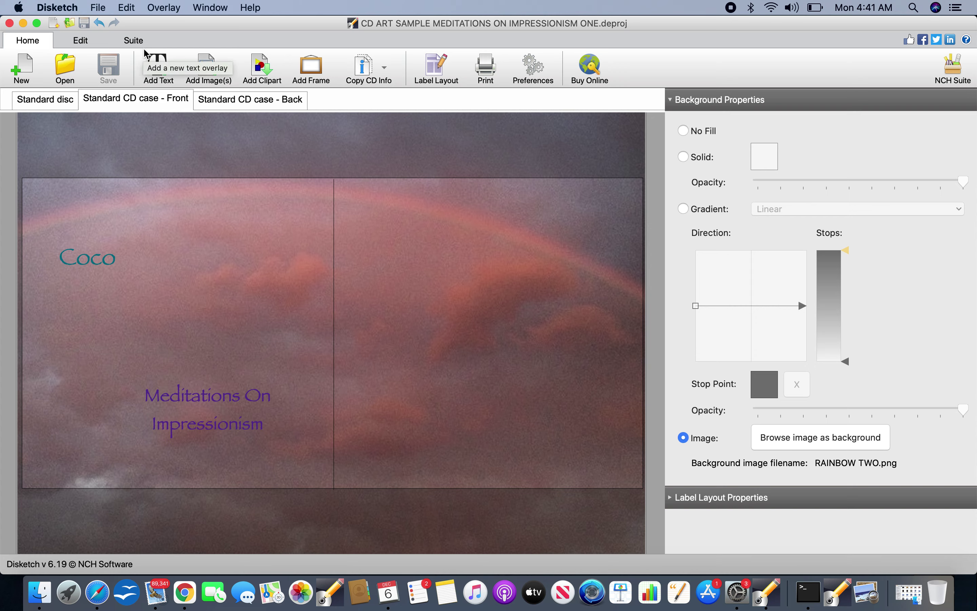
pyautogui.click(99, 12)
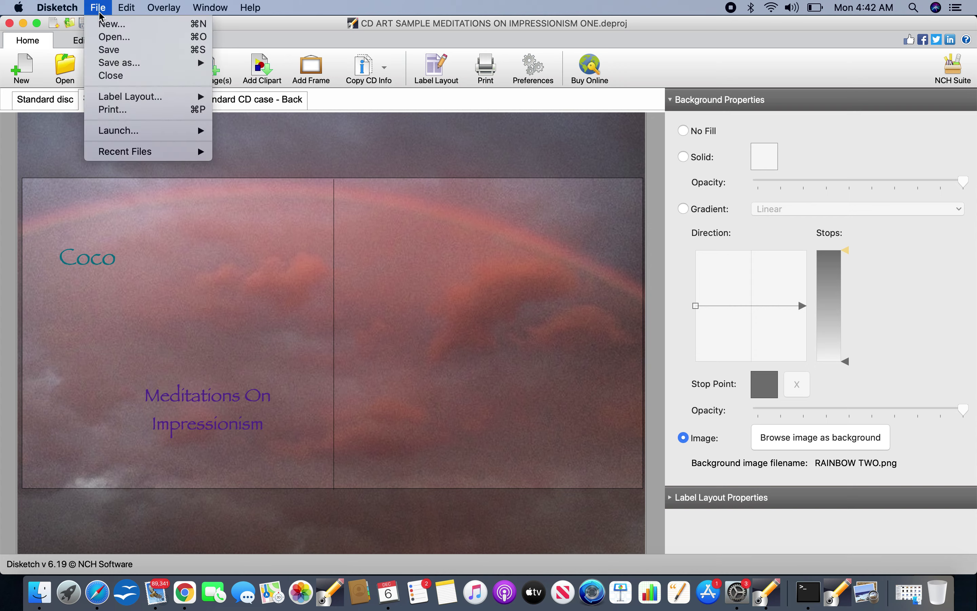
pyautogui.moveTo(156, 64)
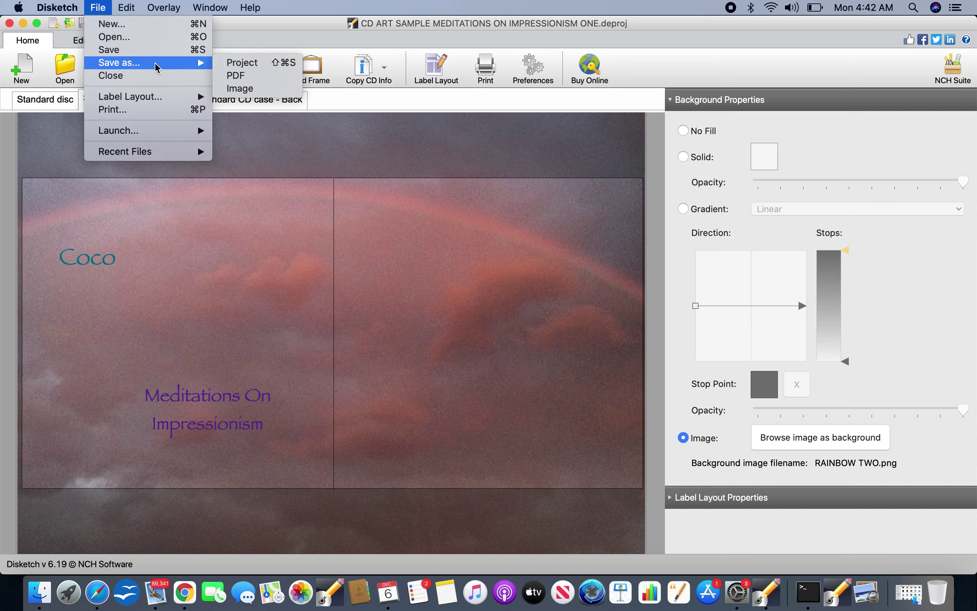
pyautogui.click(242, 88)
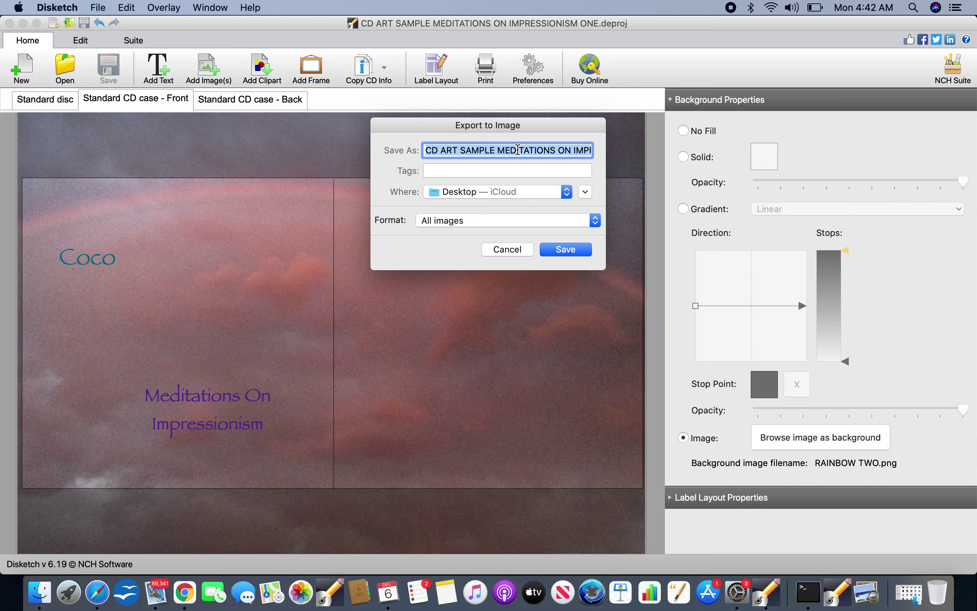
pyautogui.click(518, 150)
pyautogui.press('Right')
pyautogui.press('Right')
pyautogui.press('Right')
pyautogui.press('Right')
pyautogui.press('Right')
pyautogui.press('Right')
pyautogui.press('Right')
pyautogui.press('Right')
pyautogui.press('Right')
pyautogui.press('Right')
pyautogui.press('Right')
pyautogui.press('Right')
pyautogui.press('Right')
pyautogui.press('Right')
pyautogui.press('Right')
pyautogui.press('Right')
pyautogui.press('Right')
pyautogui.press('Right')
pyautogui.press('Right')
pyautogui.press('Right')
pyautogui.press('Right')
pyautogui.press('Right')
pyautogui.press('Right')
pyautogui.press('Right')
pyautogui.press('Right')
pyautogui.press('Right')
pyautogui.write('FRONT')
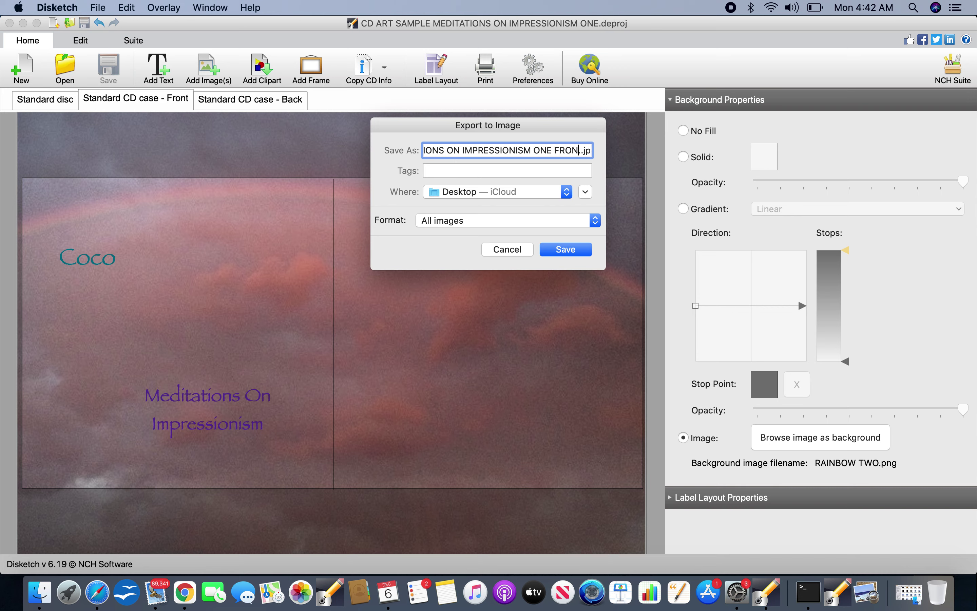
# Tag the front cover image DISKSKETCH and myphotos and save it
pyautogui.click(481, 170)
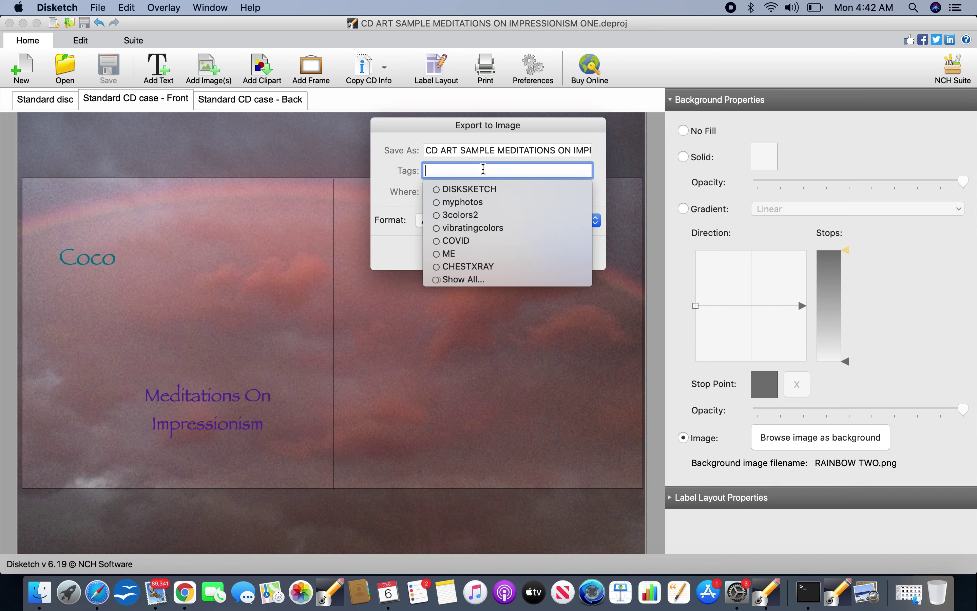
pyautogui.click(487, 190)
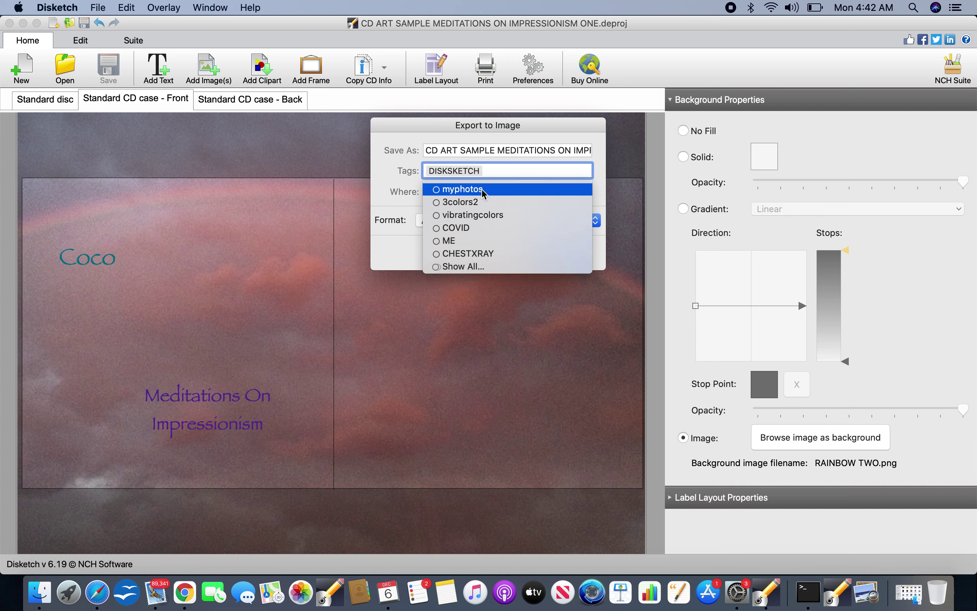
pyautogui.click(485, 190)
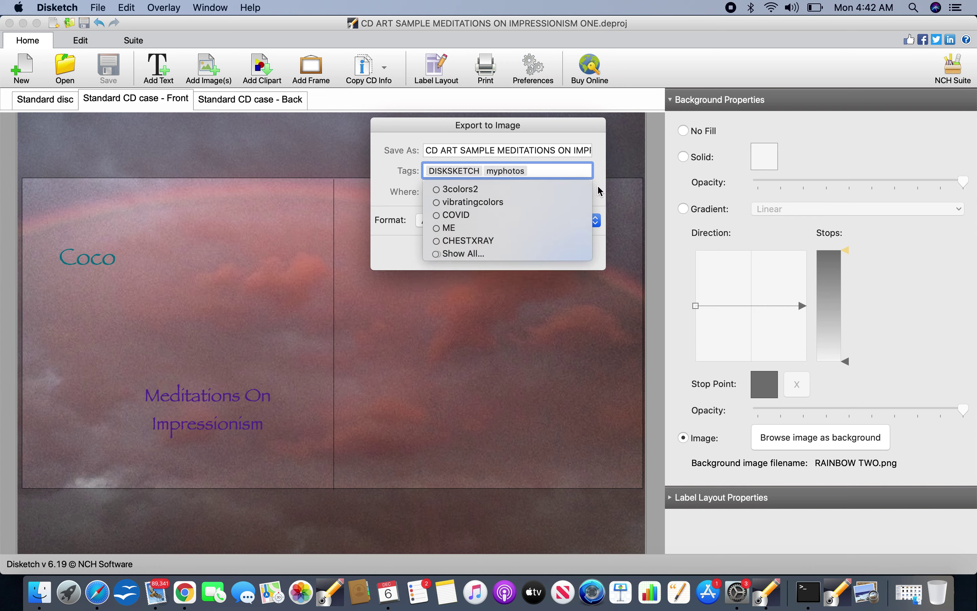
pyautogui.click(565, 152)
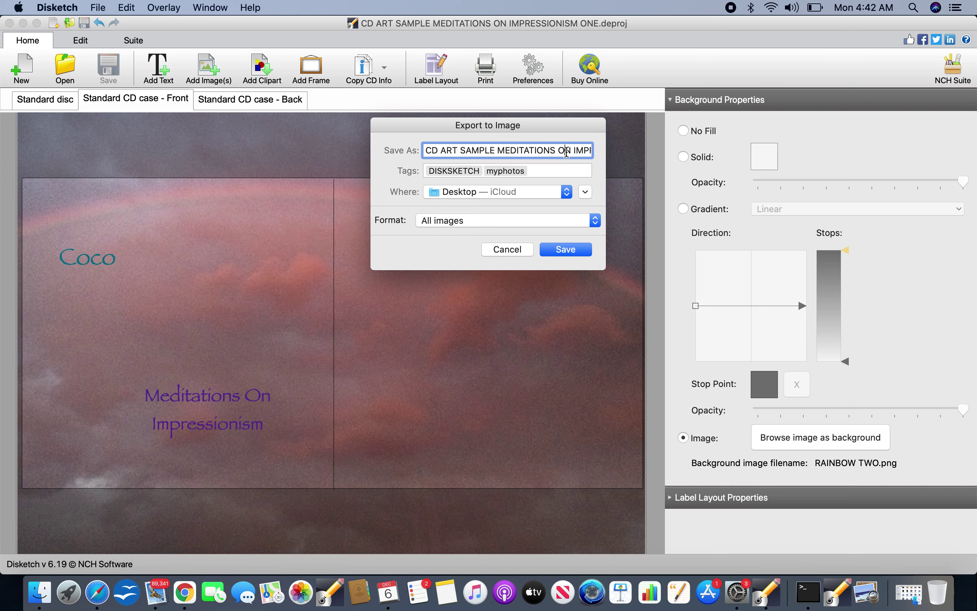
pyautogui.click(565, 249)
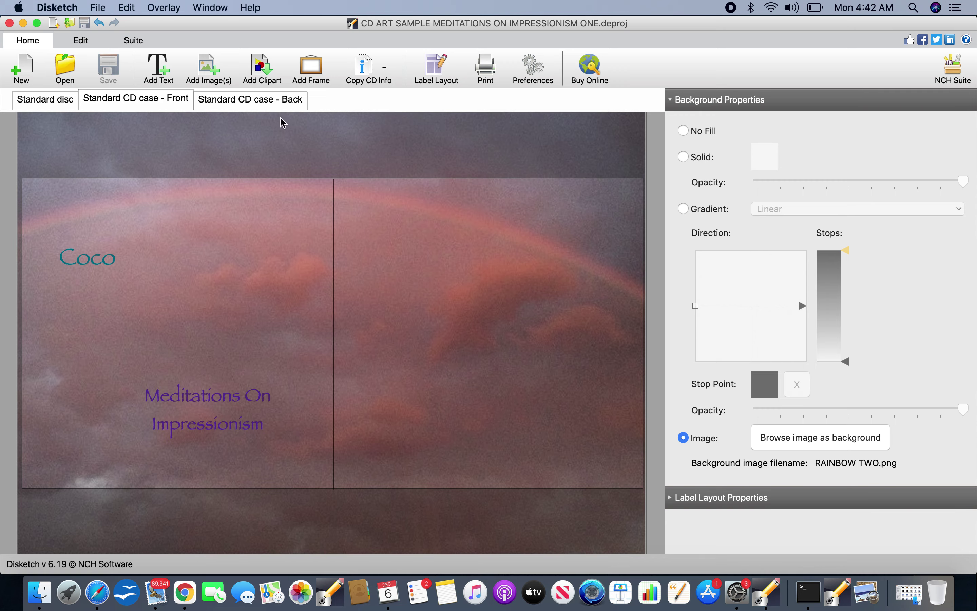
# Switch to the CD case back layout and start an image export named with BACK appended
pyautogui.click(274, 105)
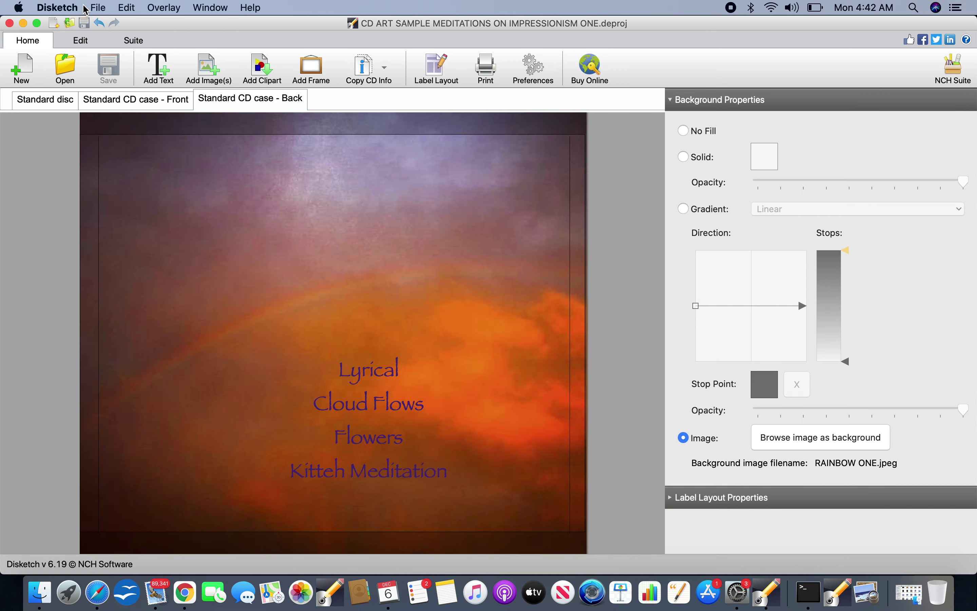
pyautogui.click(94, 8)
pyautogui.moveTo(198, 63)
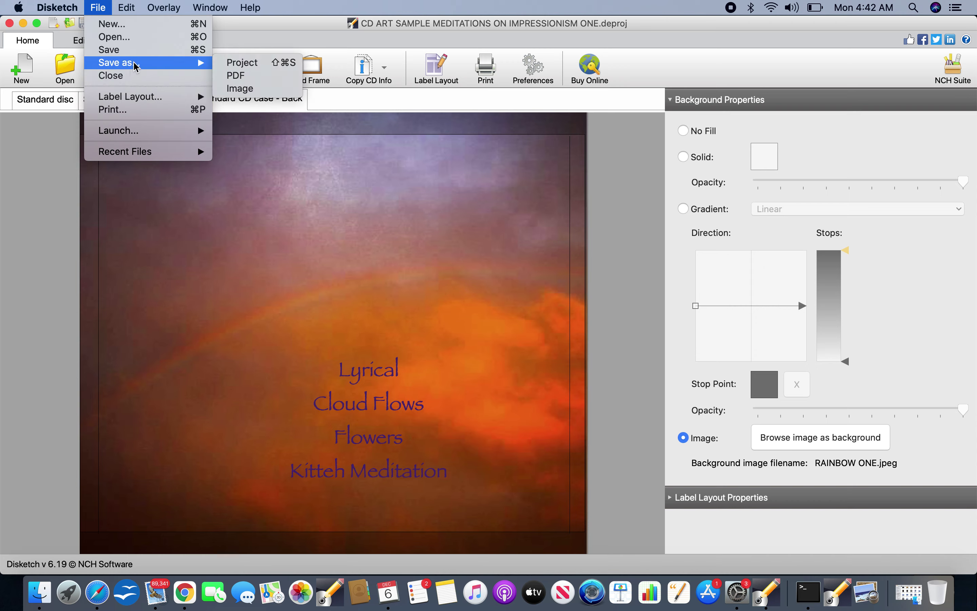
pyautogui.click(239, 88)
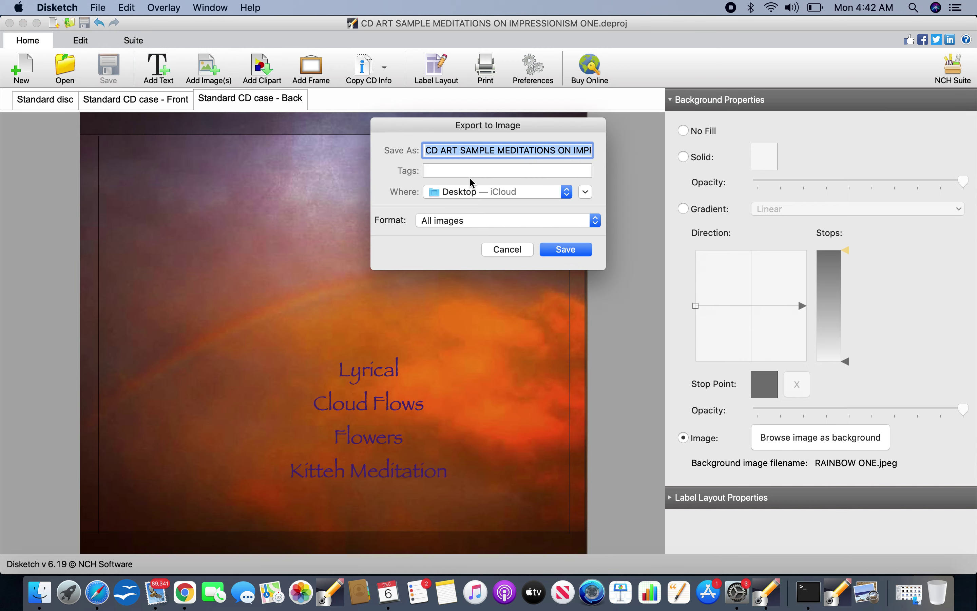
pyautogui.click(492, 148)
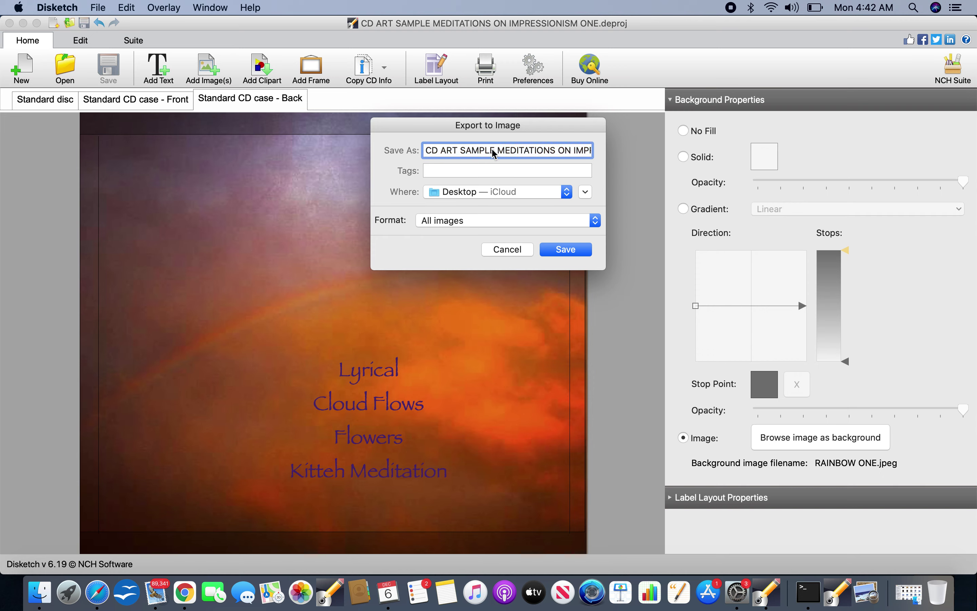
pyautogui.press('Right')
pyautogui.press('Right')
pyautogui.press('Right')
pyautogui.press('Right')
pyautogui.press('Right')
pyautogui.press('Right')
pyautogui.press('Right')
pyautogui.press('Right')
pyautogui.press('Right')
pyautogui.press('Right')
pyautogui.press('Right')
pyautogui.press('Right')
pyautogui.press('Right')
pyautogui.press('Right')
pyautogui.press('Right')
pyautogui.press('Right')
pyautogui.press('Right')
pyautogui.press('Right')
pyautogui.press('Right')
pyautogui.press('Right')
pyautogui.press('Right')
pyautogui.press('Right')
pyautogui.press('Right')
pyautogui.press('Right')
pyautogui.press('Right')
pyautogui.press('Right')
pyautogui.press('Right')
pyautogui.press('Right')
pyautogui.press('Right')
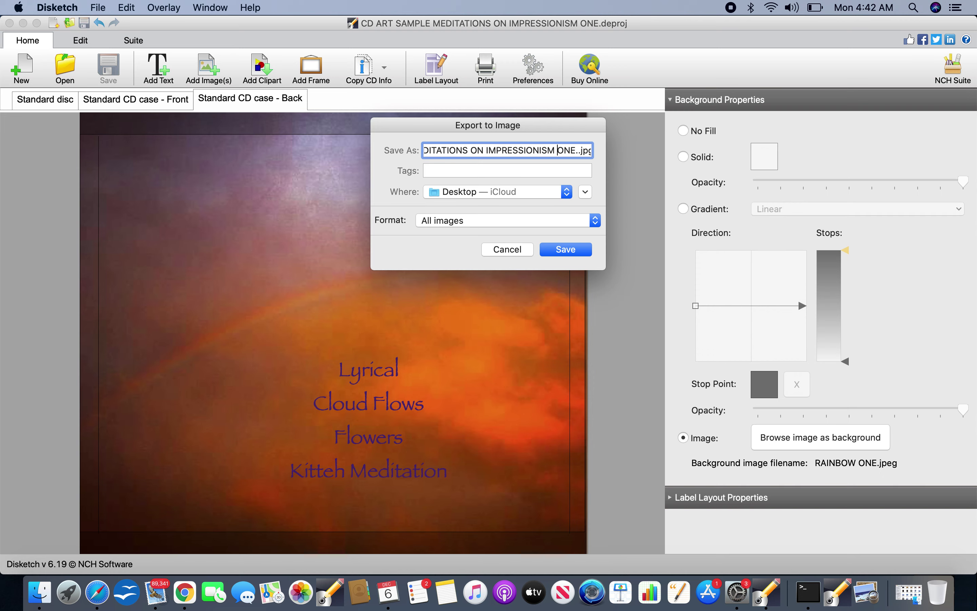
pyautogui.press('Right')
pyautogui.press('Right')
pyautogui.write('BACK')
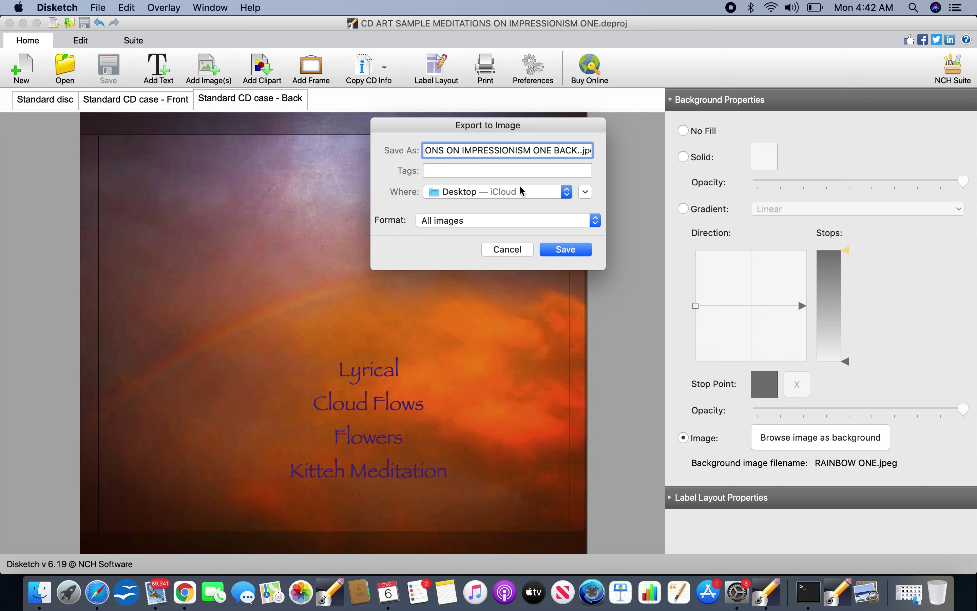
# Tag the back cover image DISKSKETCH and myphotos and save it to the Desktop
pyautogui.click(504, 171)
pyautogui.click(497, 188)
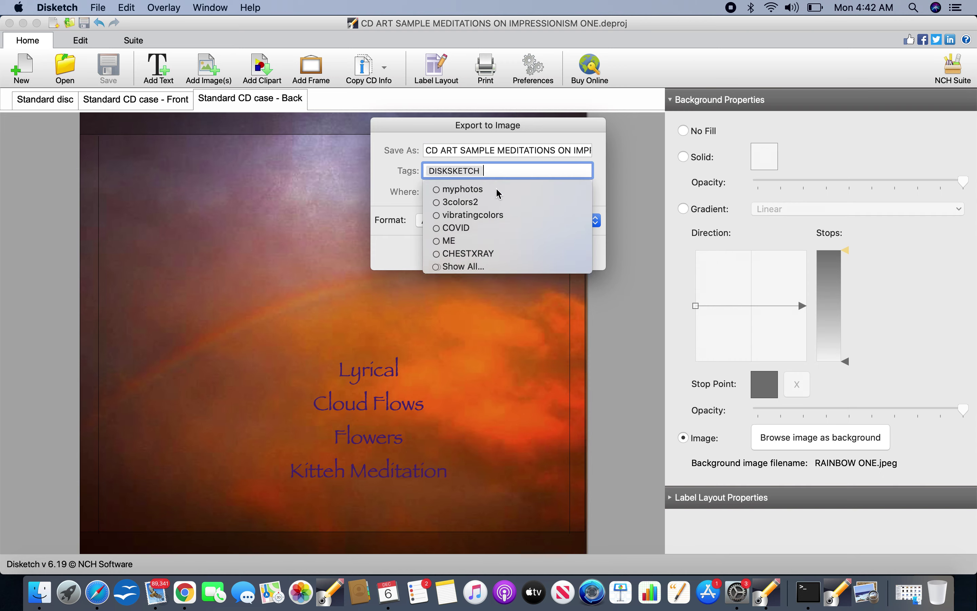
pyautogui.click(489, 190)
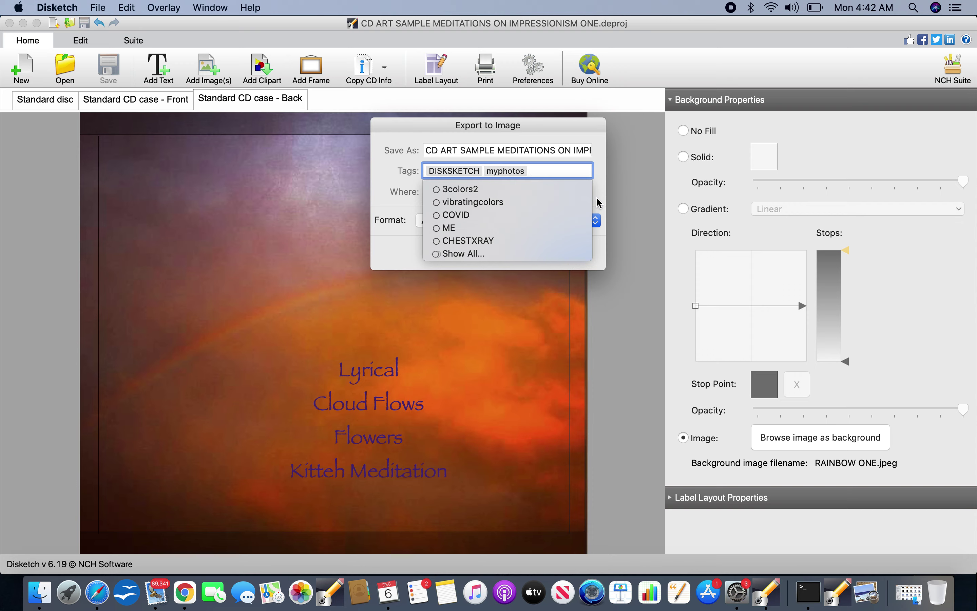
pyautogui.click(559, 149)
pyautogui.click(586, 251)
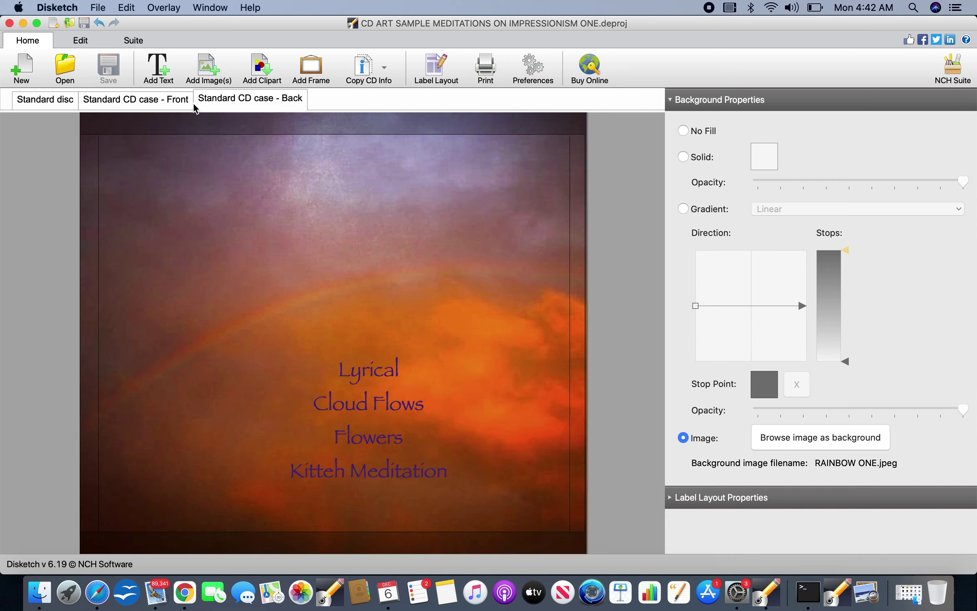
# Return to the Standard disc tab showing the purple 'Meditations On Impressionism' label
pyautogui.click(45, 102)
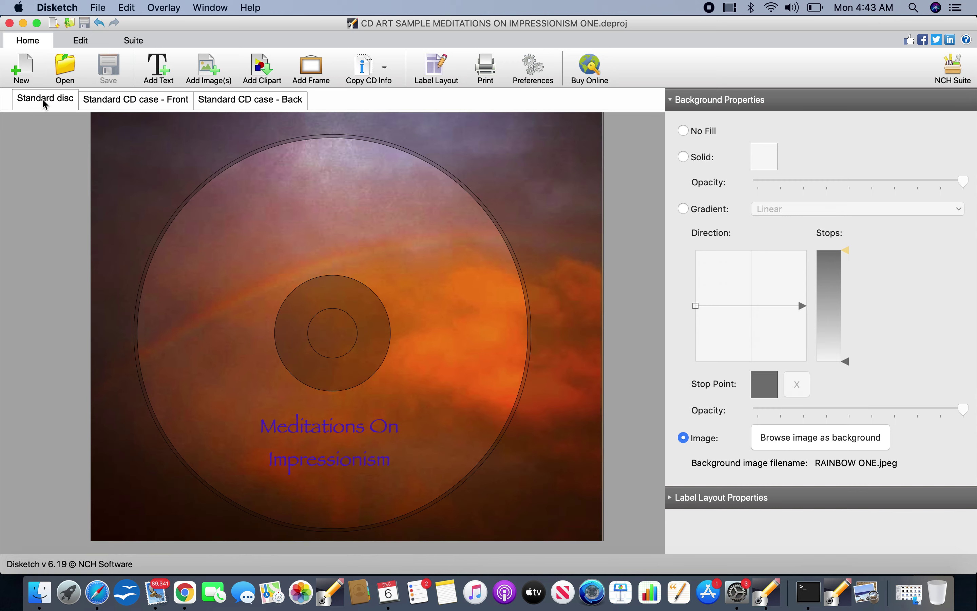